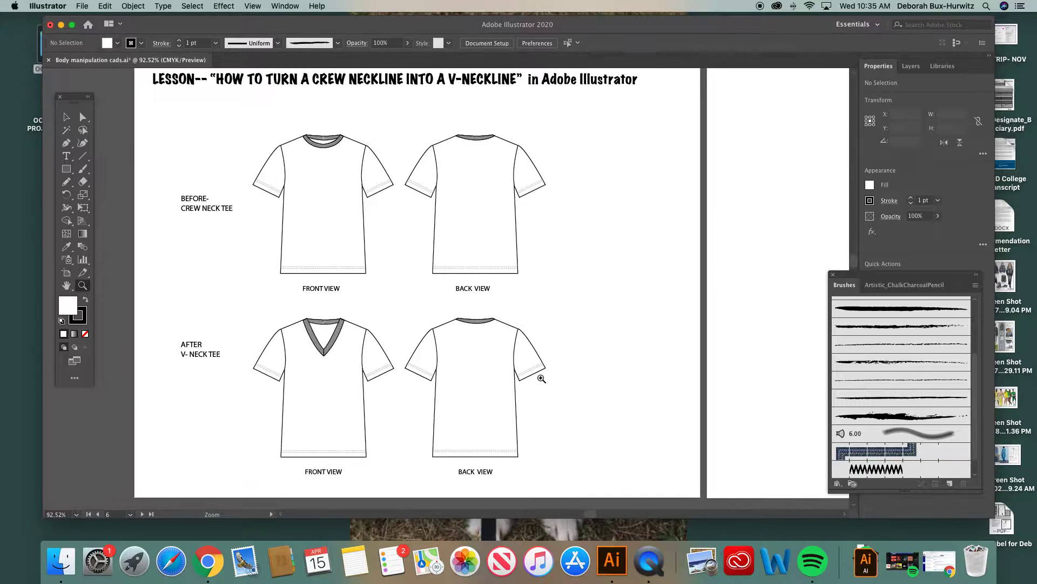
# Step: Copy the front-view crew neck tee from above the artboards and place the copy on the upper left of the blank artboard
pyautogui.click(82, 119)
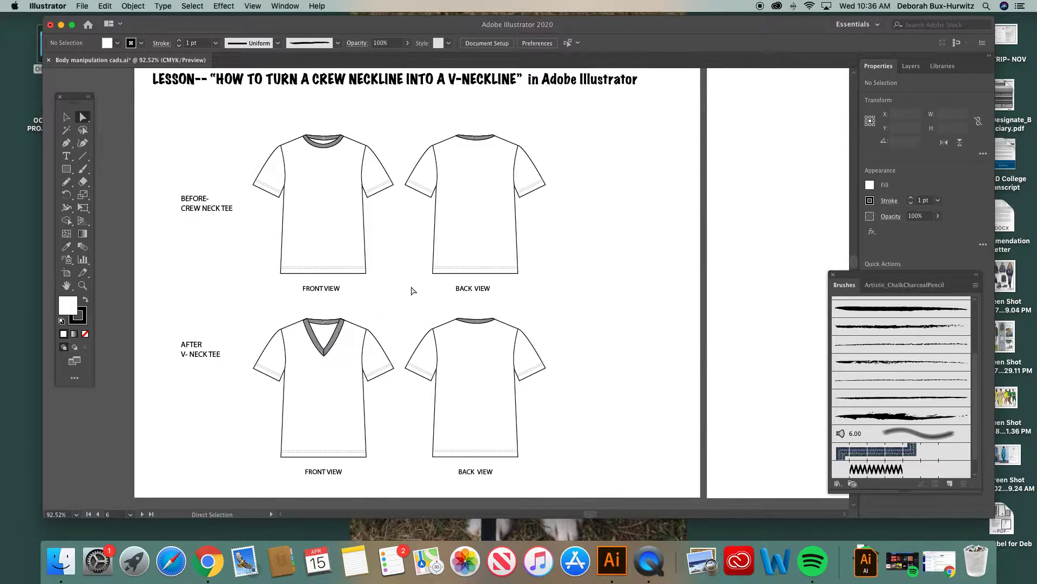
pyautogui.hscroll(8, 412, 291)
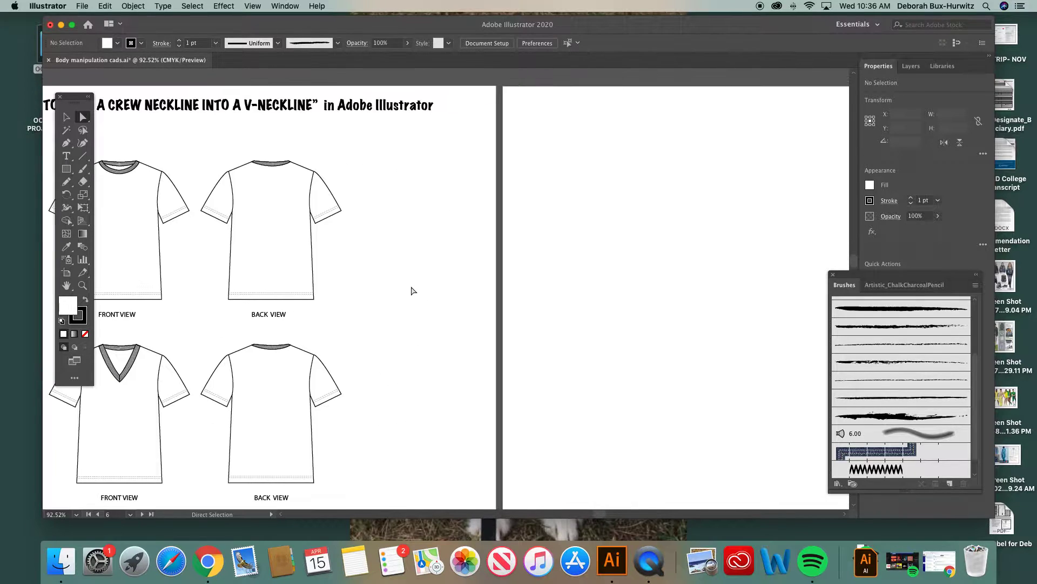
pyautogui.hscroll(5, 412, 291)
pyautogui.scroll(10, 412, 290)
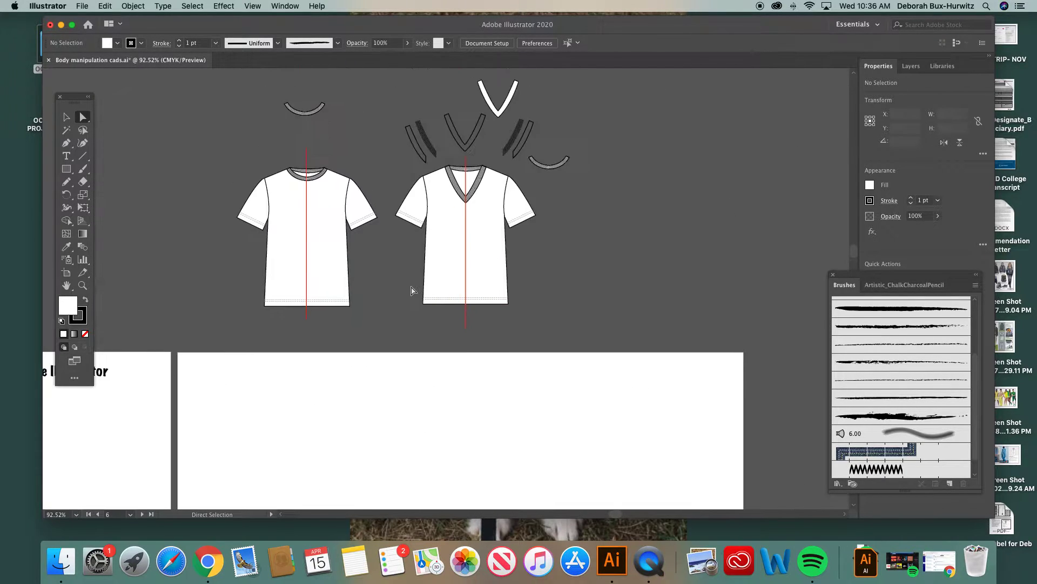
pyautogui.scroll(3, 412, 291)
pyautogui.hscroll(-3, 412, 290)
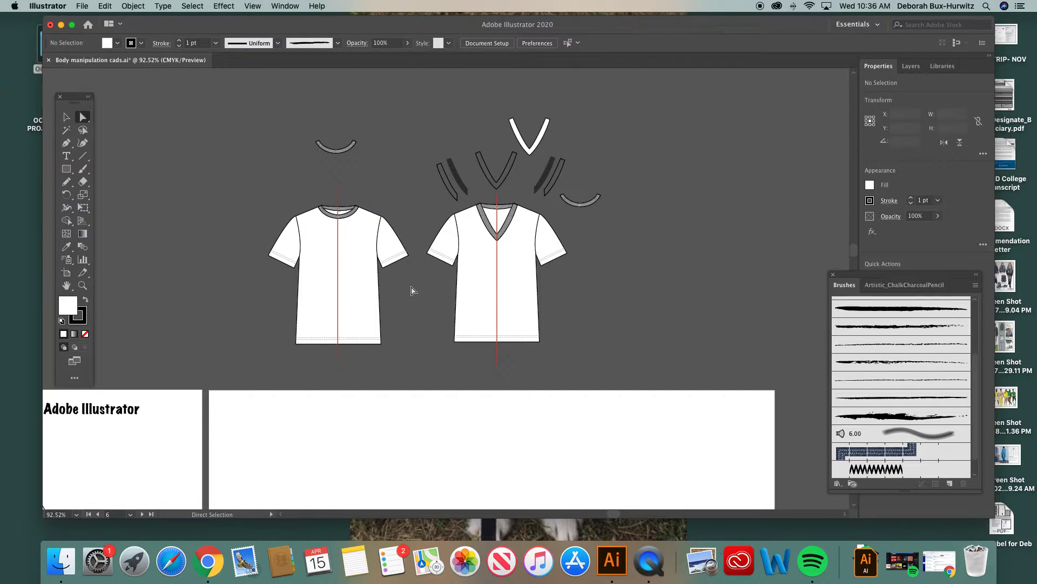
pyautogui.click(66, 117)
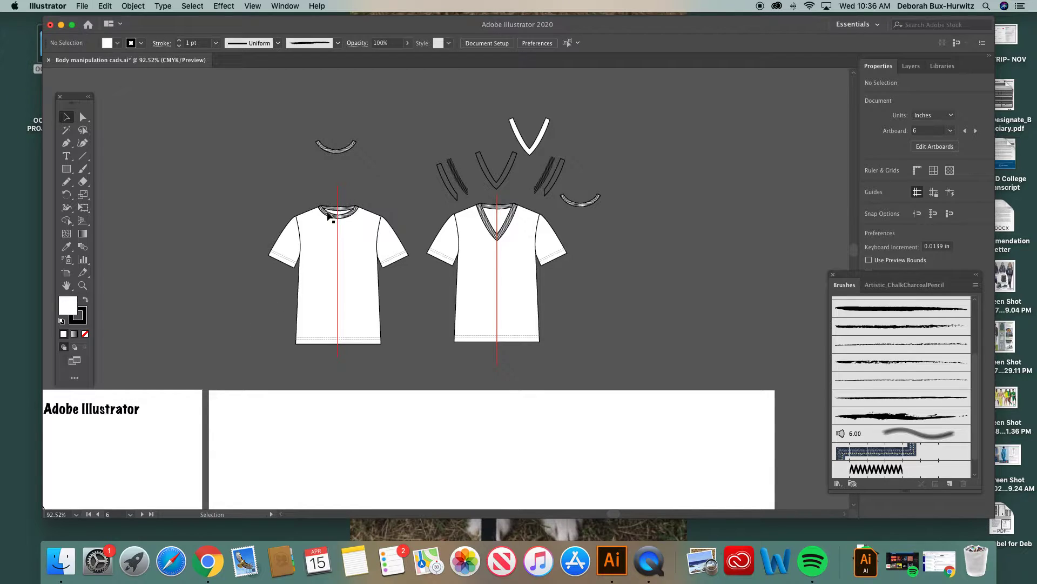
pyautogui.click(301, 281)
pyautogui.scroll(-10, 328, 215)
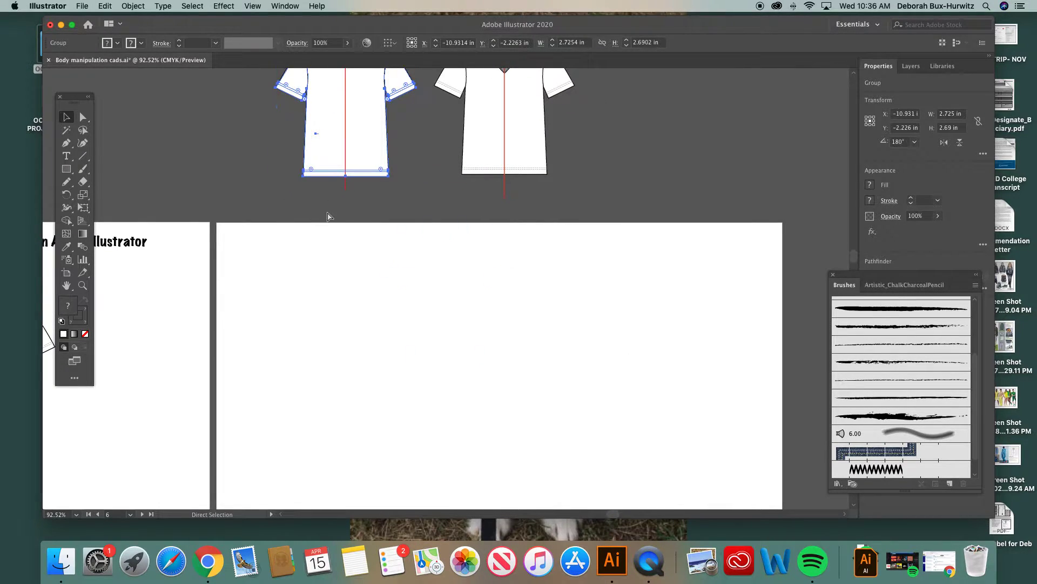
pyautogui.press('super+v')
pyautogui.moveTo(450, 239); pyautogui.dragTo(366, 295)
pyautogui.click(445, 266)
pyautogui.scroll(5, 375, 204)
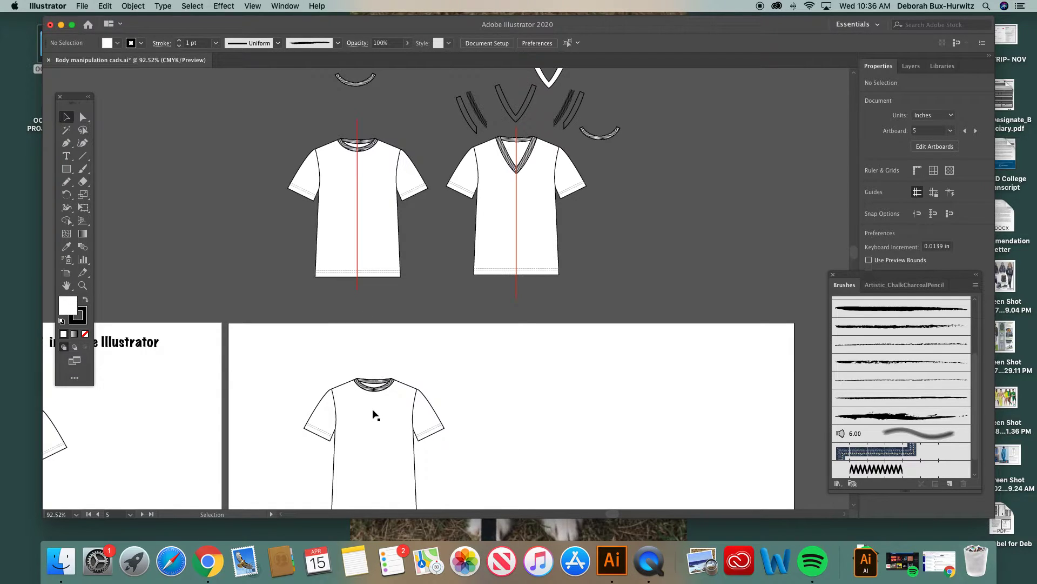
pyautogui.scroll(-4, 372, 414)
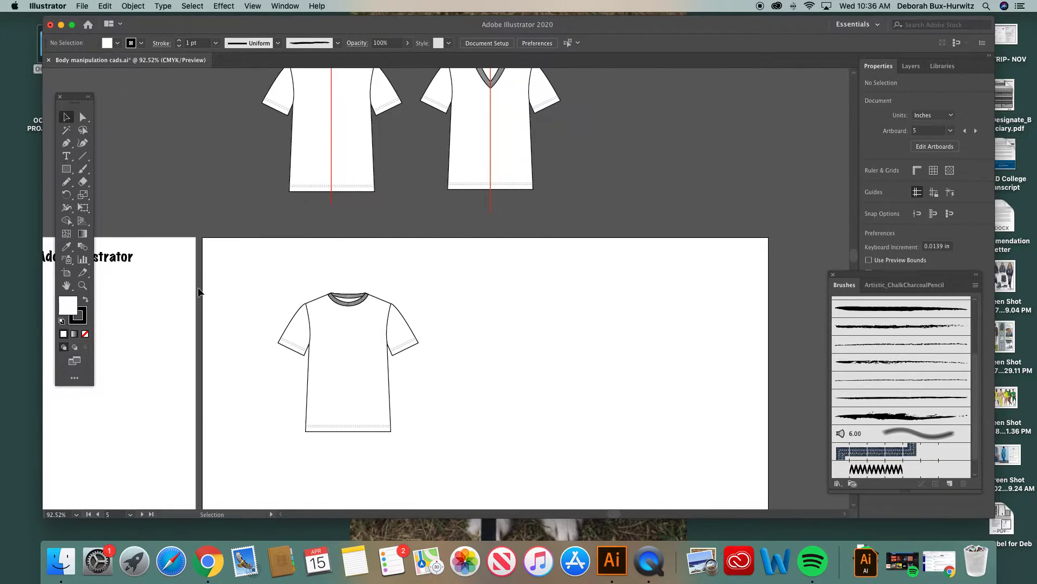
# Step: Set up the Pen tool with no fill and a bright red #F9064B stroke
pyautogui.click(66, 142)
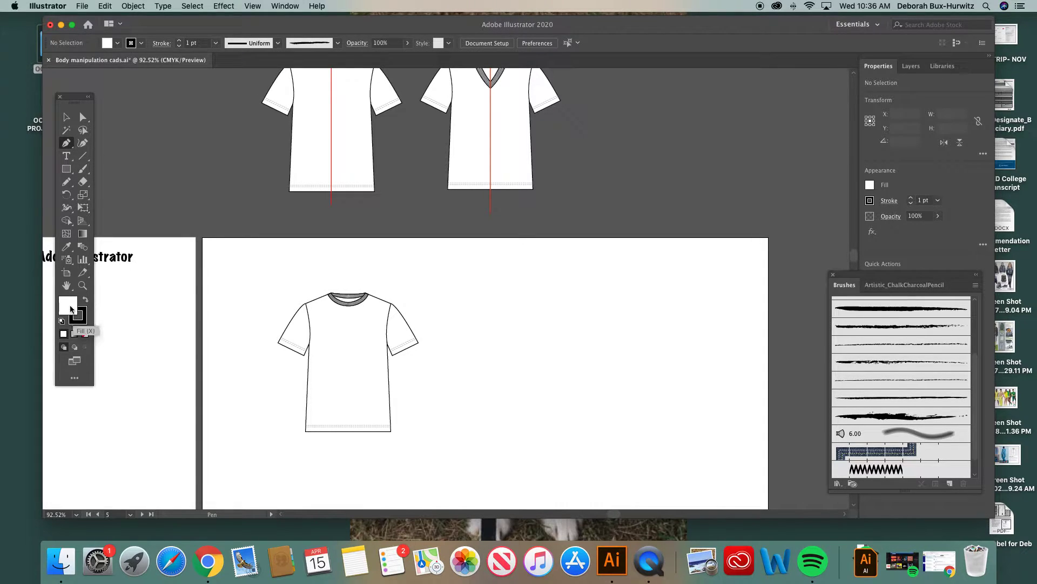
pyautogui.click(85, 334)
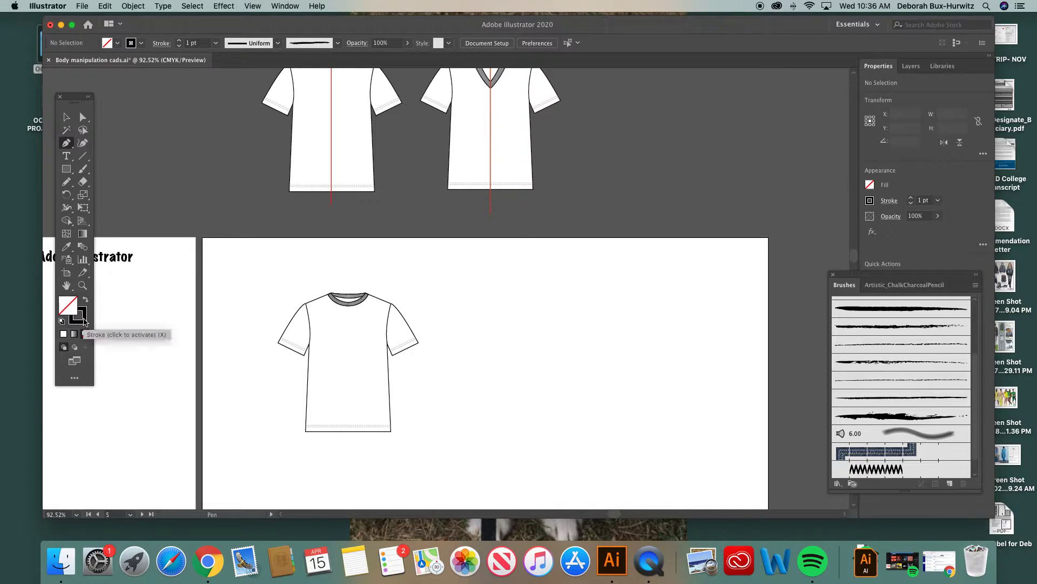
pyautogui.doubleClick(83, 319)
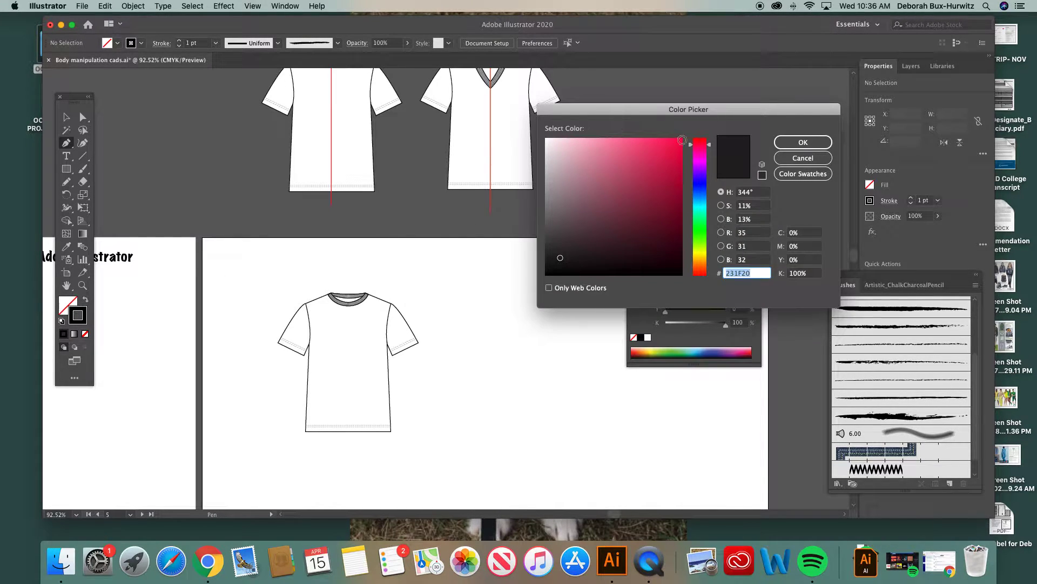
pyautogui.click(680, 142)
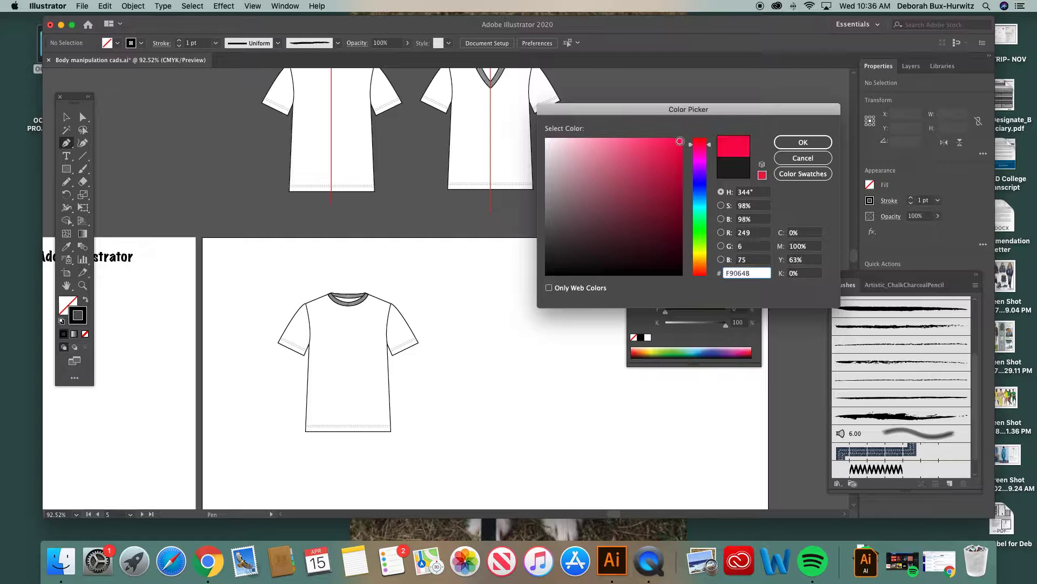
pyautogui.click(805, 142)
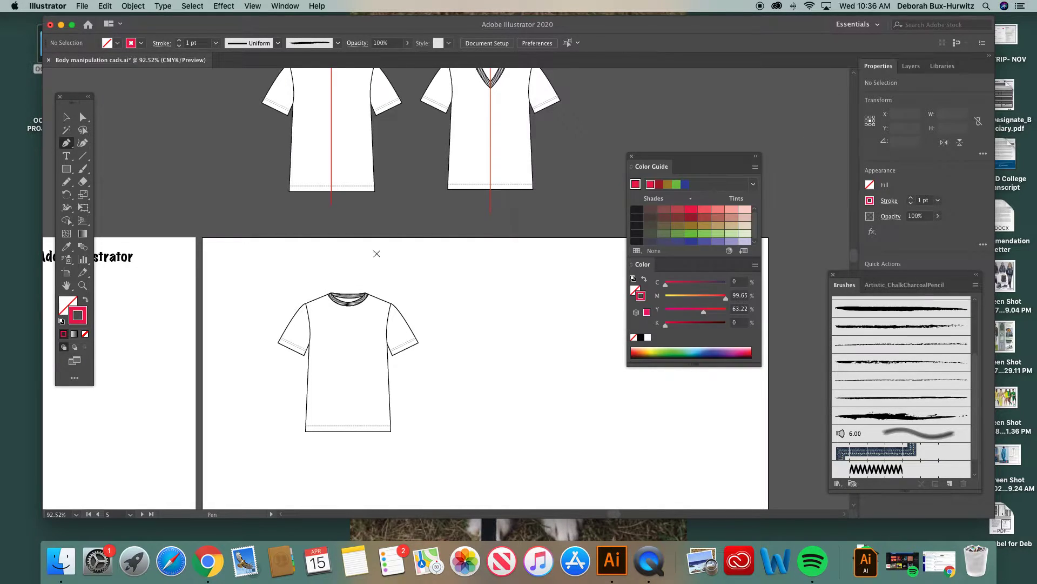
# Step: Draw a straight vertical red line about 3.47 in long down the middle of the copied tee, extending past neckline and hem
pyautogui.scroll(-2, 349, 261)
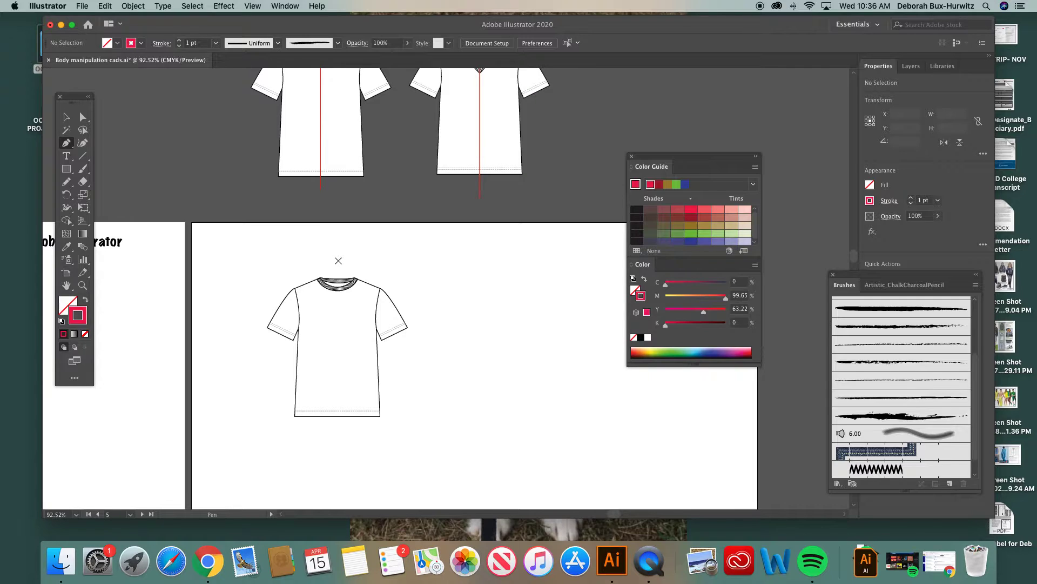
pyautogui.click(82, 286)
pyautogui.moveTo(199, 192); pyautogui.dragTo(614, 446)
pyautogui.click(66, 143)
pyautogui.scroll(-3, 347, 261)
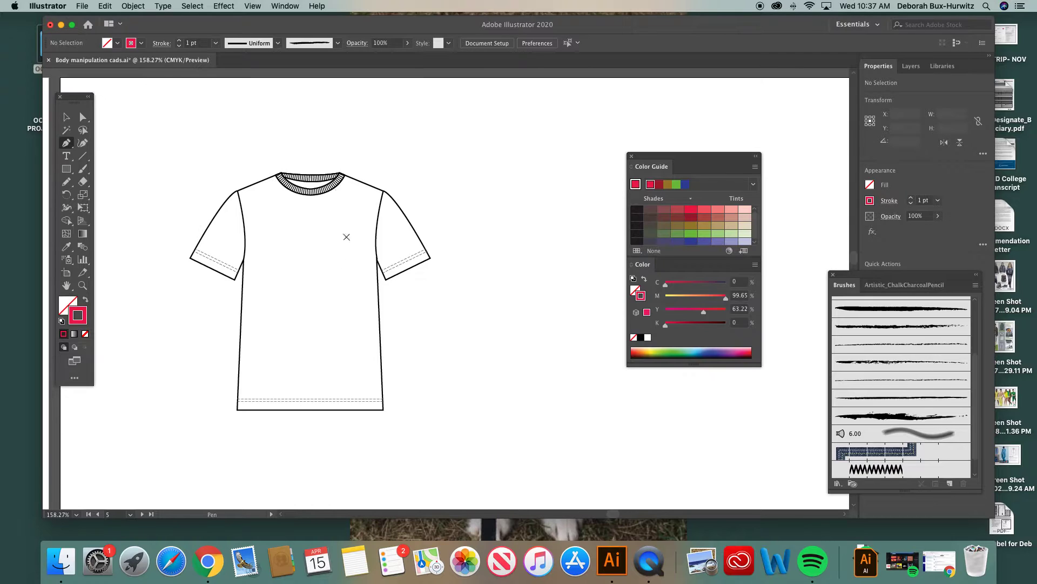
pyautogui.click(308, 125)
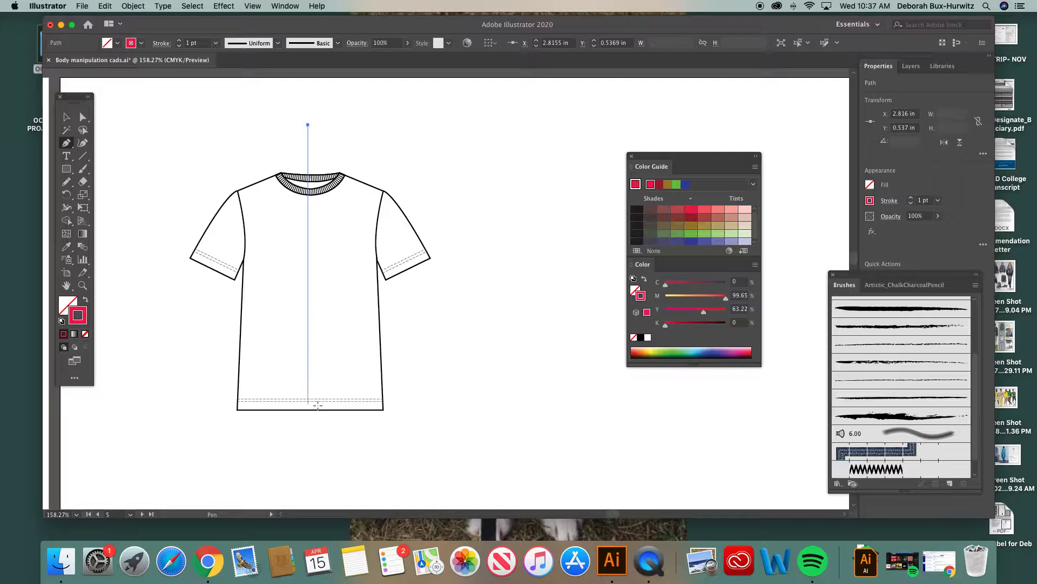
pyautogui.keyDown('shift'); pyautogui.click(315, 428); pyautogui.keyUp('shift')
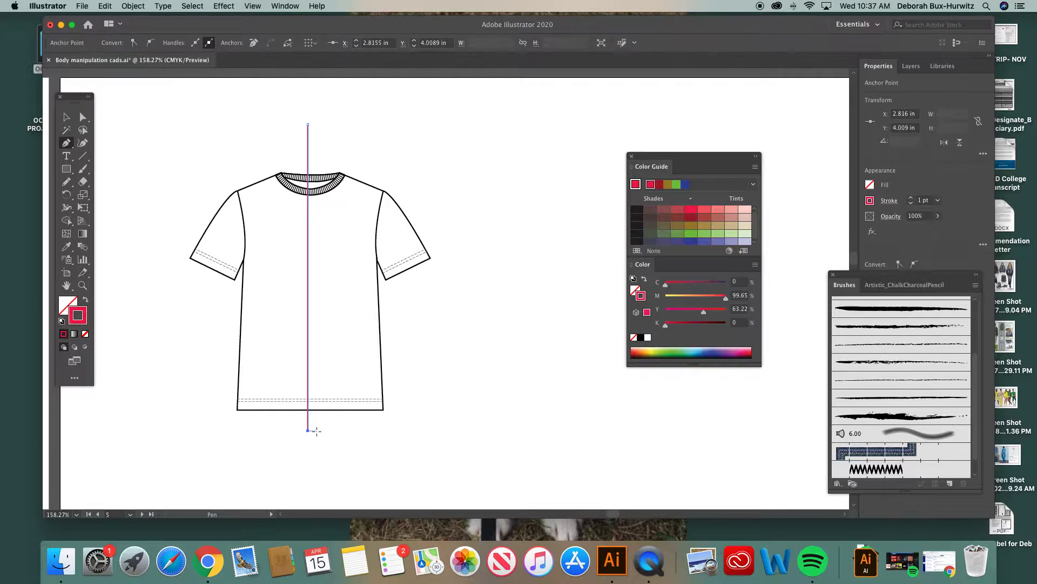
pyautogui.click(67, 118)
pyautogui.click(258, 122)
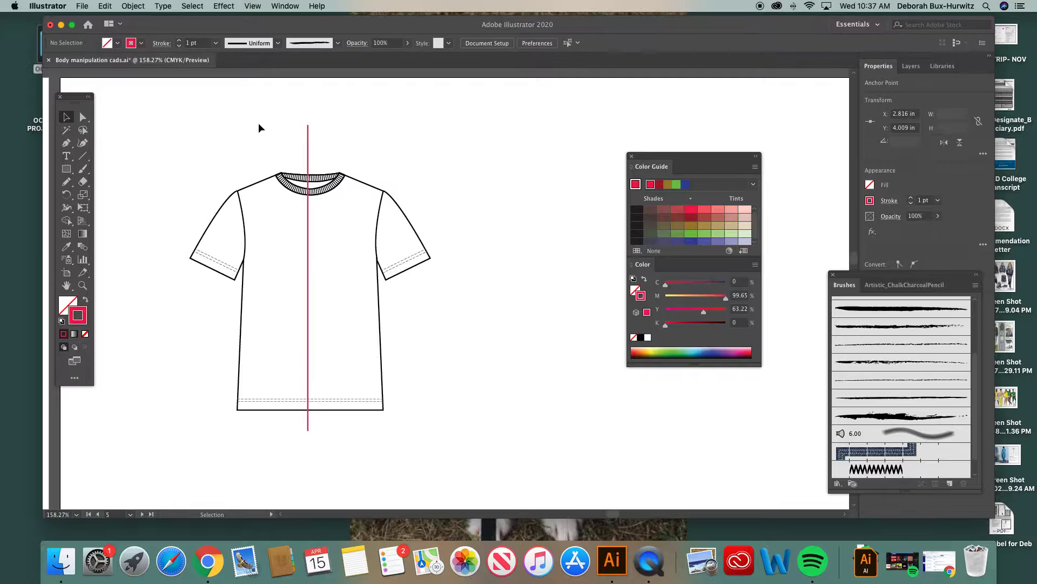
# Step: Shift the red vertical line slightly so it sits on the tee's center front
pyautogui.click(308, 162)
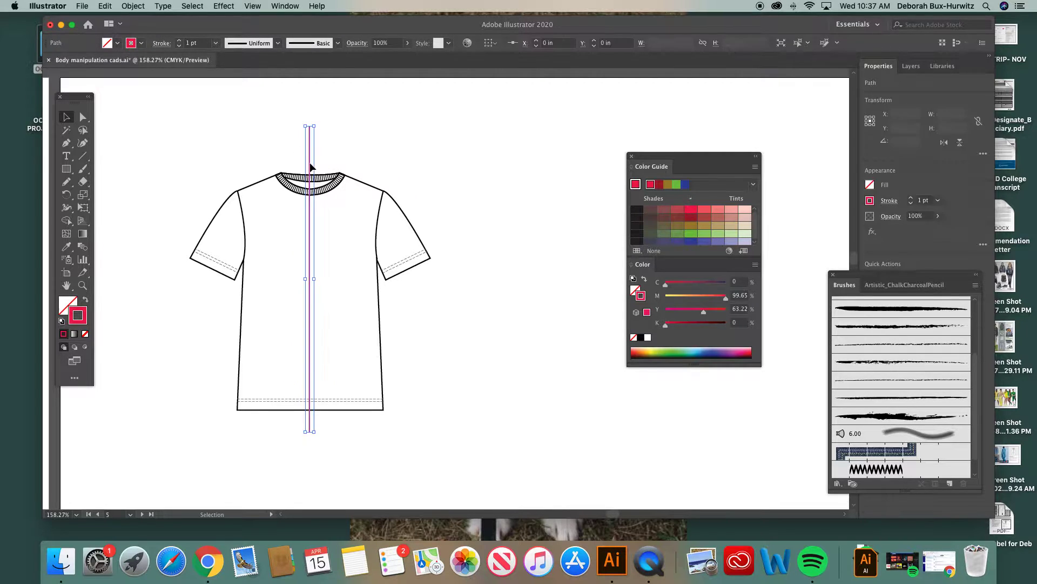
pyautogui.click(391, 145)
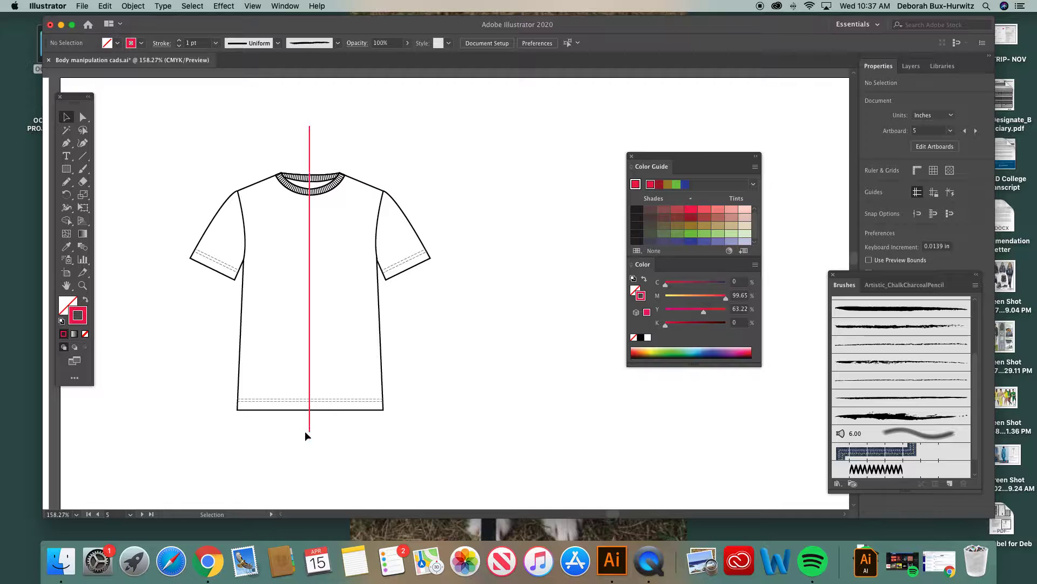
pyautogui.click(310, 309)
pyautogui.press('Right')
pyautogui.press('Left')
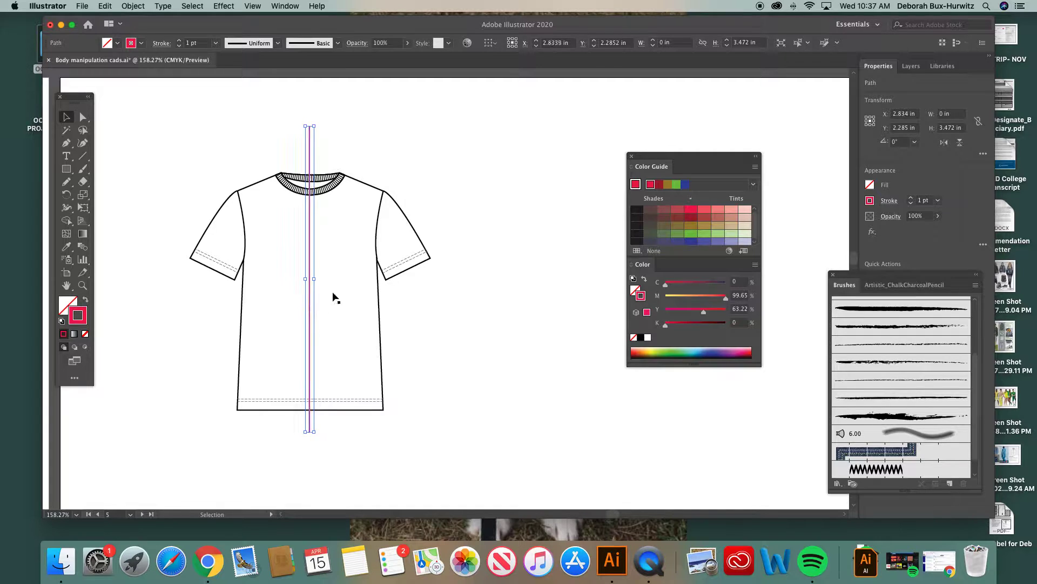
pyautogui.click(405, 184)
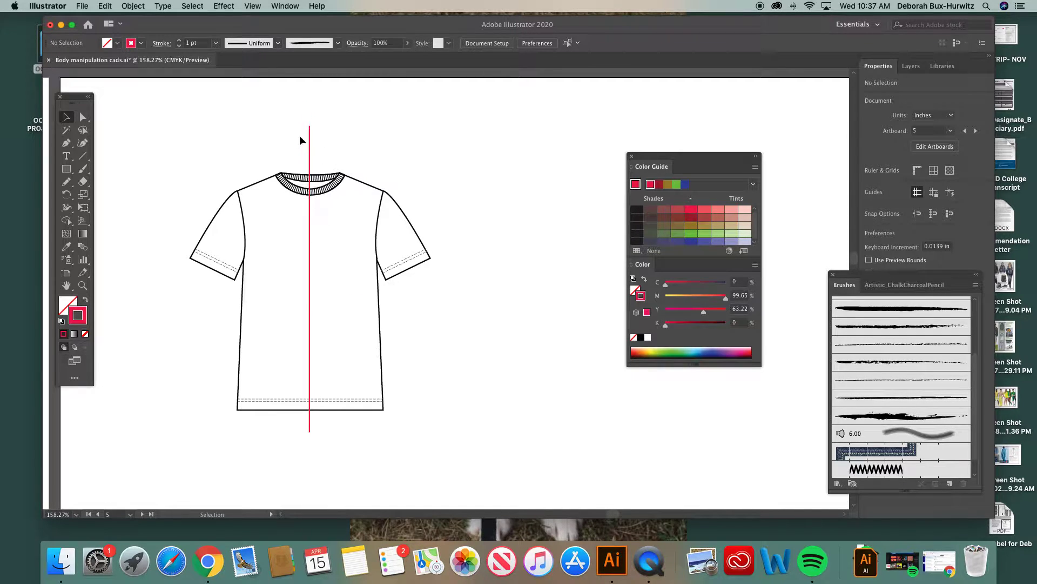
# Step: Lock the red center front line in place
pyautogui.moveTo(295, 112); pyautogui.dragTo(330, 142)
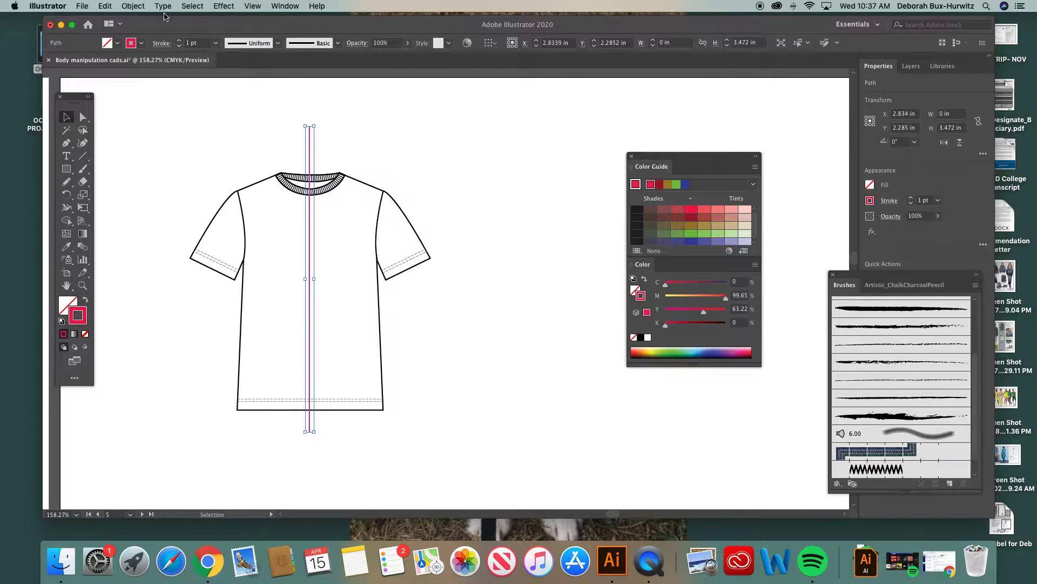
pyautogui.moveTo(187, 27); pyautogui.dragTo(174, 28)
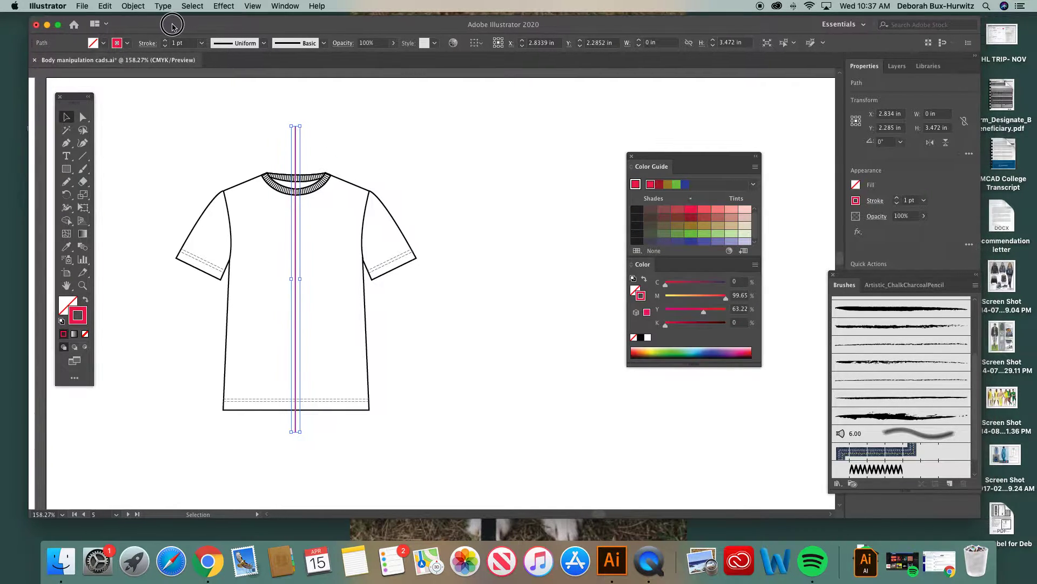
pyautogui.click(134, 7)
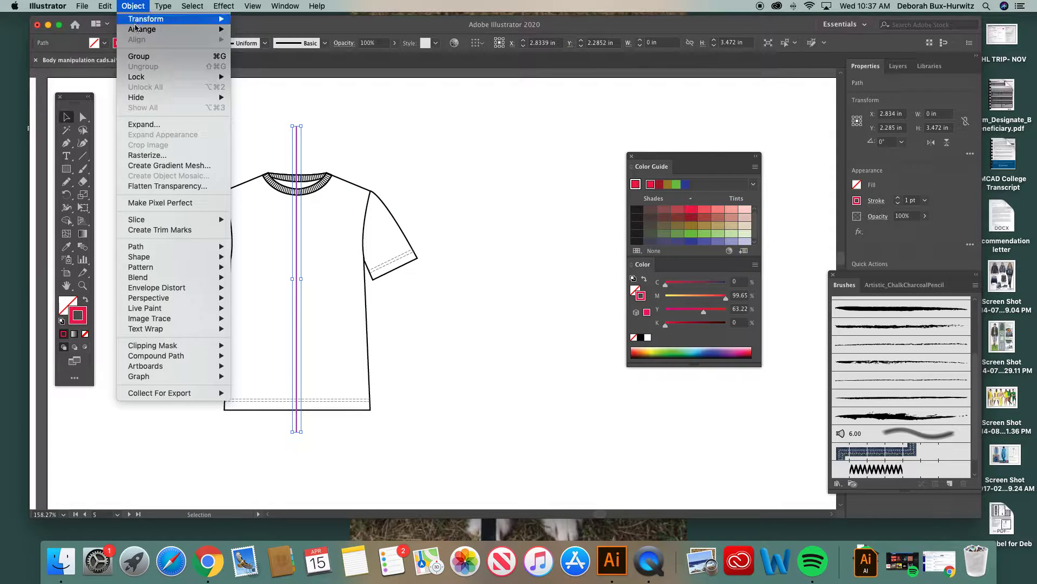
pyautogui.moveTo(152, 78)
pyautogui.click(246, 79)
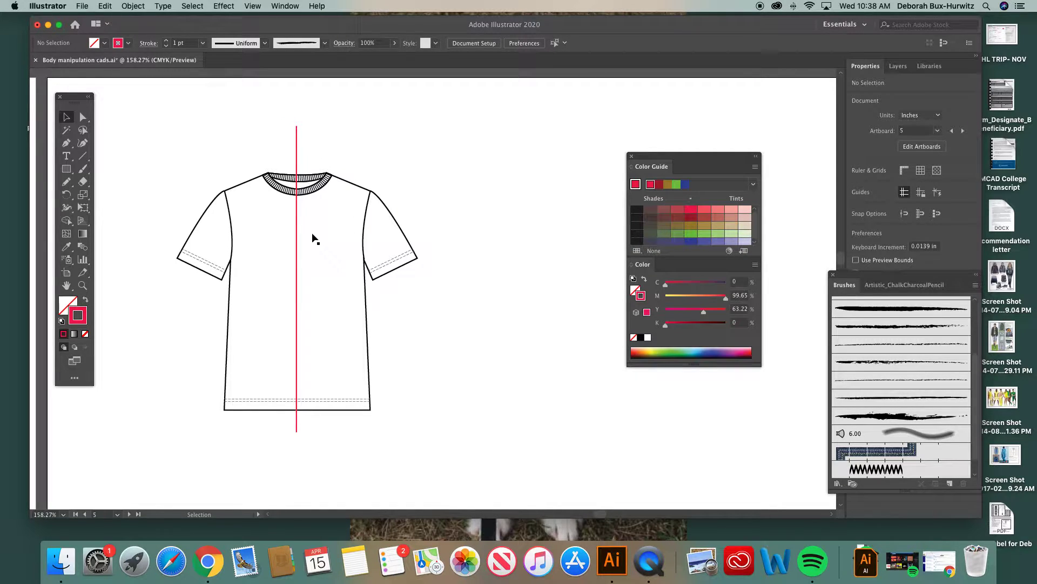
# Step: Ungroup the copied crew neck tee into its separate parts
pyautogui.scroll(2, 313, 238)
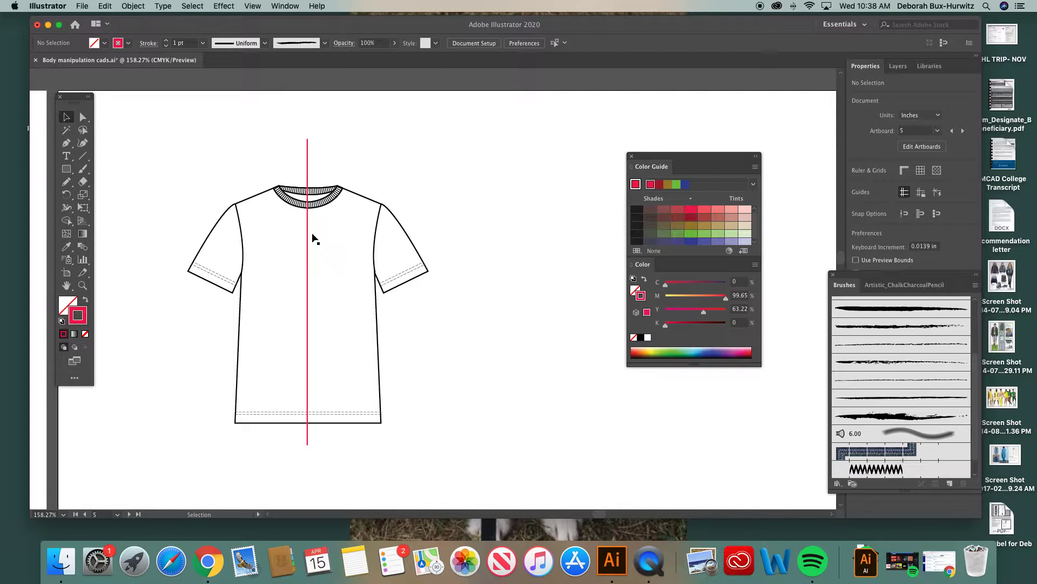
pyautogui.scroll(1, 313, 238)
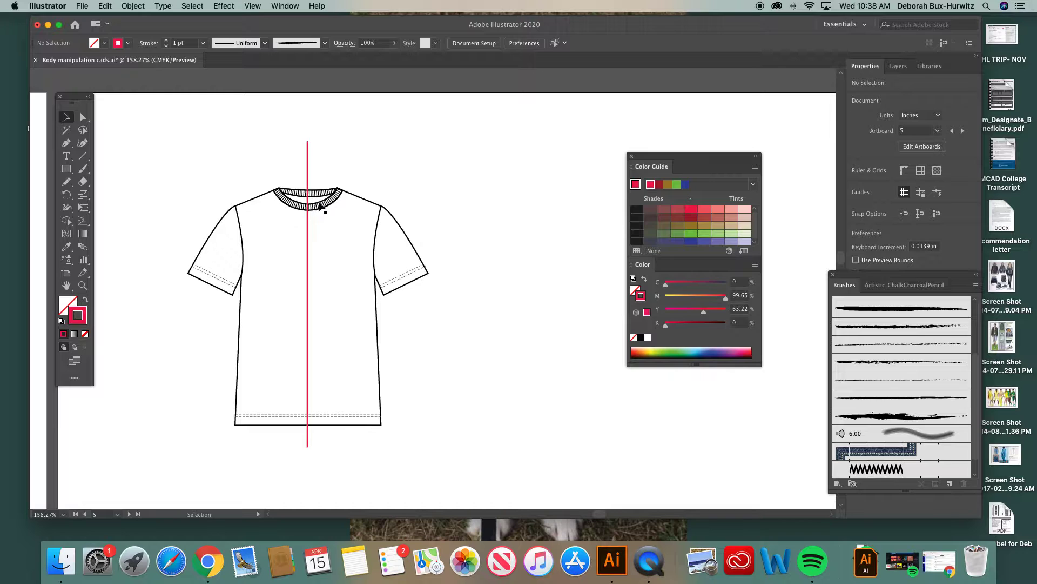
pyautogui.click(320, 207)
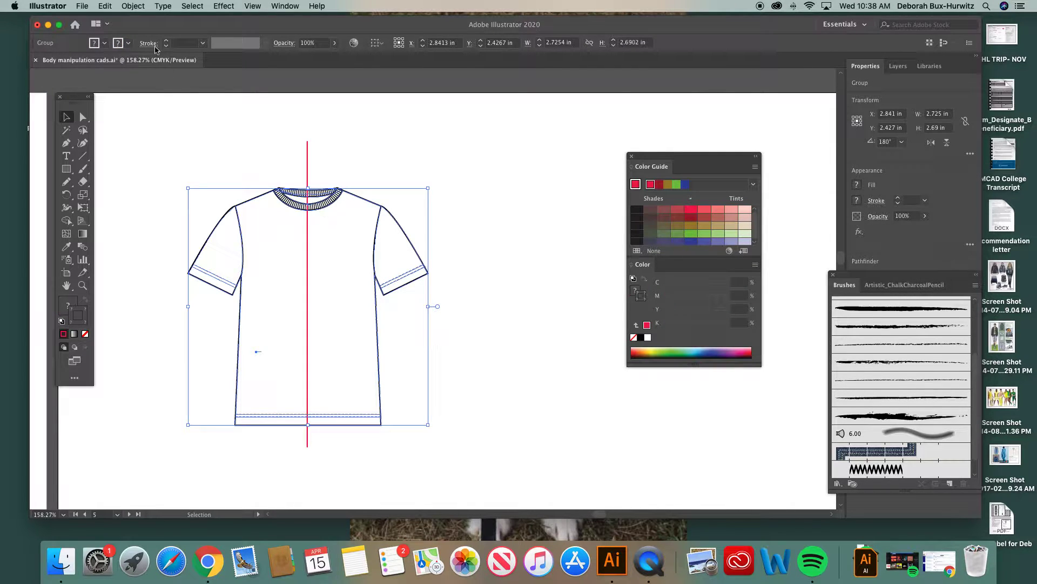
pyautogui.click(130, 7)
pyautogui.click(141, 67)
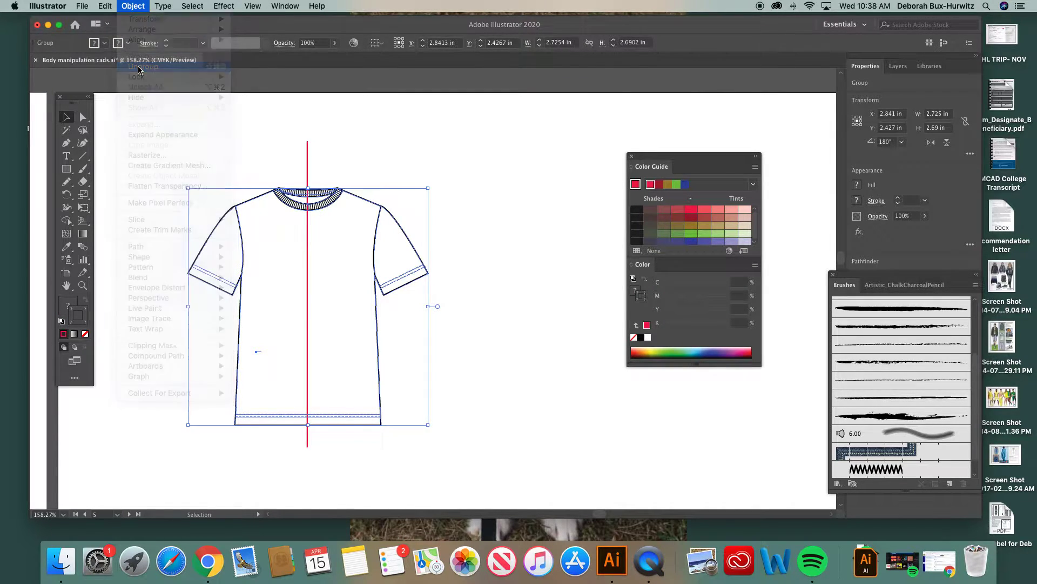
pyautogui.click(343, 147)
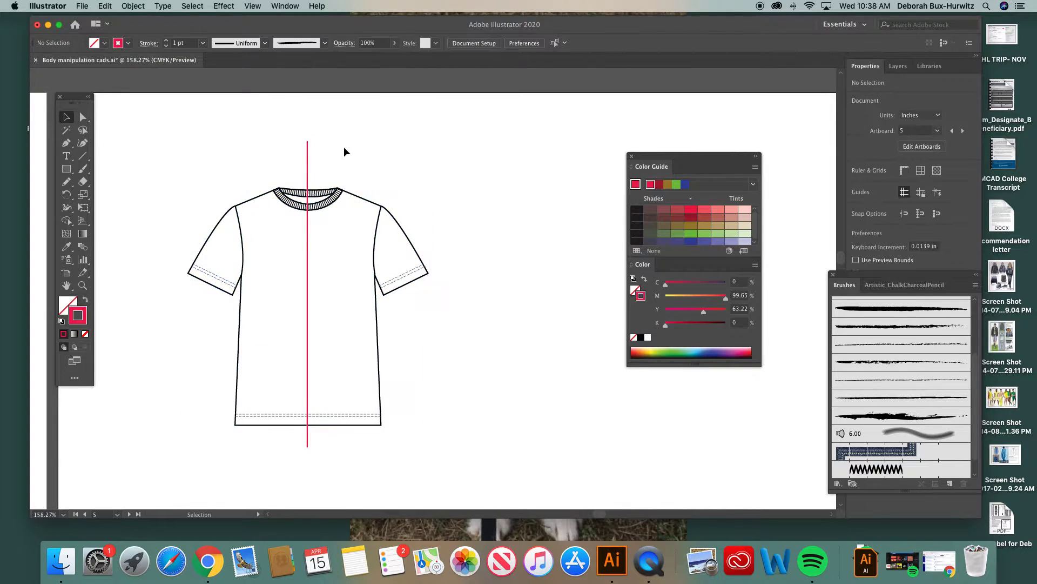
# Step: Check that the neck ribbing and the tee body can be selected as separate pieces
pyautogui.click(329, 206)
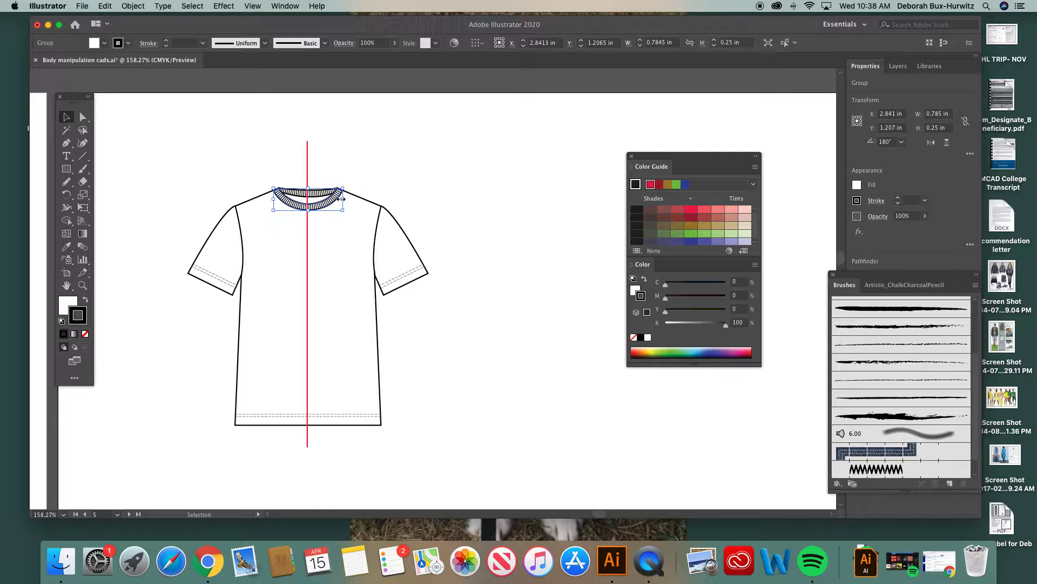
pyautogui.click(375, 177)
pyautogui.click(361, 202)
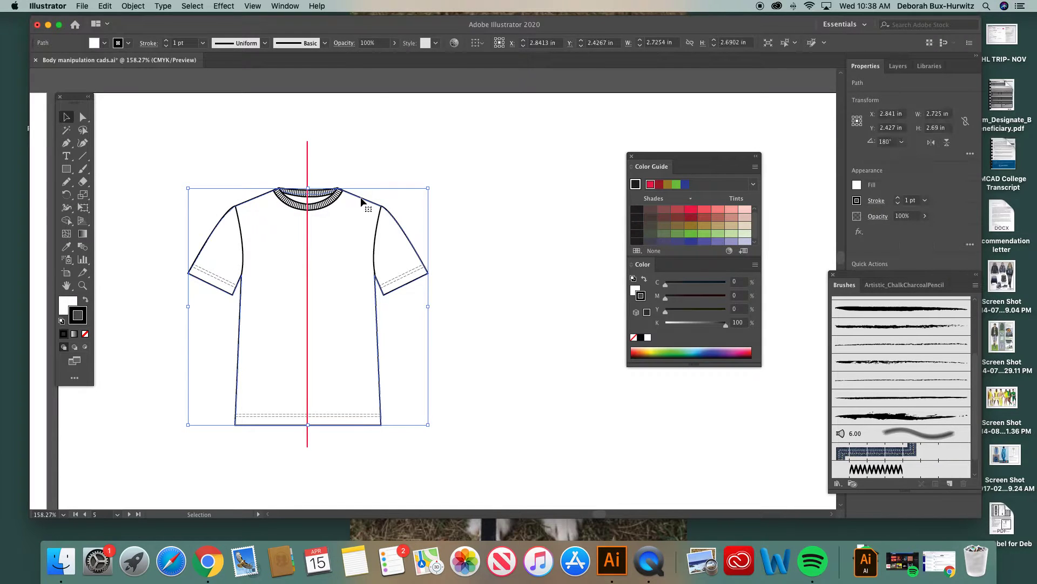
pyautogui.click(330, 202)
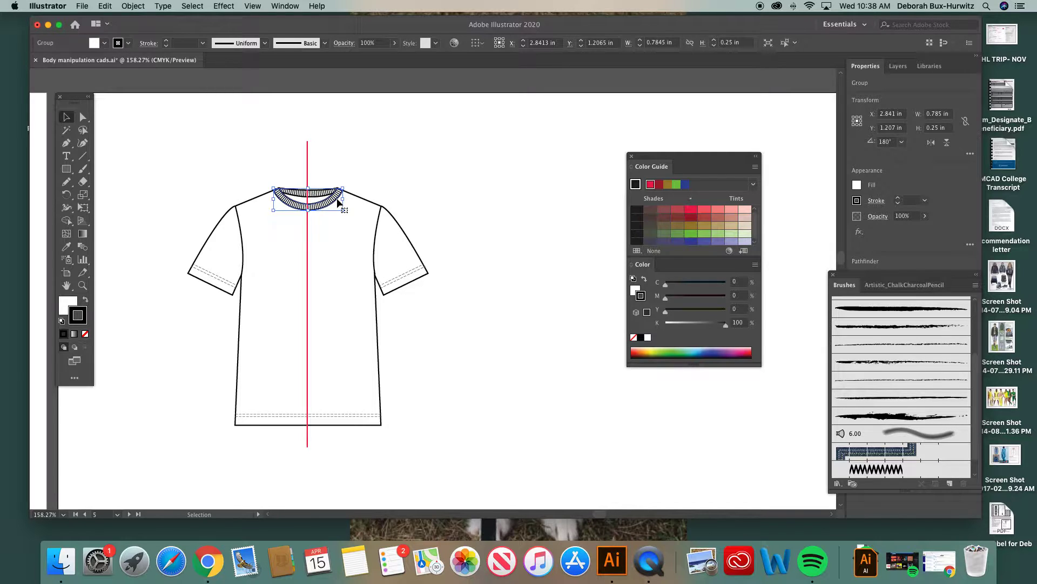
pyautogui.click(363, 183)
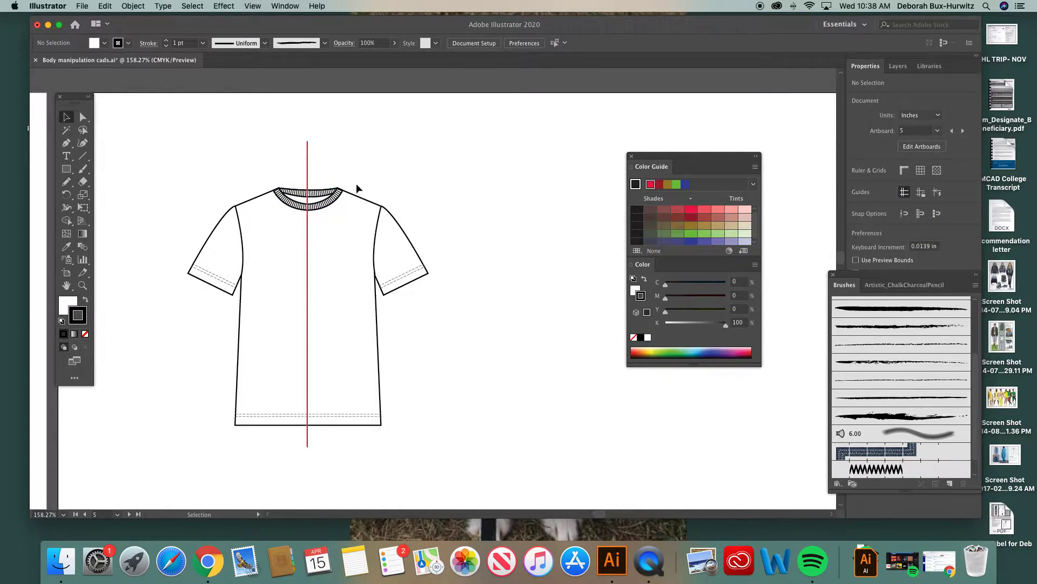
# Step: Delete the front crew neck ribbing from the copied tee, keeping the back neck ribbing in place
pyautogui.click(331, 207)
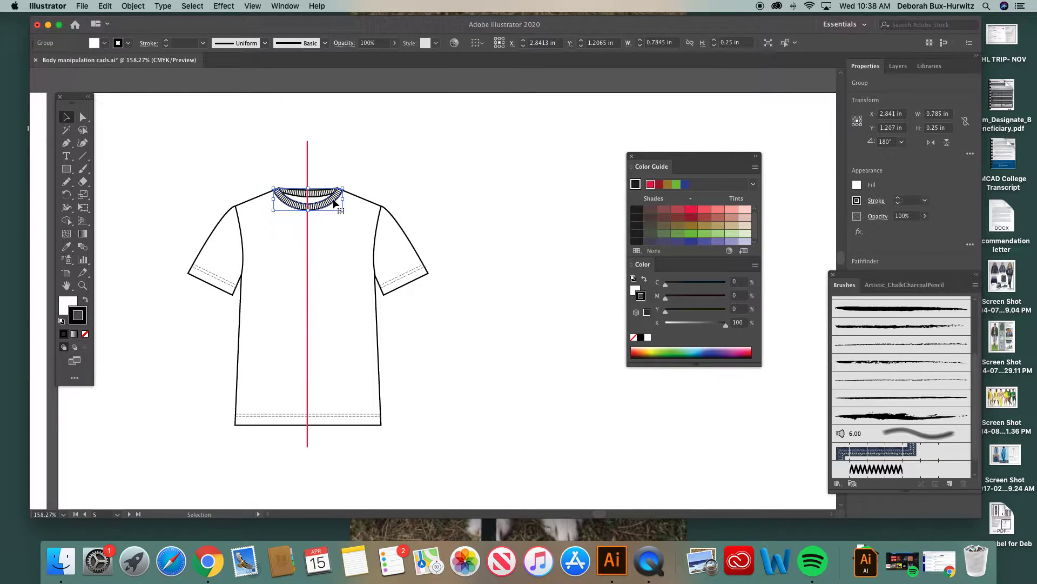
pyautogui.press('Delete')
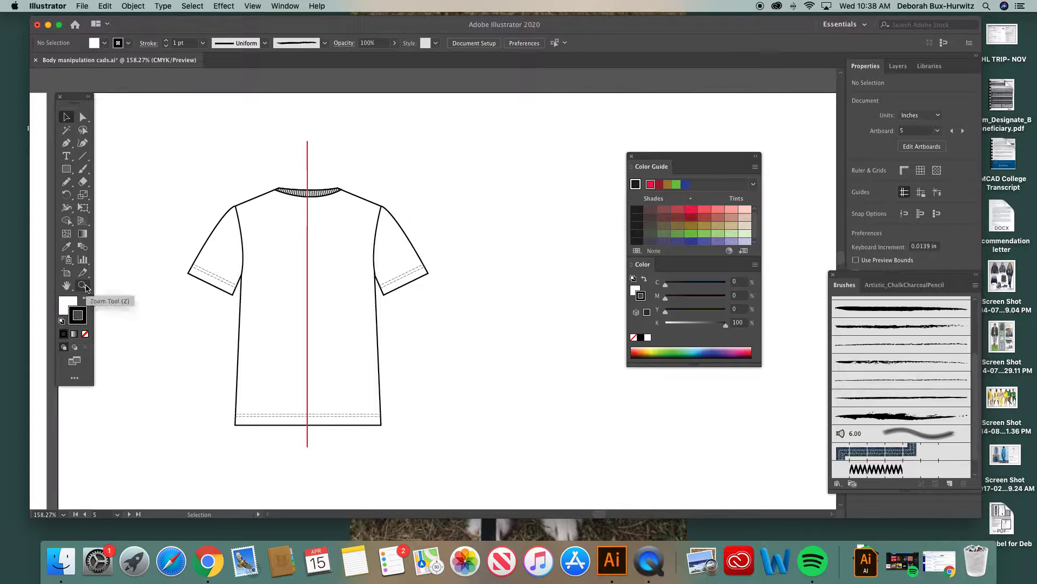
pyautogui.scroll(5, 449, 214)
pyautogui.scroll(10, 449, 214)
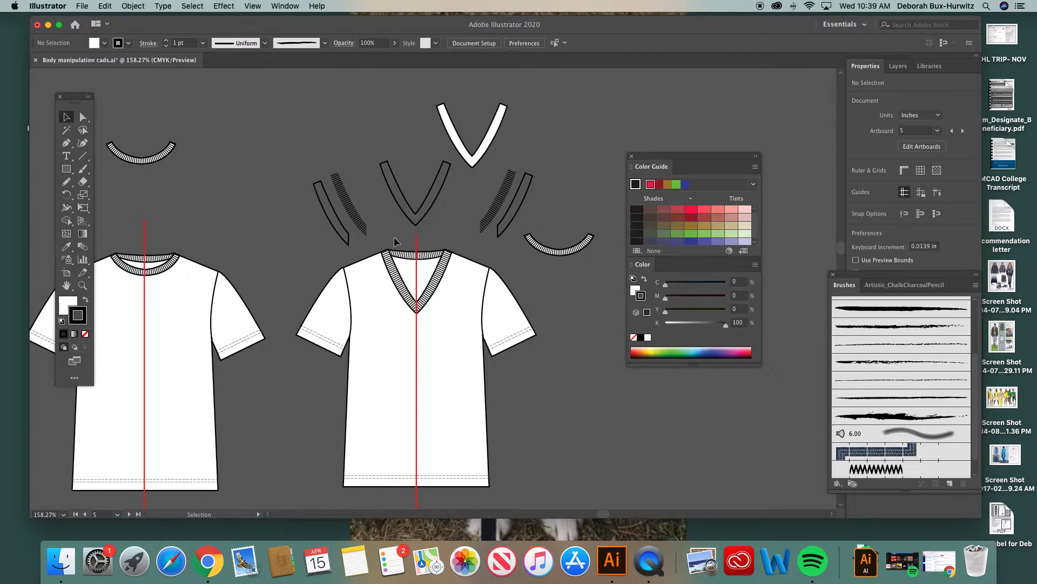
pyautogui.scroll(-15, 394, 237)
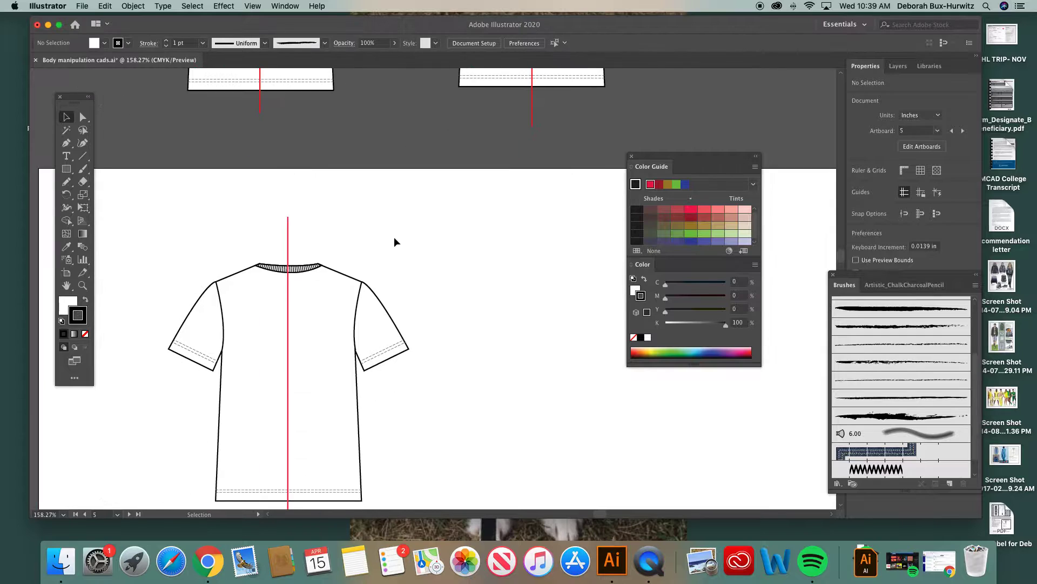
pyautogui.scroll(-3, 394, 236)
# Step: Set the fill to none for the new neckline path, keeping the black 1 pt stroke
pyautogui.click(87, 284)
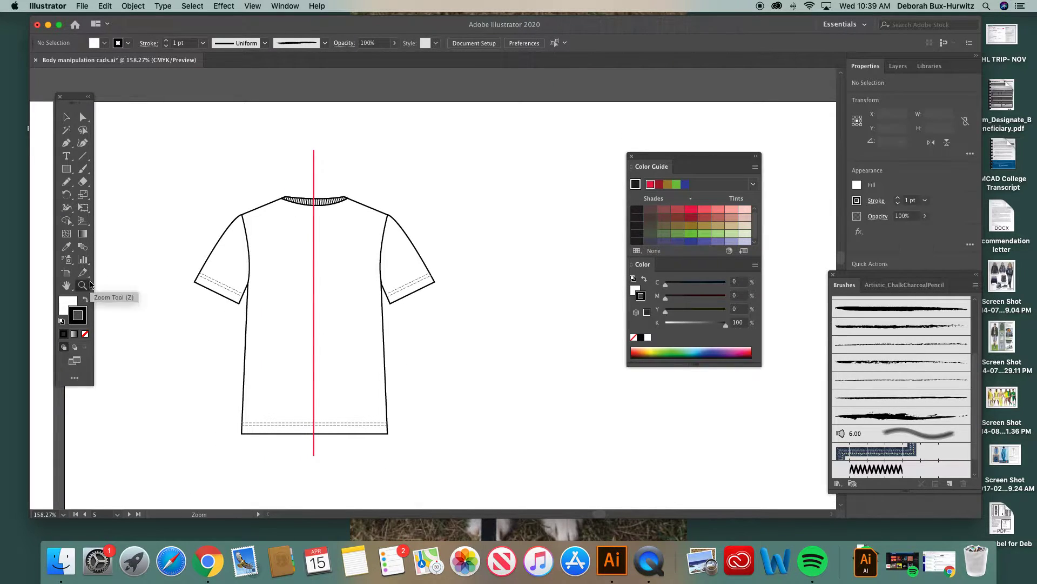
pyautogui.moveTo(196, 152); pyautogui.dragTo(481, 367)
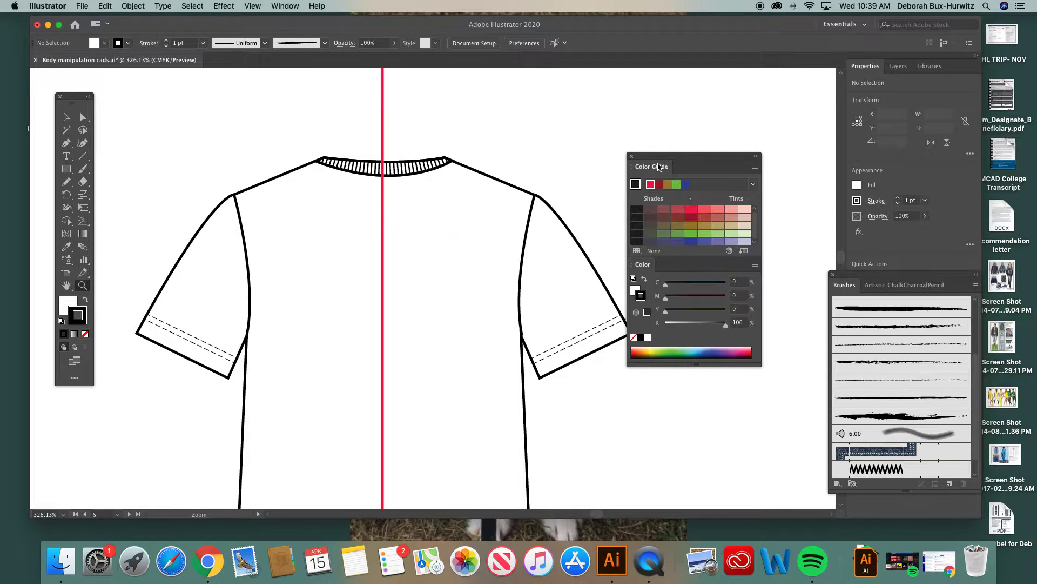
pyautogui.moveTo(657, 167); pyautogui.dragTo(702, 165)
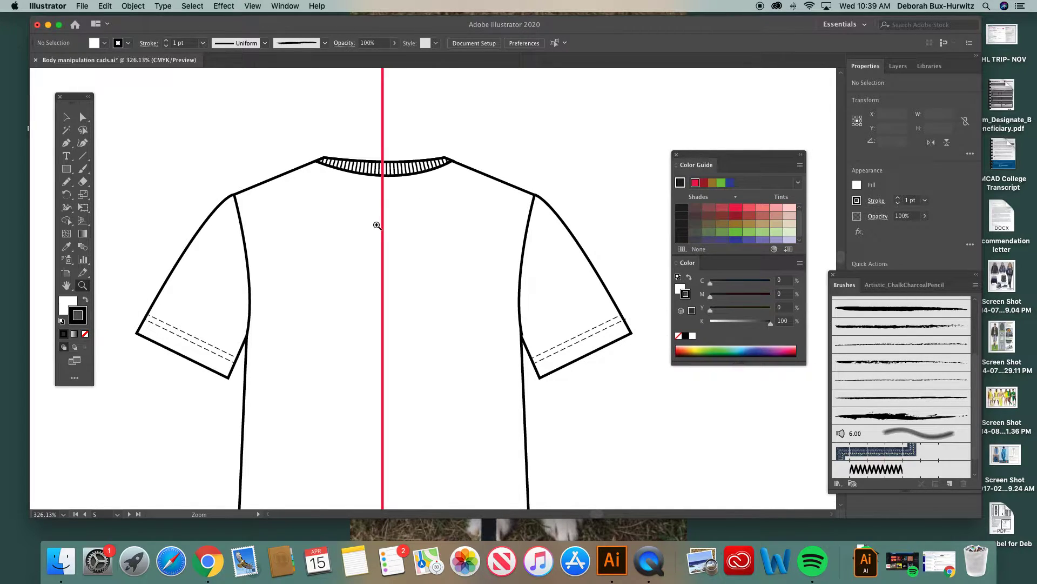
pyautogui.scroll(2, 378, 225)
pyautogui.hscroll(2, 378, 225)
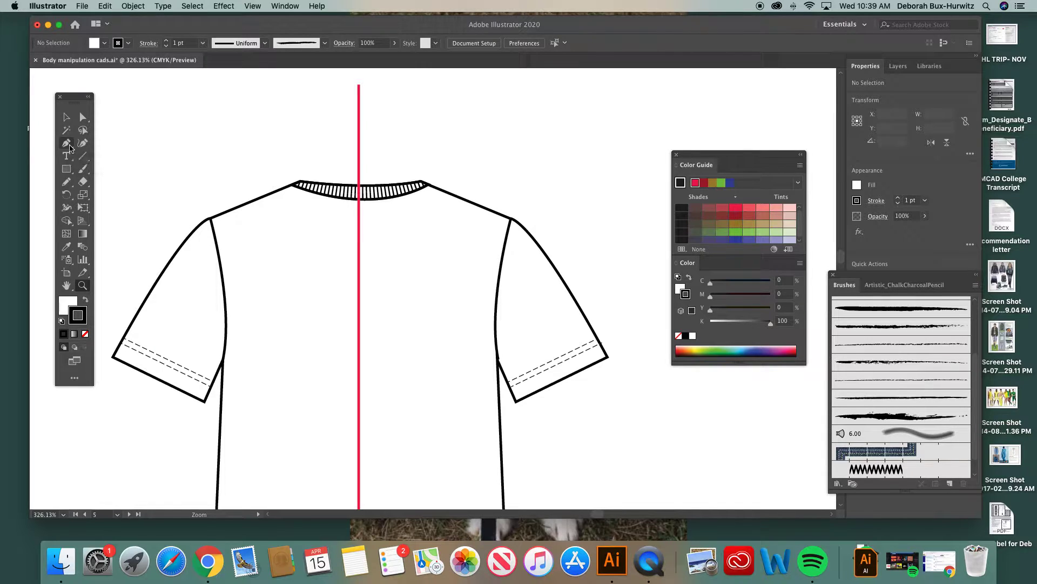
pyautogui.click(64, 304)
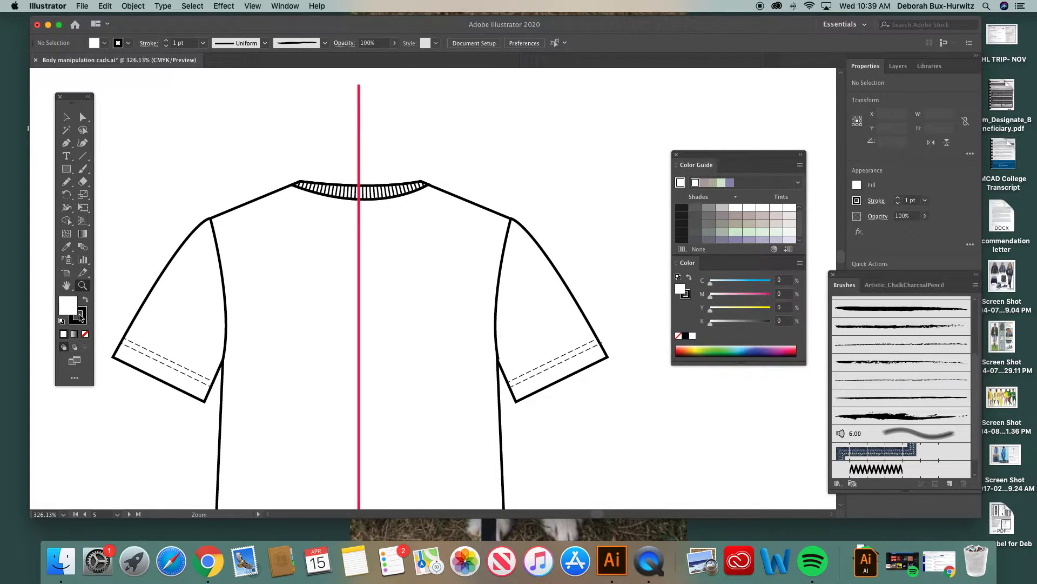
pyautogui.click(86, 335)
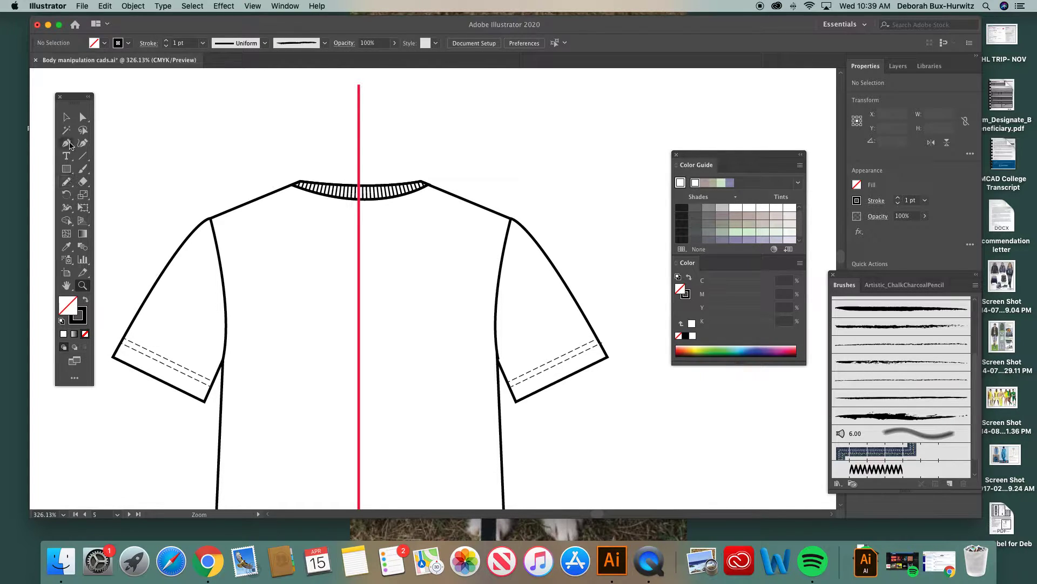
# Step: Draw a curved inner V-neck edge with the Pen tool from the tee's high shoulder point down to the red center front line
pyautogui.click(67, 144)
pyautogui.click(300, 181)
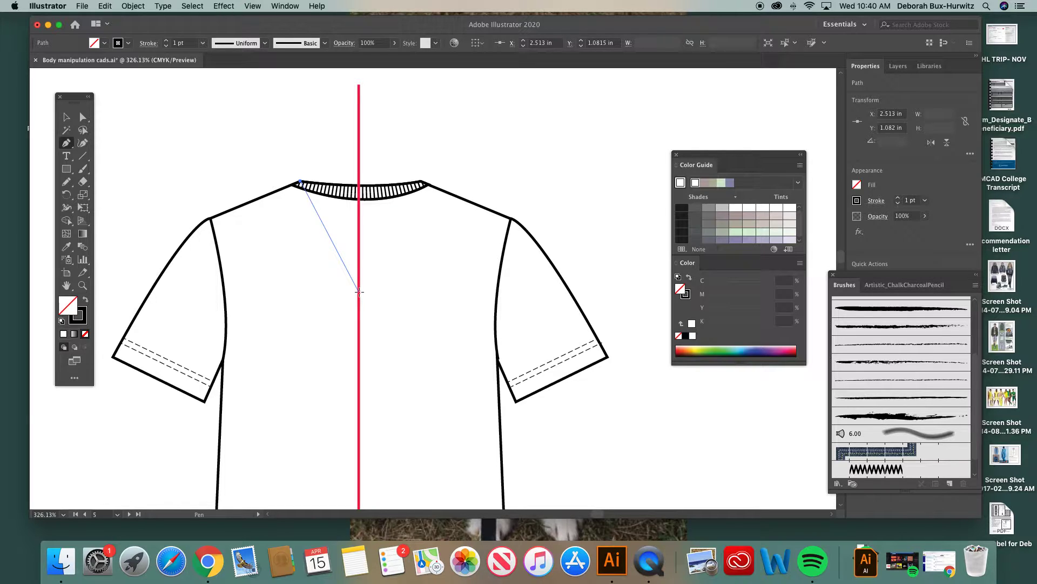
pyautogui.moveTo(360, 291); pyautogui.dragTo(398, 344)
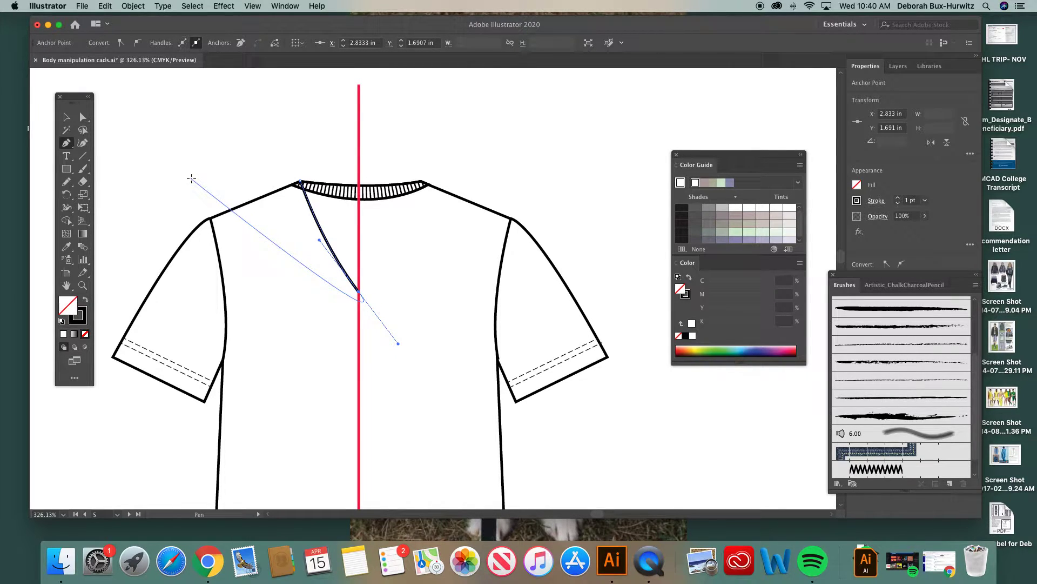
# Step: Refine the inner V-neck edge's curve slightly by adjusting the direction handle of its center front anchor
pyautogui.click(84, 118)
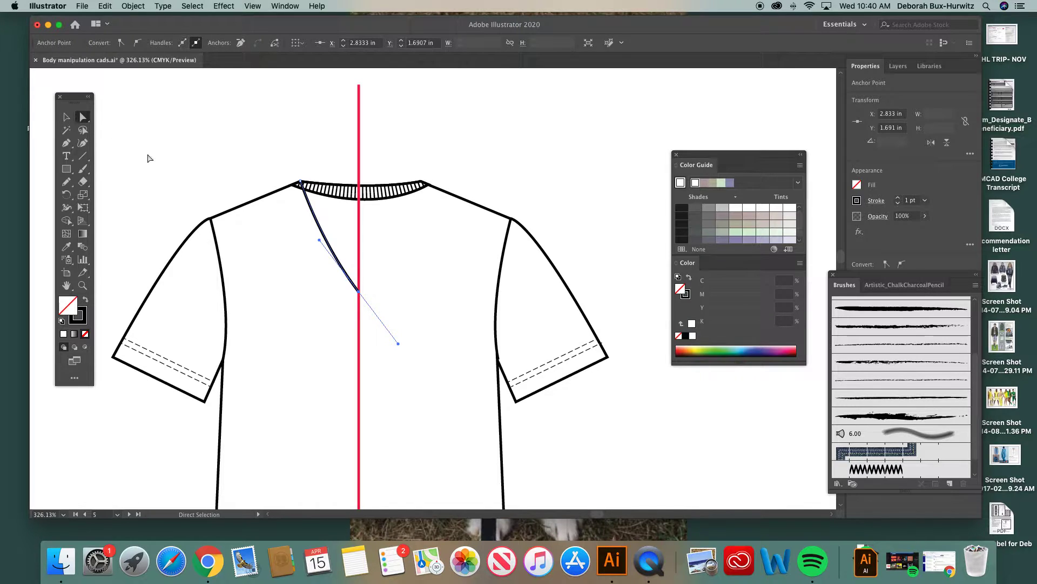
pyautogui.click(261, 178)
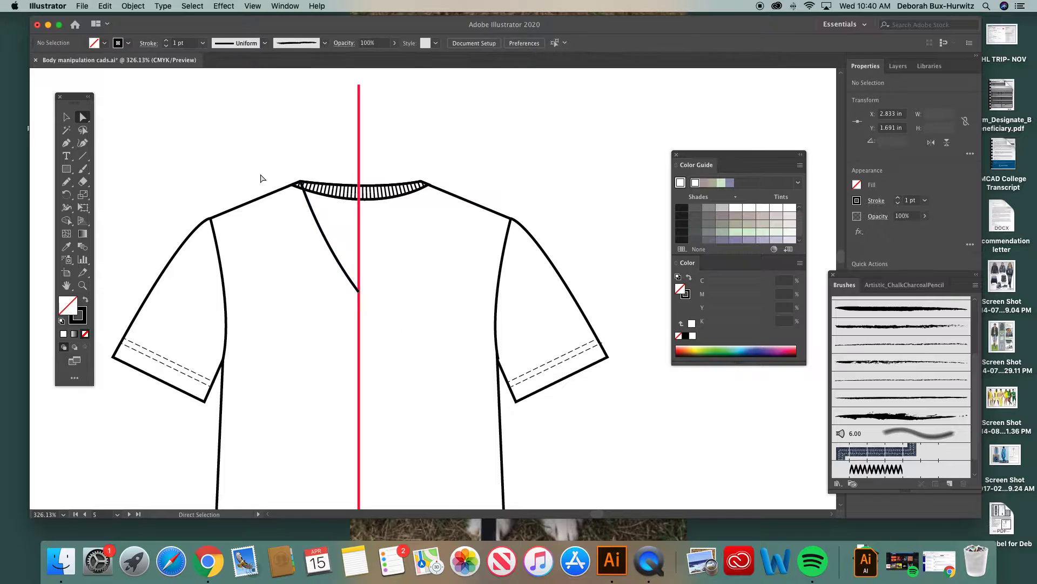
pyautogui.click(312, 215)
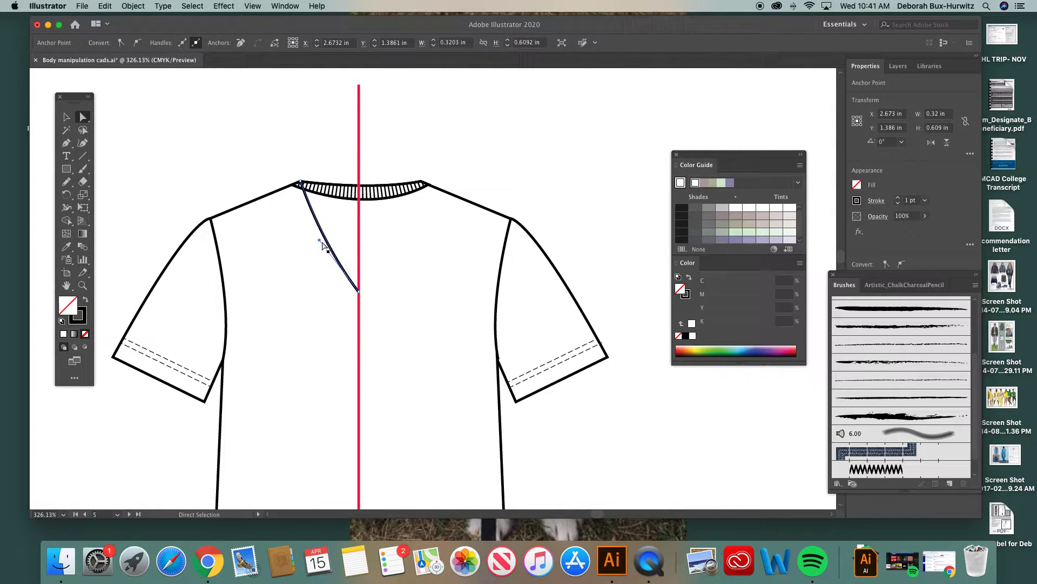
pyautogui.moveTo(319, 240); pyautogui.dragTo(314, 236)
# Step: Extend the inner V-neck path straight down the center front line and back up as a curved outer edge to the shoulder seam
pyautogui.click(66, 142)
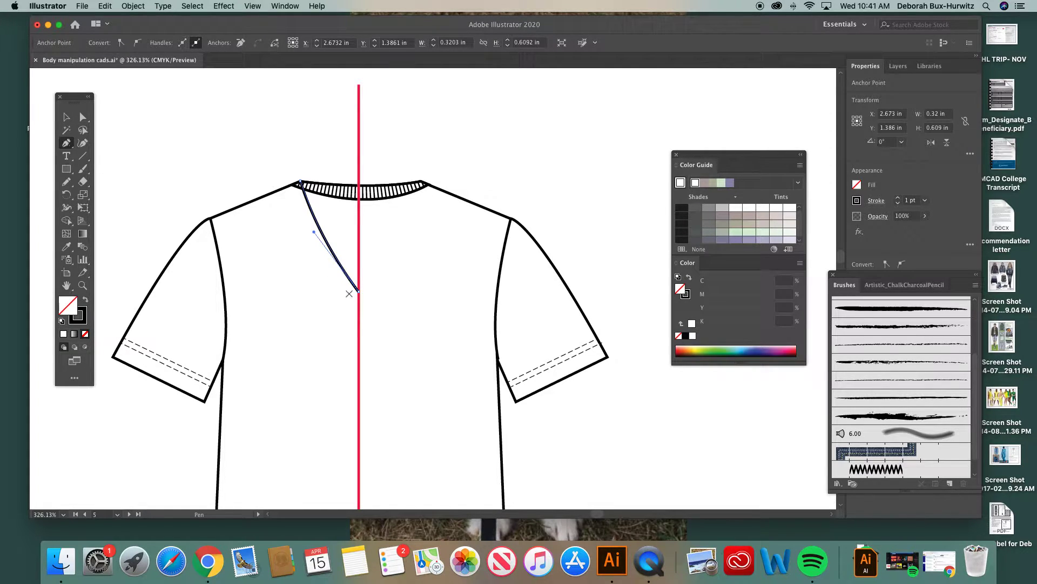
pyautogui.click(82, 287)
pyautogui.click(371, 319)
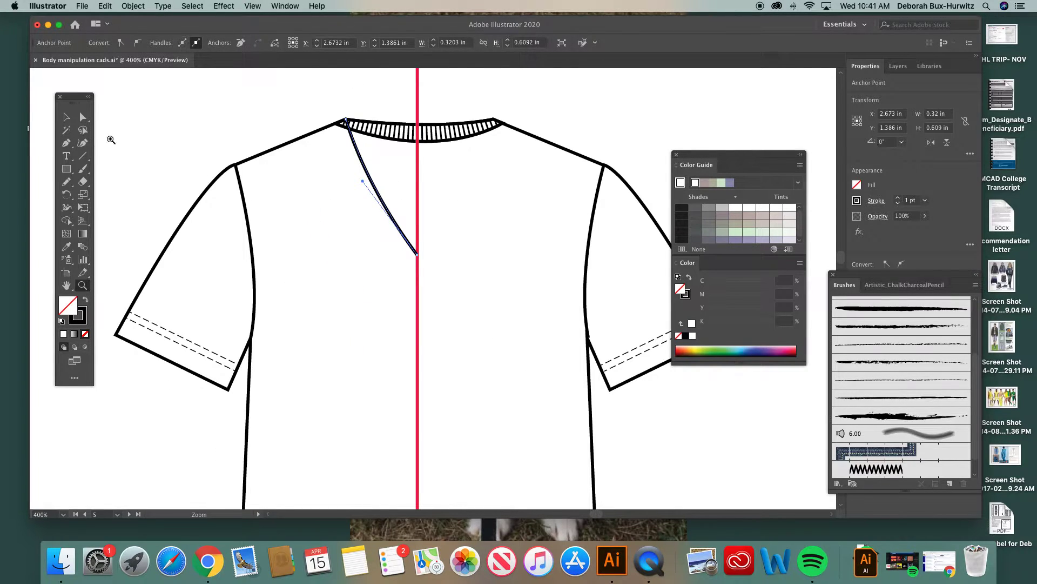
pyautogui.click(66, 143)
pyautogui.click(418, 253)
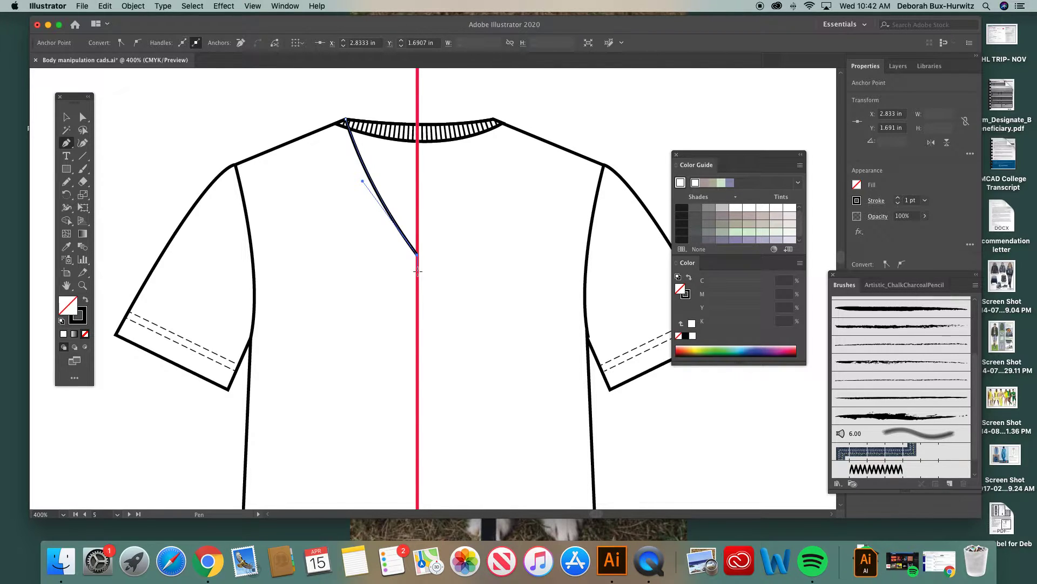
pyautogui.click(417, 270)
pyautogui.click(329, 125)
pyautogui.moveTo(329, 126); pyautogui.dragTo(289, 93)
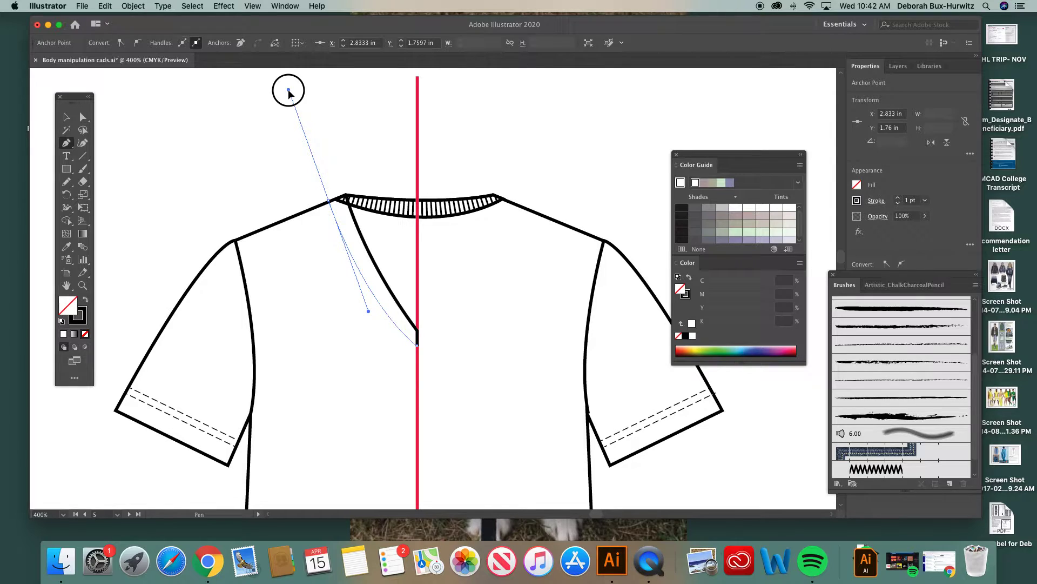
pyautogui.moveTo(289, 93); pyautogui.dragTo(289, 93)
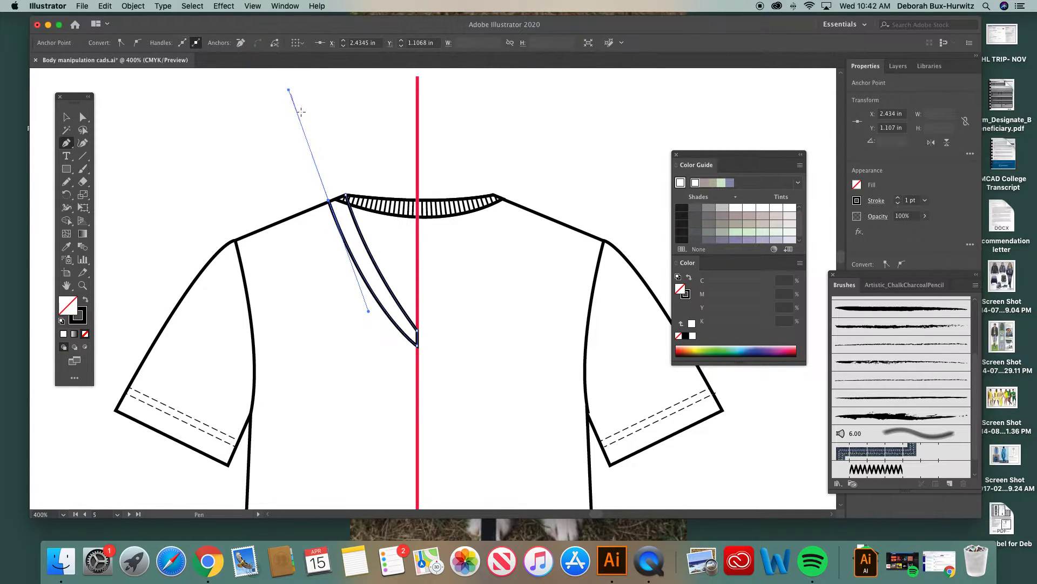
# Step: Nudge the outer edge's center front anchor slightly lower on the red line and align its upper anchor with the shoulder seam
pyautogui.click(83, 118)
pyautogui.click(259, 153)
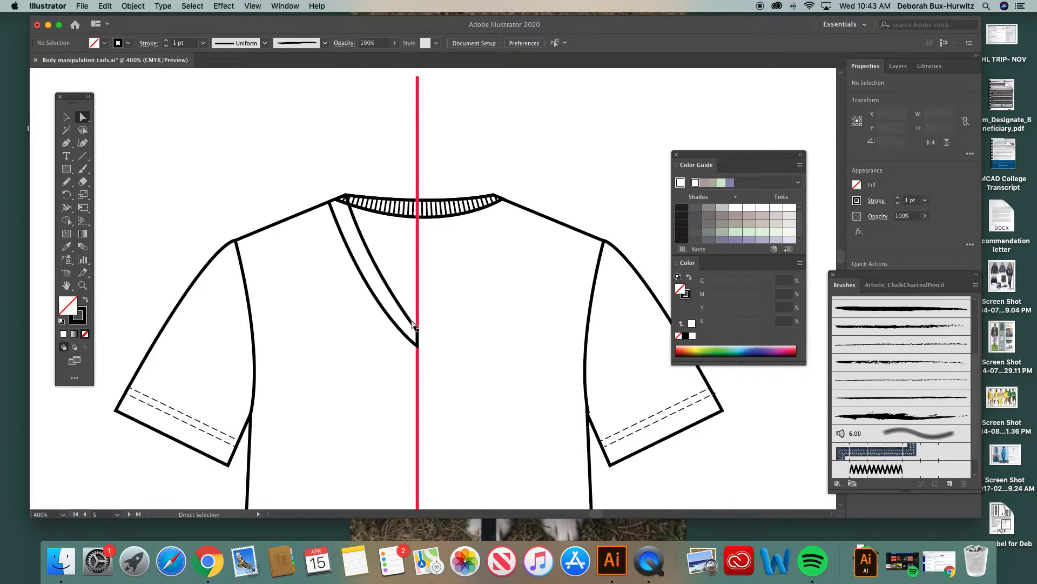
pyautogui.click(418, 351)
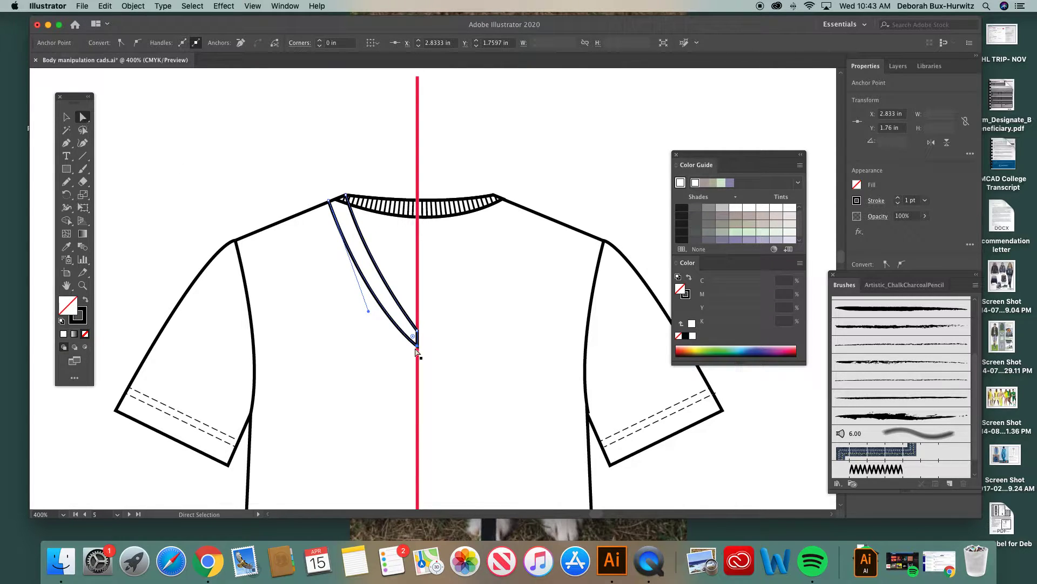
pyautogui.moveTo(418, 351); pyautogui.dragTo(418, 353)
pyautogui.click(330, 202)
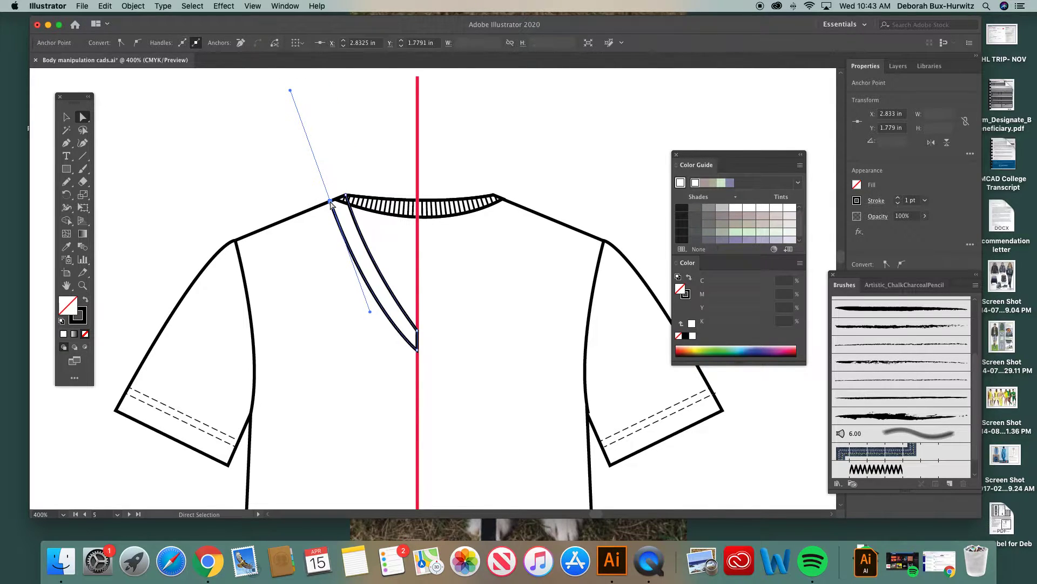
pyautogui.click(279, 177)
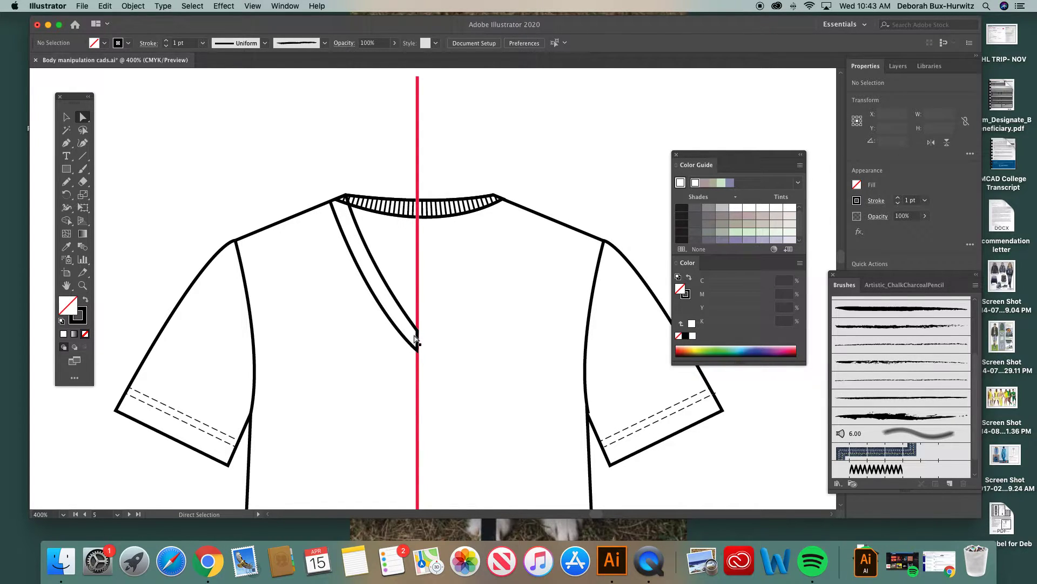
# Step: Move the half V-neck band off the neckline to inspect its open shoulder end, and undo the move
pyautogui.click(83, 285)
pyautogui.click(426, 240)
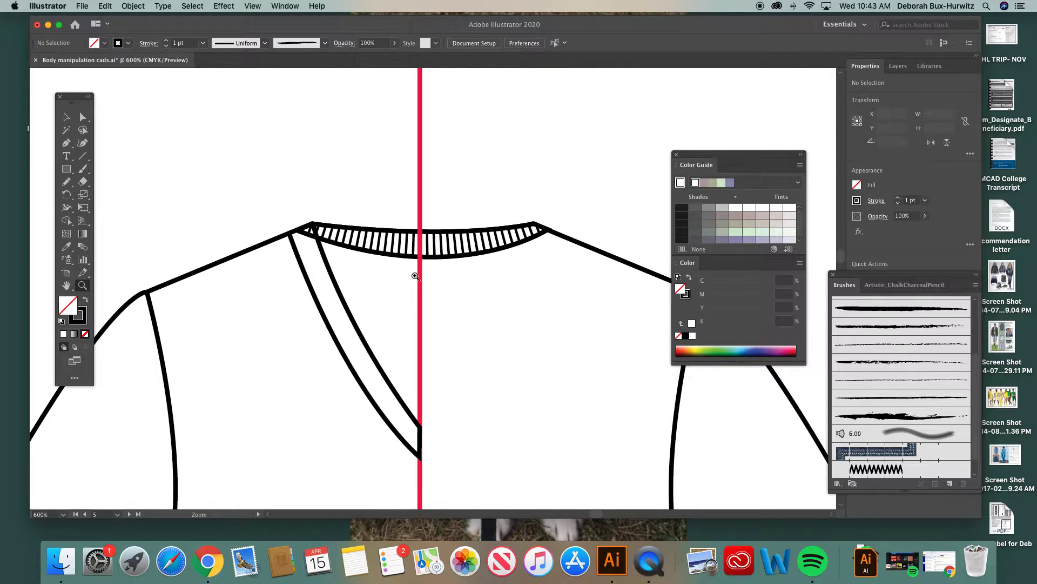
pyautogui.scroll(-2, 415, 276)
pyautogui.hscroll(2, 415, 276)
pyautogui.click(83, 117)
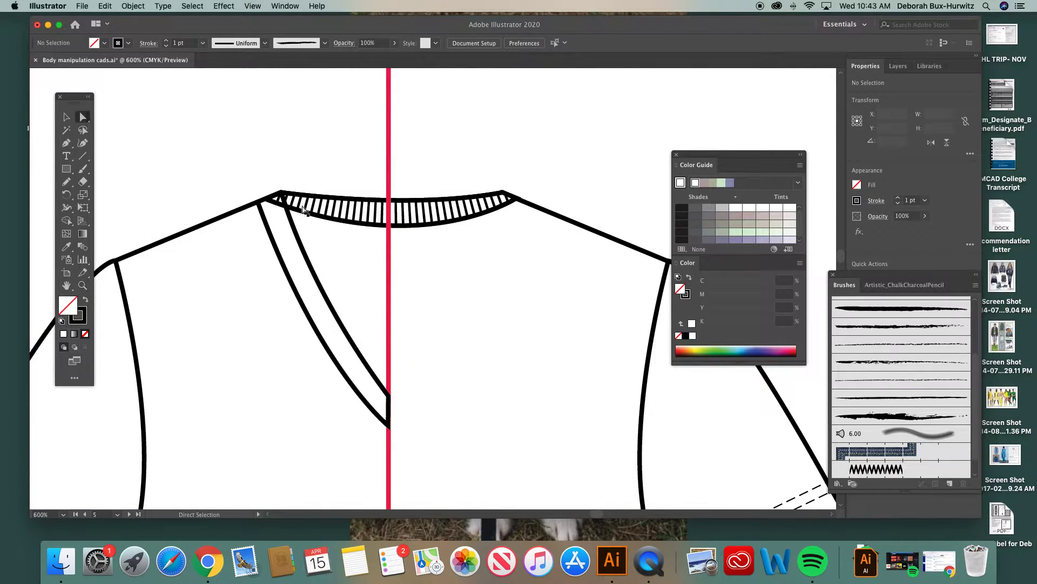
pyautogui.click(292, 222)
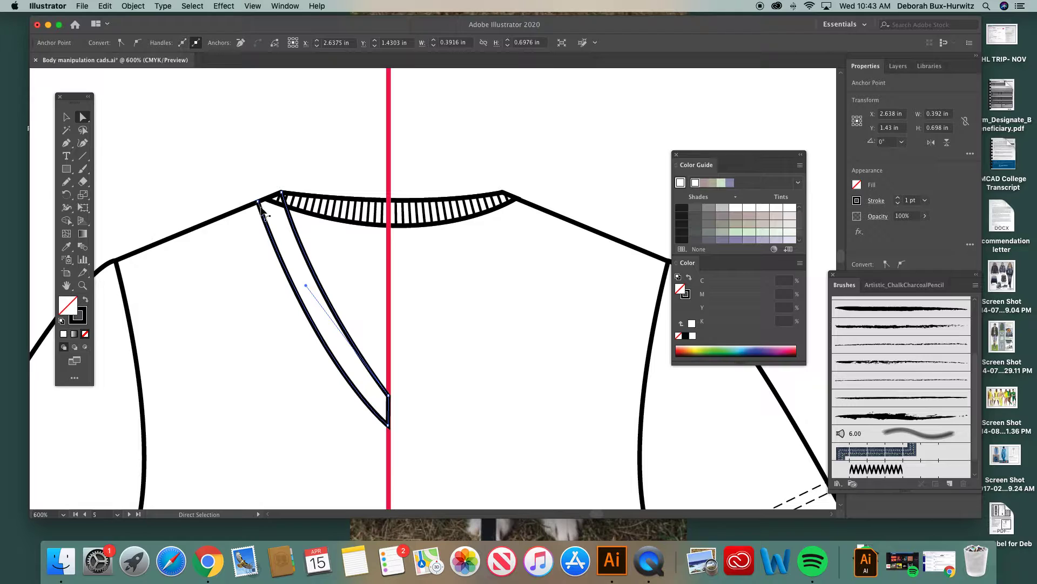
pyautogui.click(67, 117)
pyautogui.moveTo(301, 244); pyautogui.dragTo(272, 195)
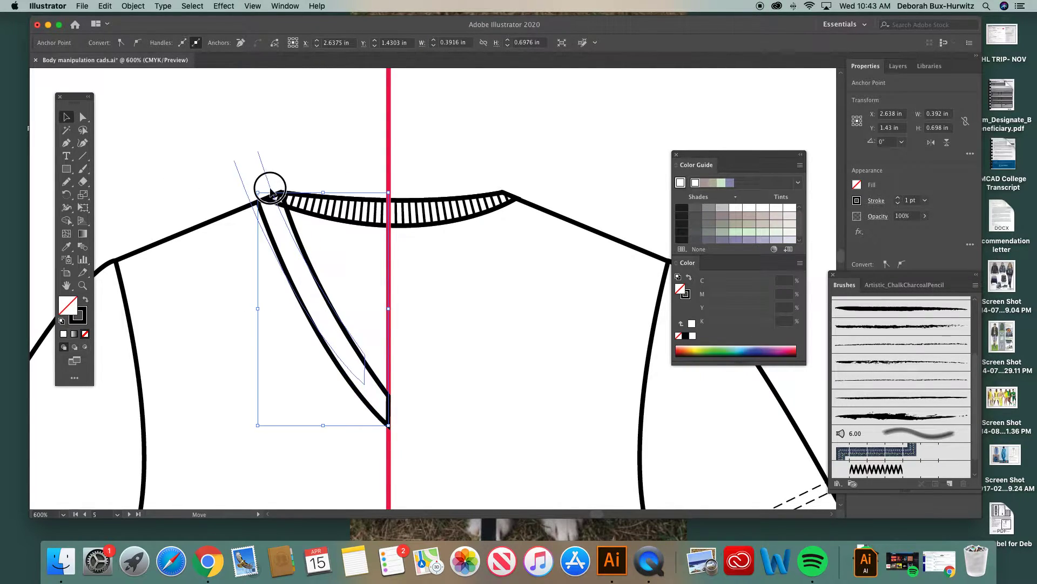
pyautogui.click(279, 128)
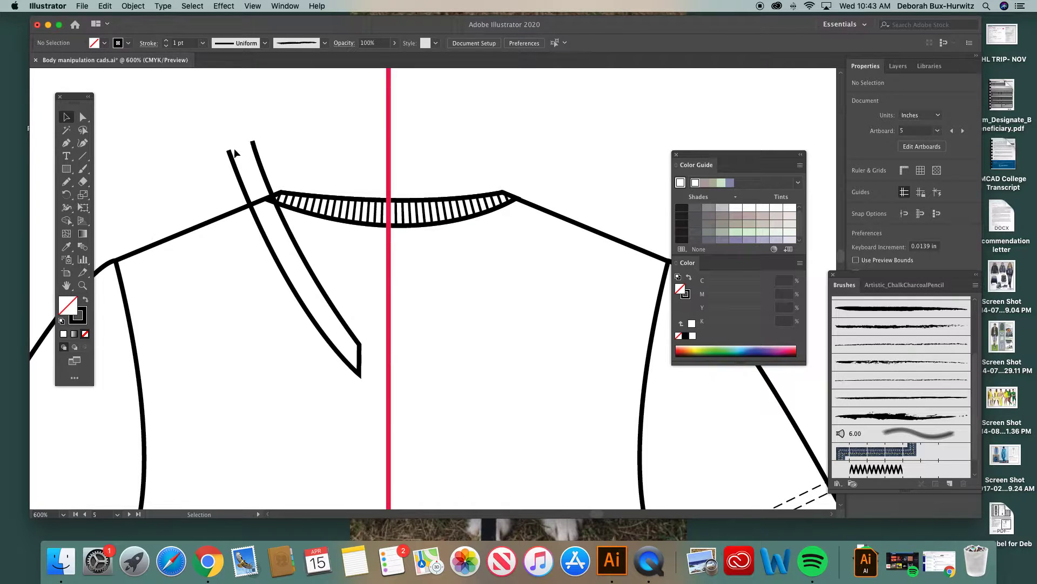
pyautogui.press('super+z')
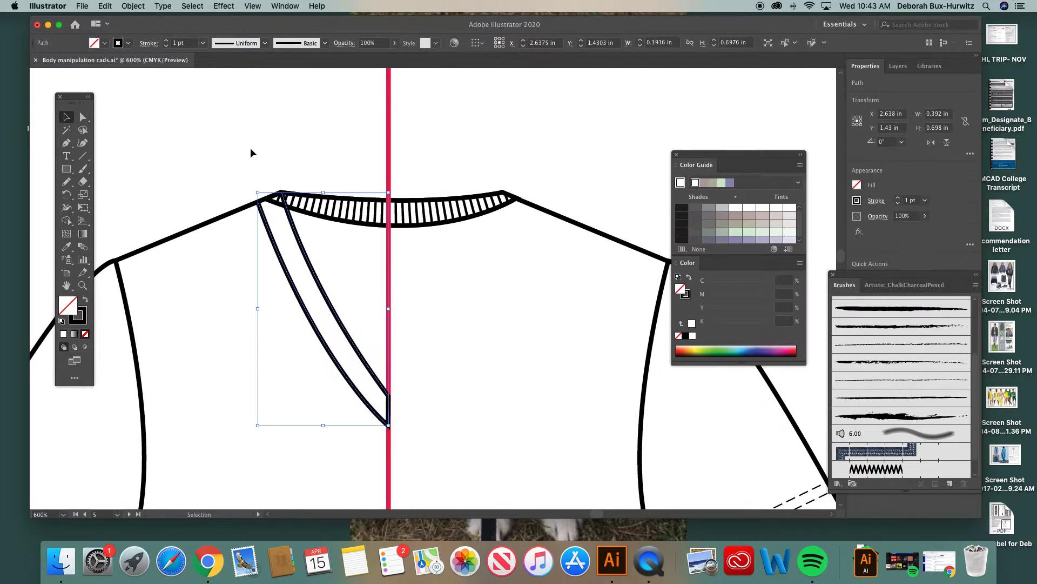
pyautogui.click(235, 157)
# Step: Close the half V-neck band's open shoulder end by joining its outer and inner edge anchors with a straight Pen segment, and deselect it
pyautogui.click(83, 117)
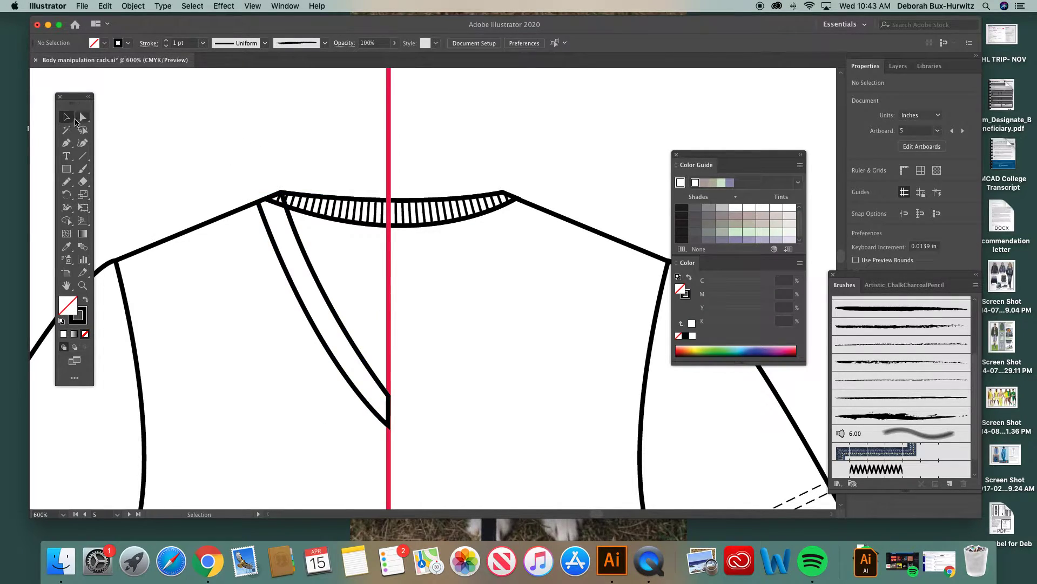
pyautogui.click(267, 227)
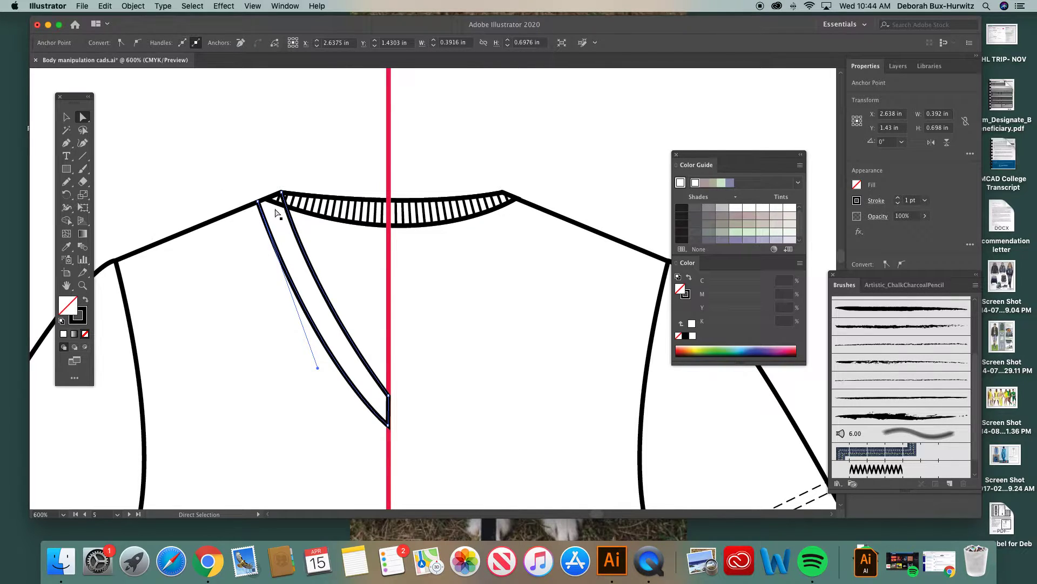
pyautogui.press('p')
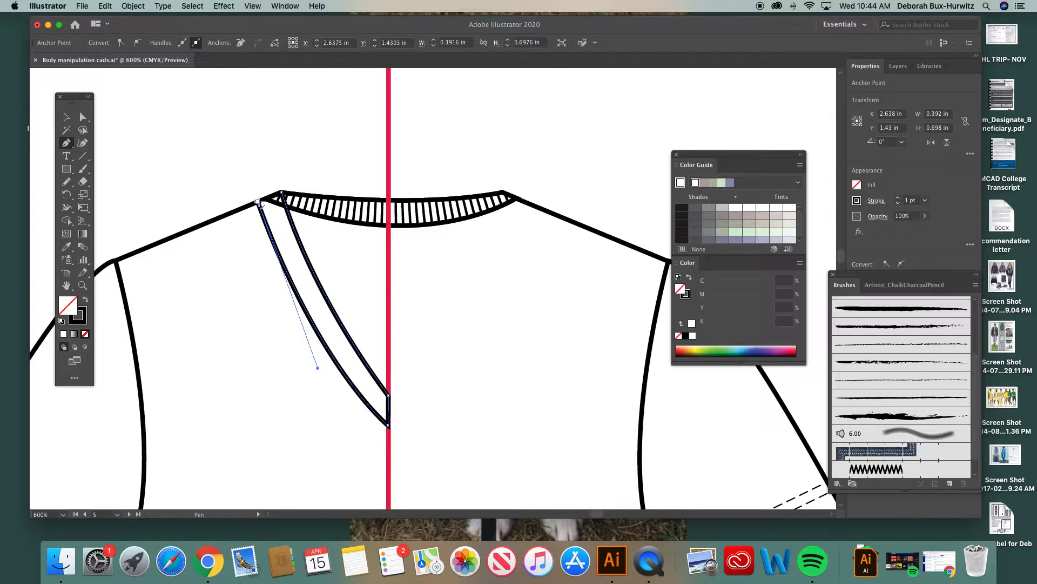
pyautogui.click(259, 203)
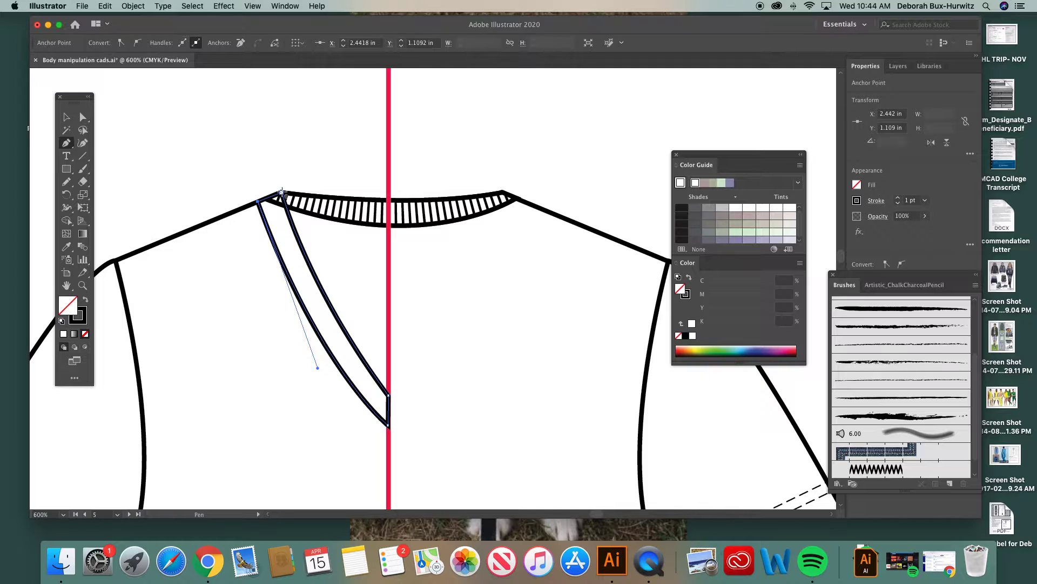
pyautogui.press('super+equal')
pyautogui.press('super+equal')
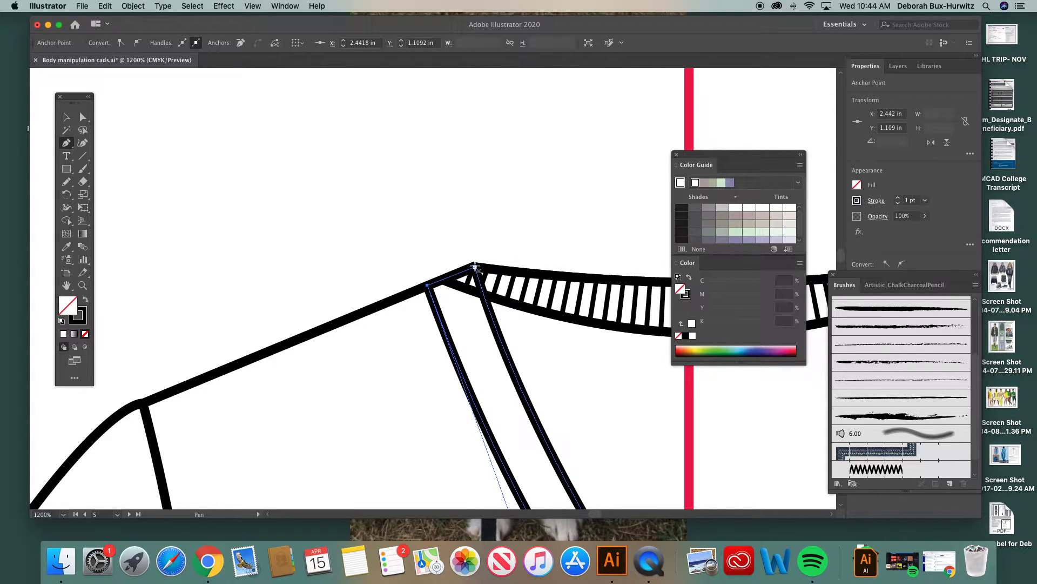
pyautogui.click(475, 267)
pyautogui.click(82, 117)
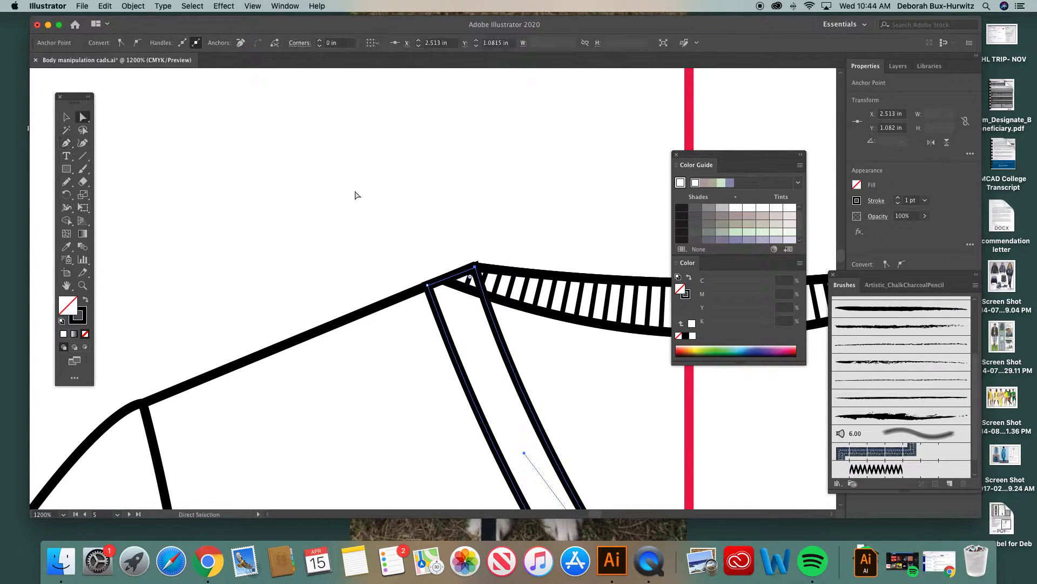
pyautogui.press('super+minus')
pyautogui.press('super+minus')
pyautogui.press('super+minus')
pyautogui.press('super+minus')
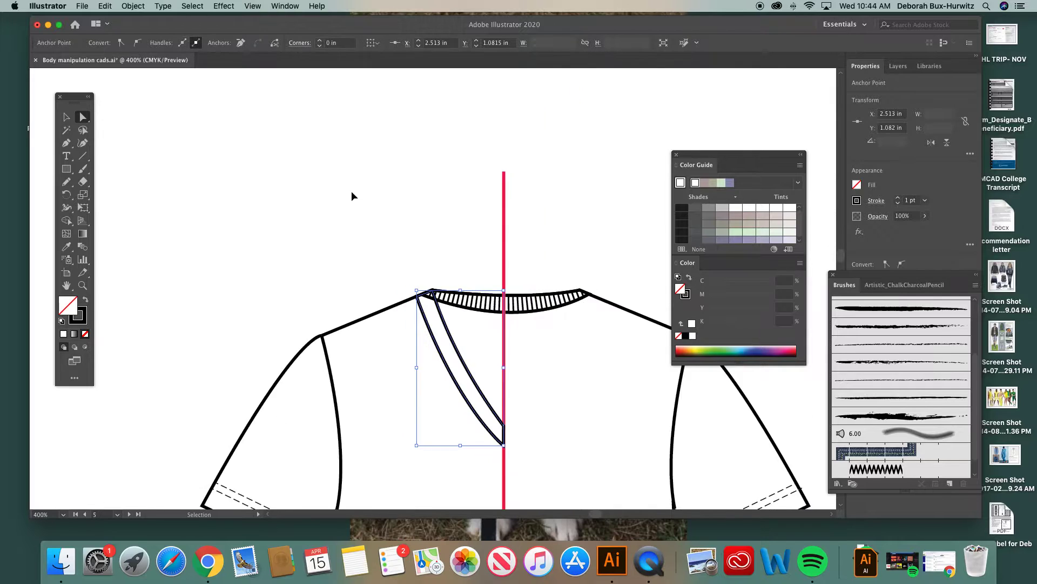
pyautogui.click(416, 261)
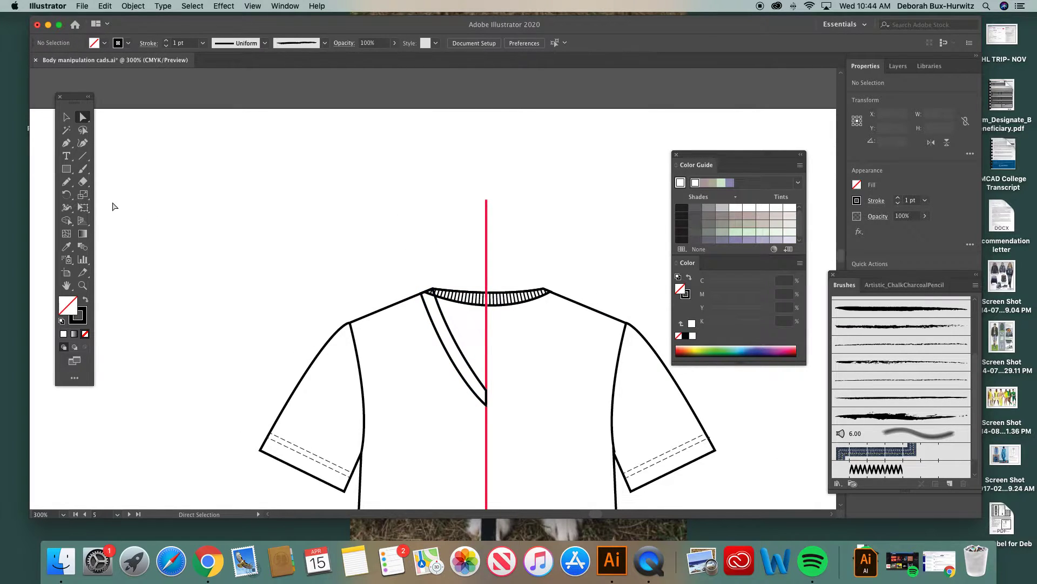
# Step: Move the closed half V-neck band off the tee onto the empty artboard area above its left-hand shoulder
pyautogui.click(67, 117)
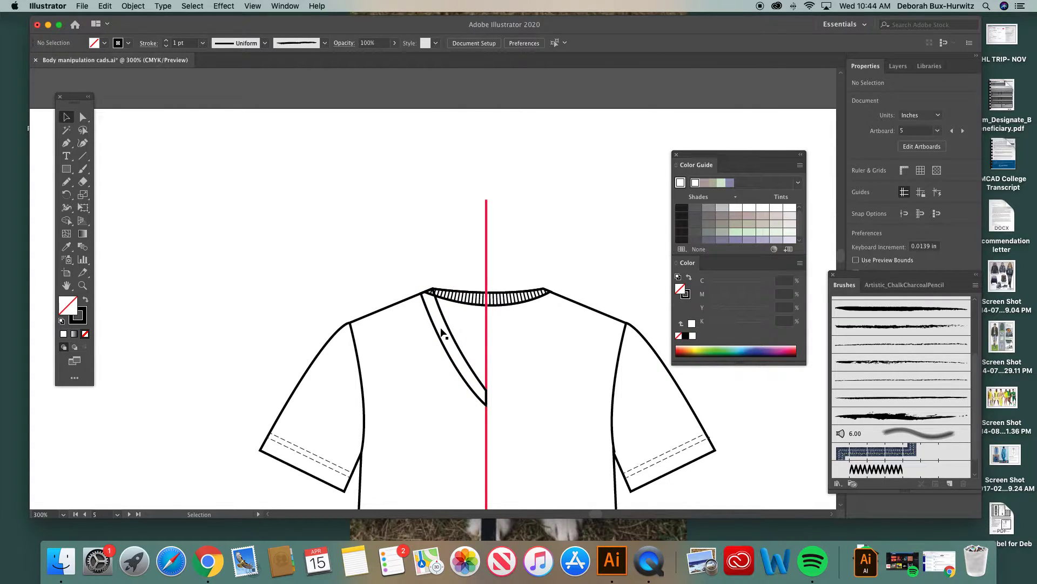
pyautogui.moveTo(446, 323); pyautogui.dragTo(348, 203)
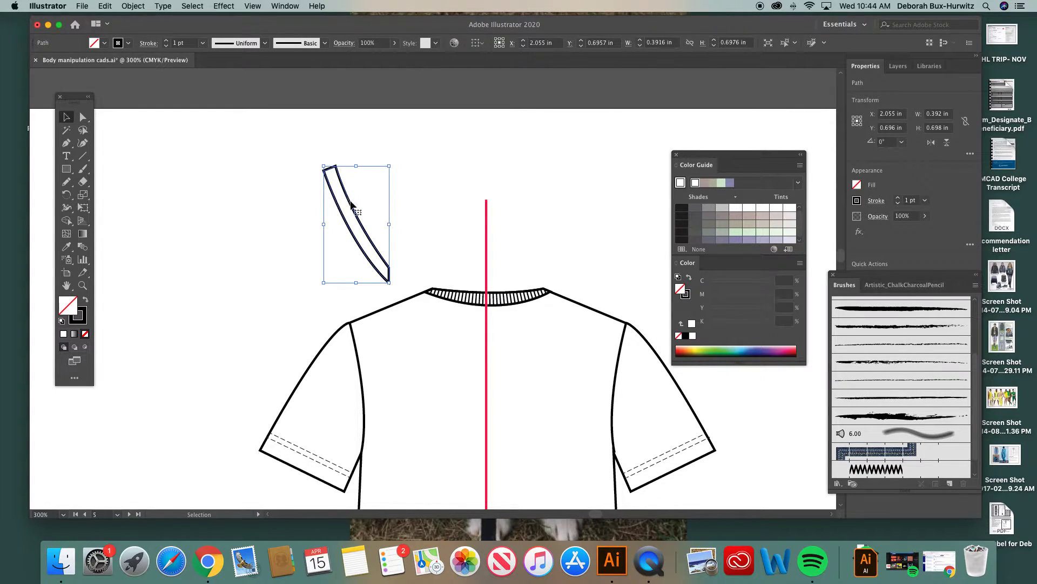
pyautogui.click(292, 204)
pyautogui.click(346, 197)
pyautogui.click(423, 197)
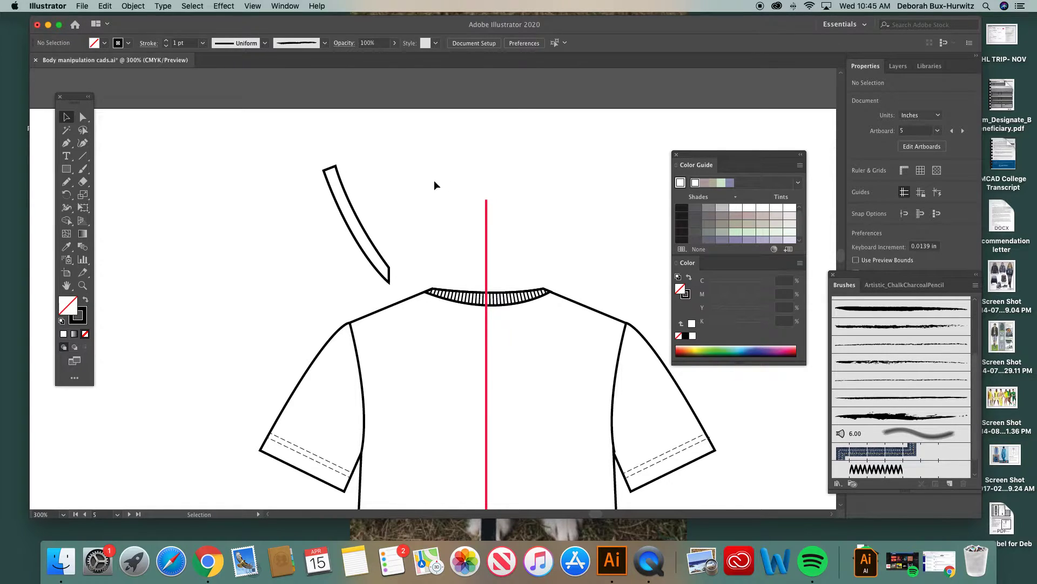
pyautogui.moveTo(351, 197); pyautogui.dragTo(289, 192)
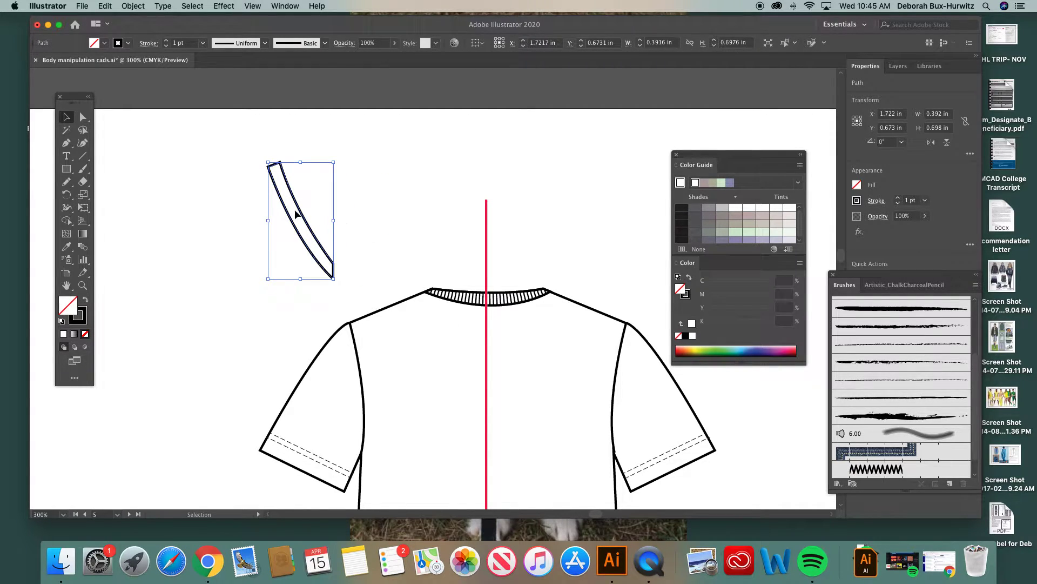
pyautogui.moveTo(293, 199); pyautogui.dragTo(287, 194)
# Step: Duplicate the half V-neck band and space the two bands apart above the tee's left-hand sleeve
pyautogui.press('a')
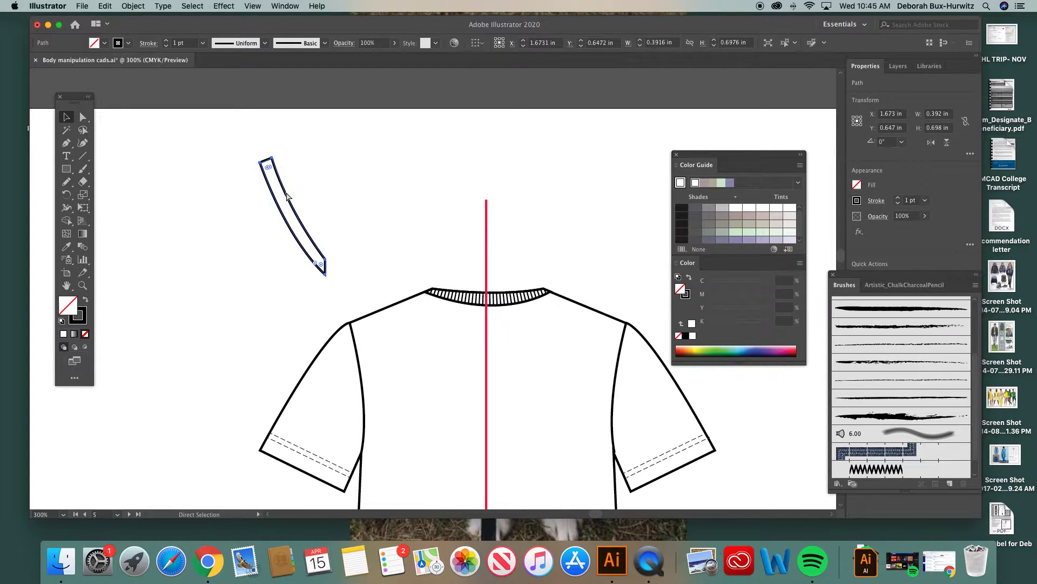
pyautogui.press('super+v')
pyautogui.moveTo(423, 253); pyautogui.dragTo(231, 223)
pyautogui.click(285, 180)
pyautogui.moveTo(284, 181); pyautogui.dragTo(308, 175)
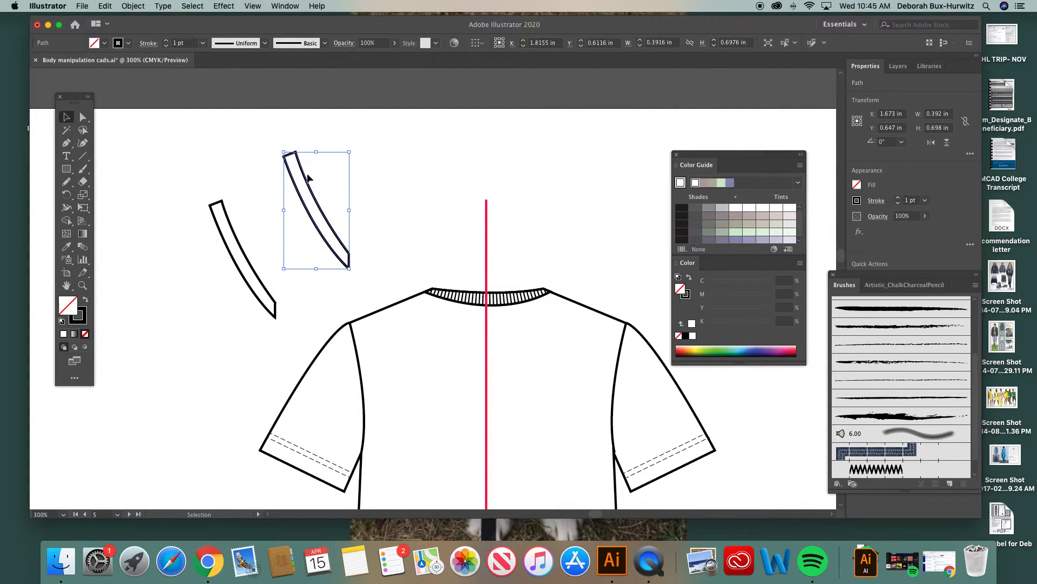
pyautogui.click(358, 139)
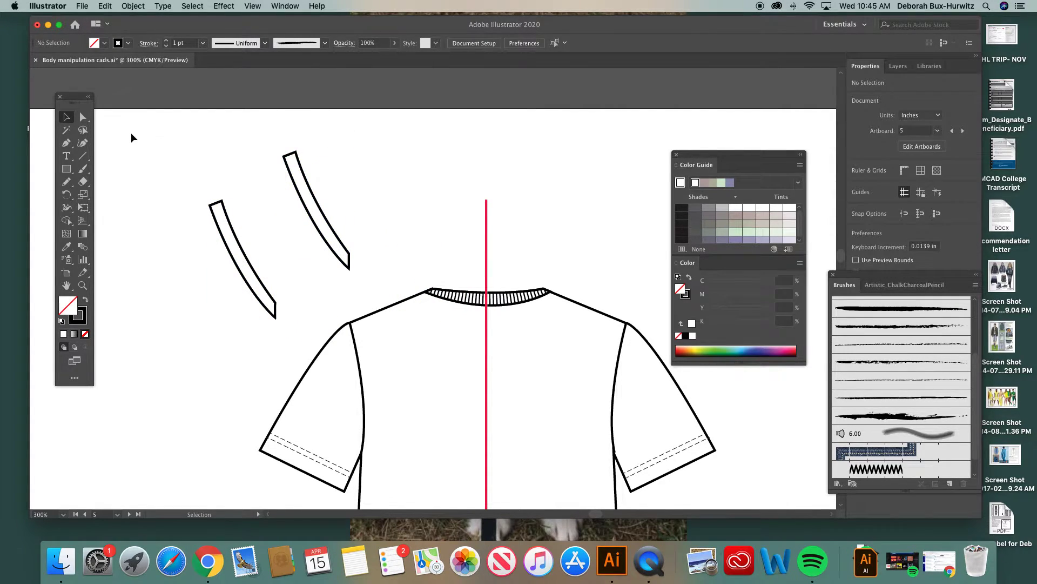
# Step: Pick the Pen tool, show the Stroke settings and place them clear of the two bands
pyautogui.click(66, 142)
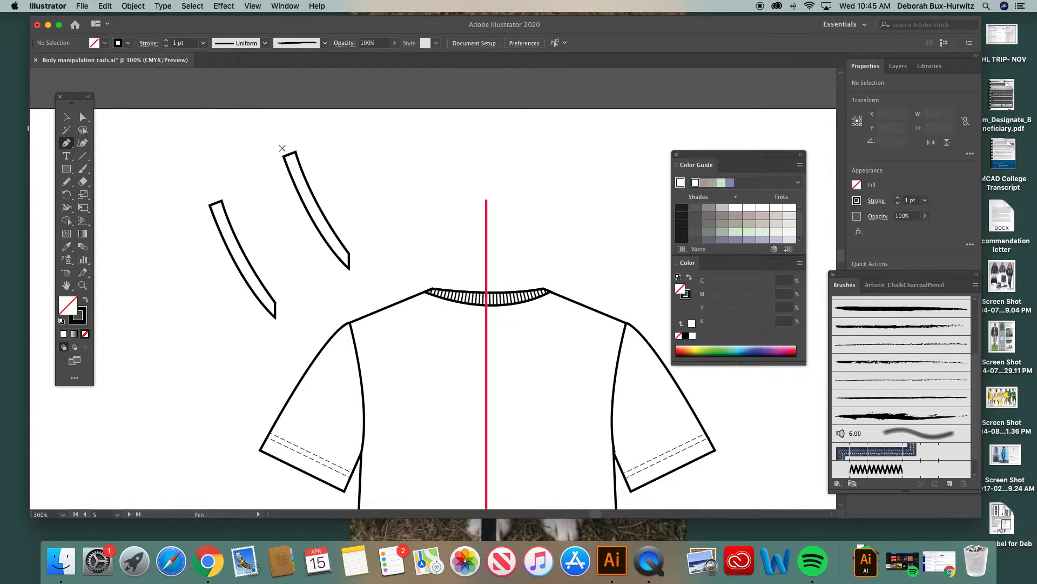
pyautogui.click(294, 7)
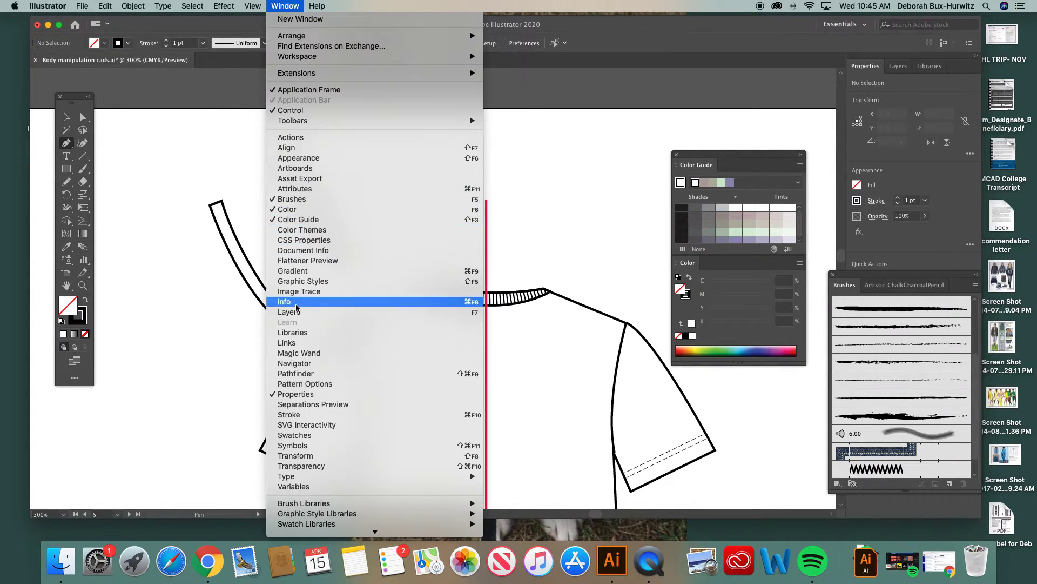
pyautogui.click(302, 415)
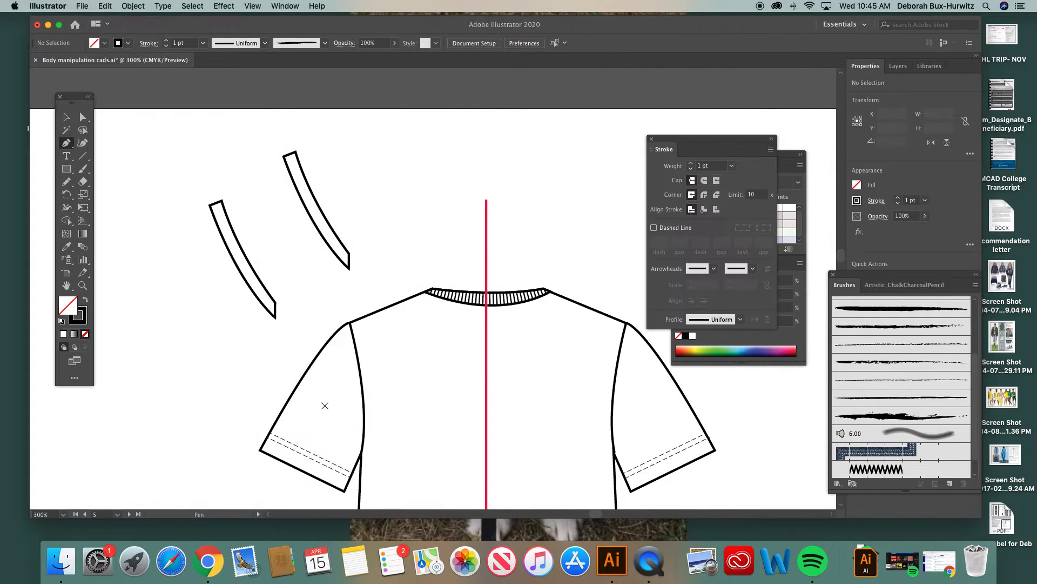
pyautogui.moveTo(686, 141); pyautogui.dragTo(617, 142)
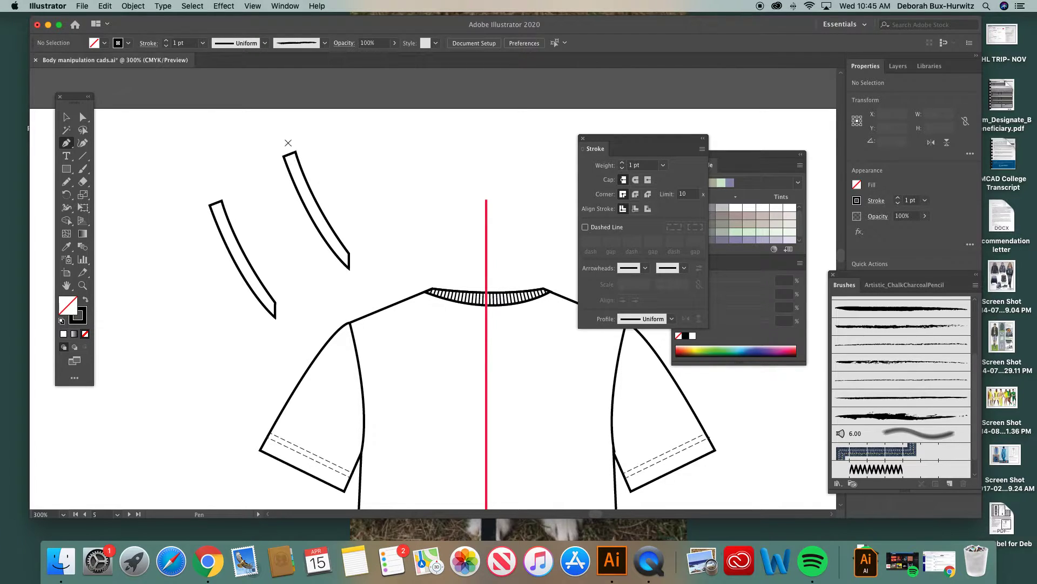
# Step: Draw a curved open path along the middle of the upper band, extending slightly past both ends, and deselect it
pyautogui.click(285, 142)
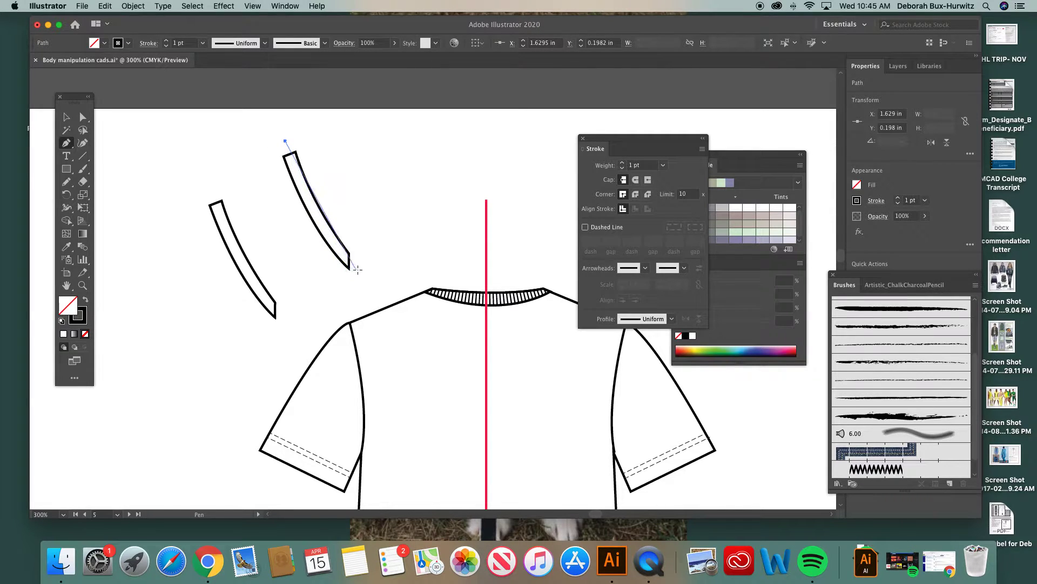
pyautogui.moveTo(358, 269); pyautogui.dragTo(407, 310)
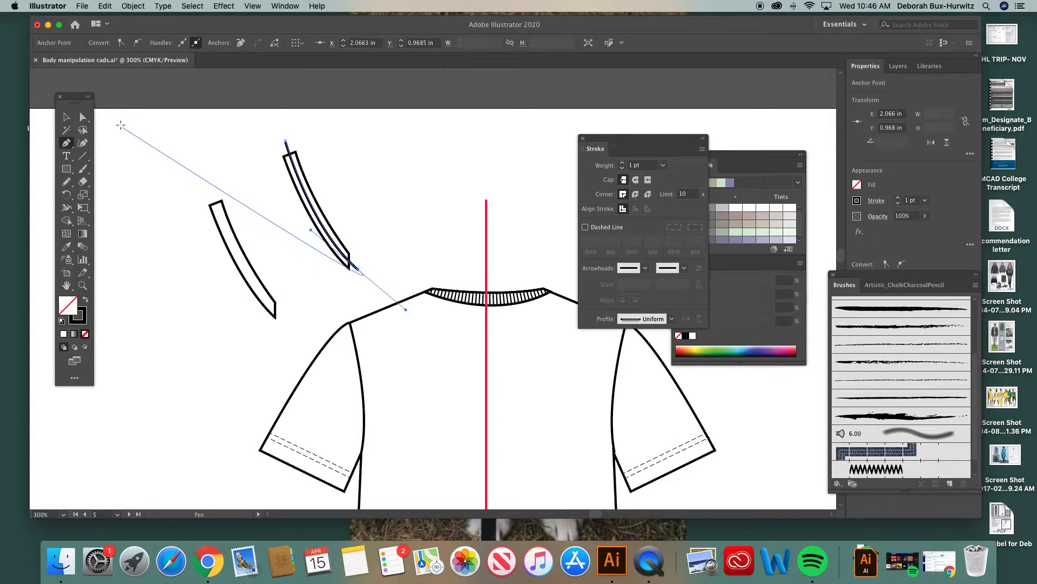
pyautogui.click(82, 118)
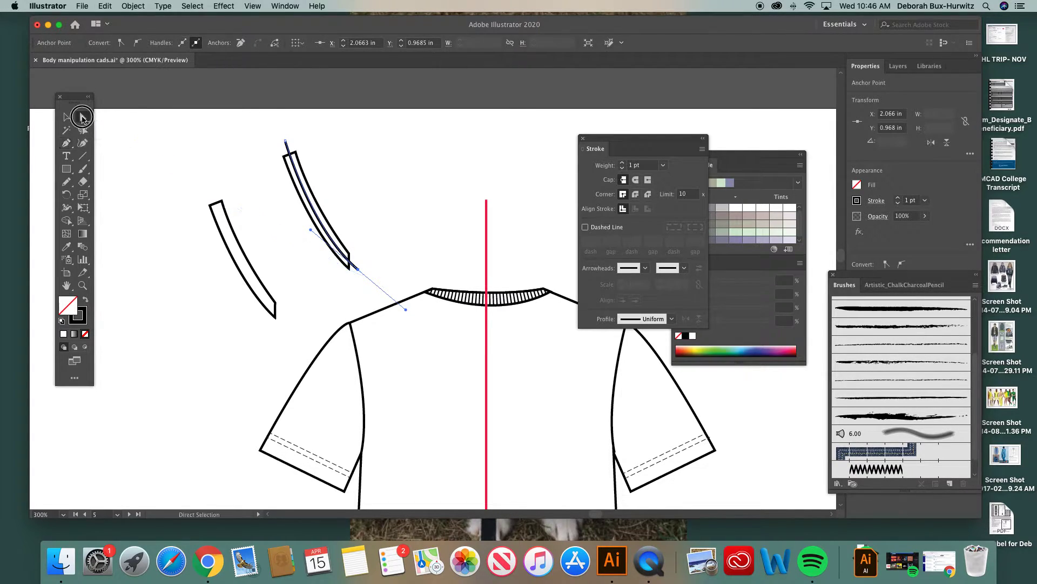
pyautogui.click(354, 184)
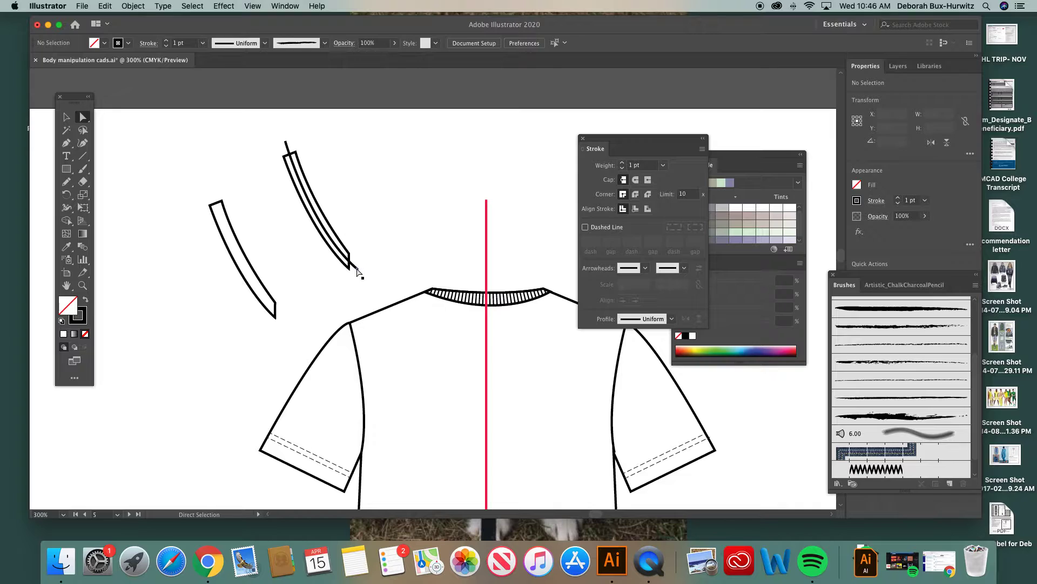
# Step: Select the curved path running through the upper band and shift the Stroke settings off the Color Guide
pyautogui.click(67, 117)
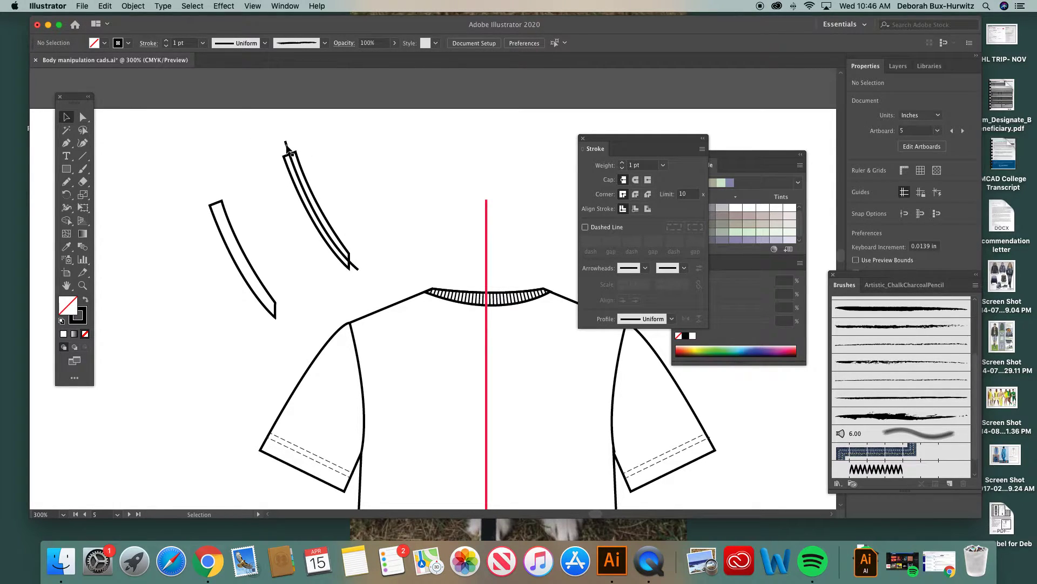
pyautogui.click(287, 144)
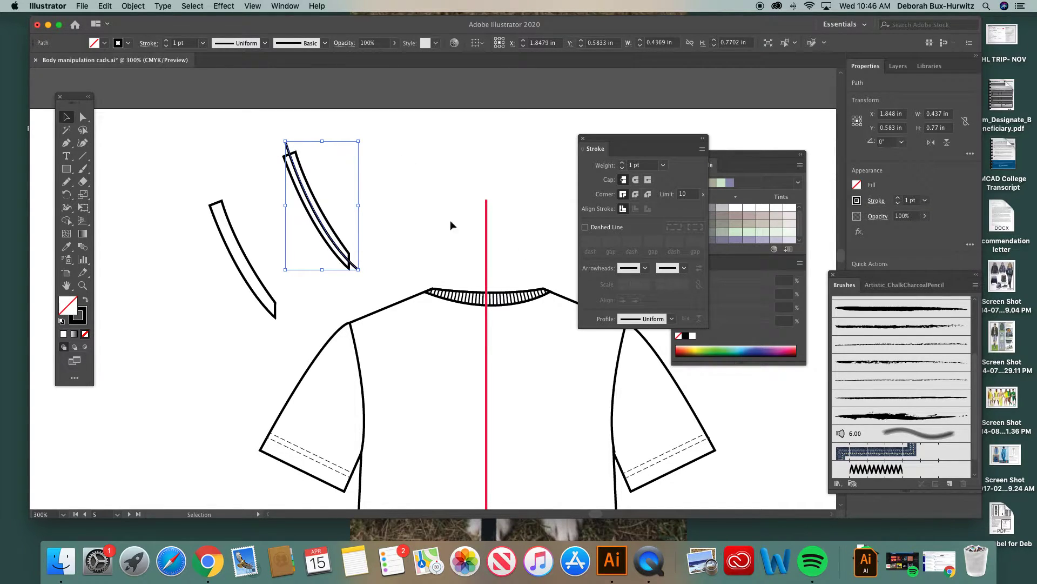
pyautogui.click(335, 169)
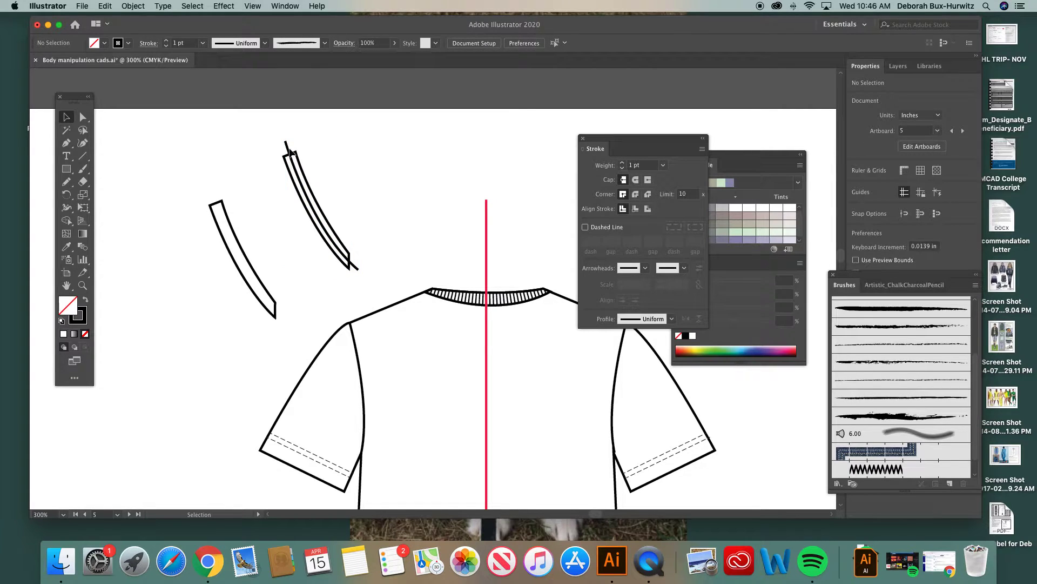
pyautogui.click(287, 144)
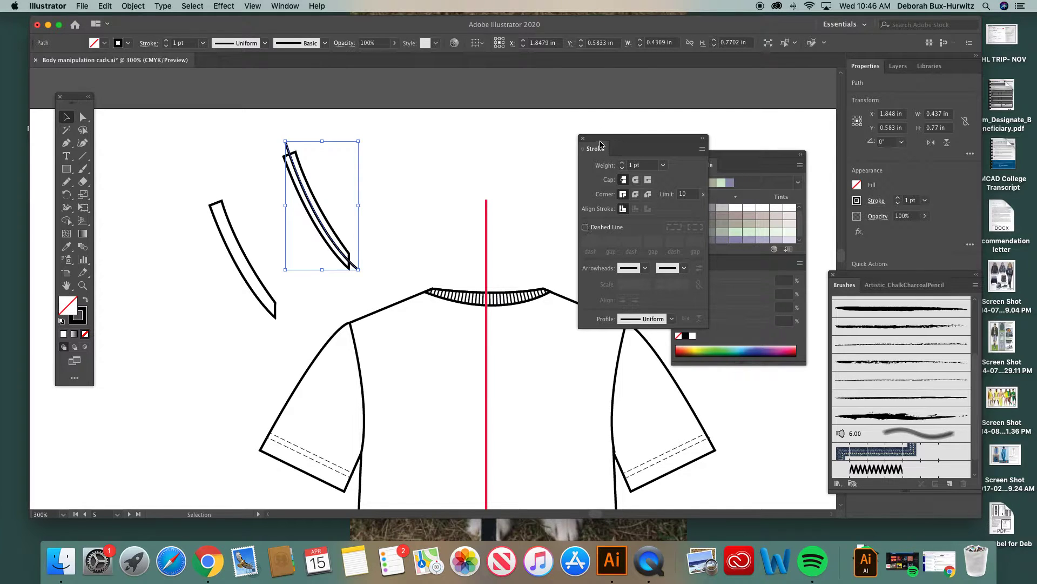
pyautogui.click(285, 6)
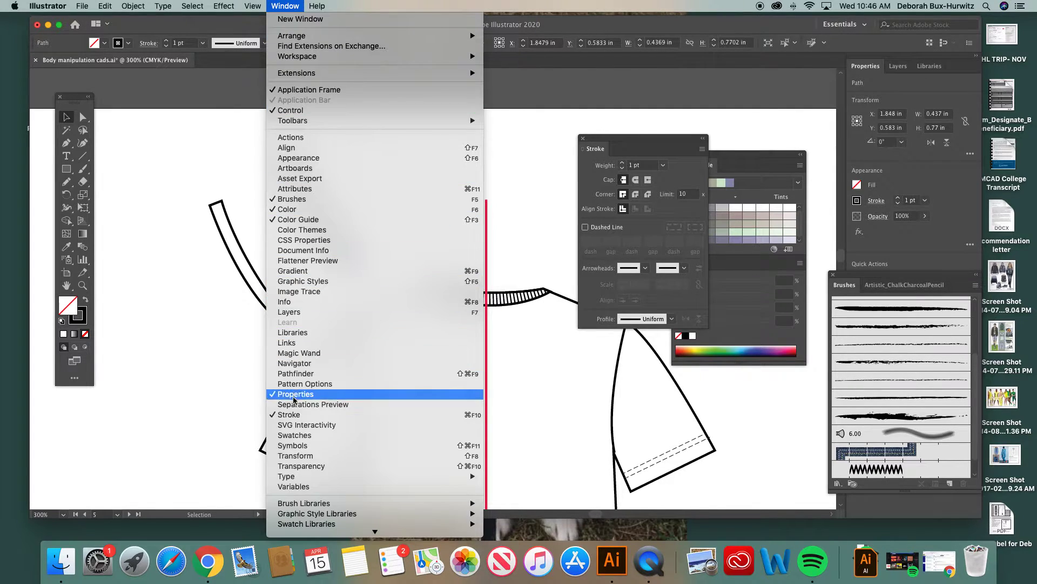
pyautogui.moveTo(285, 79)
pyautogui.click(285, 6)
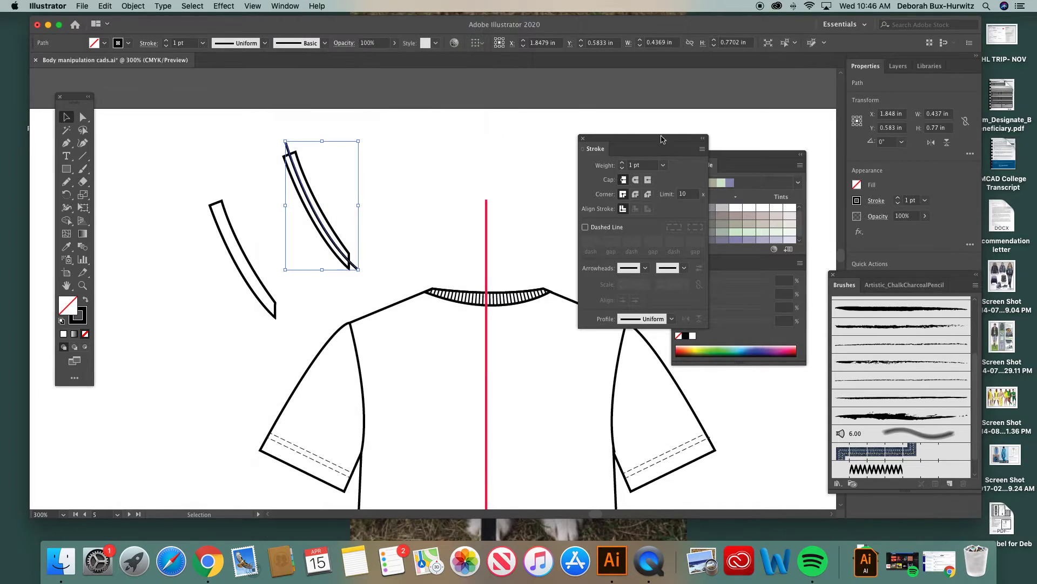
pyautogui.moveTo(621, 138); pyautogui.dragTo(588, 139)
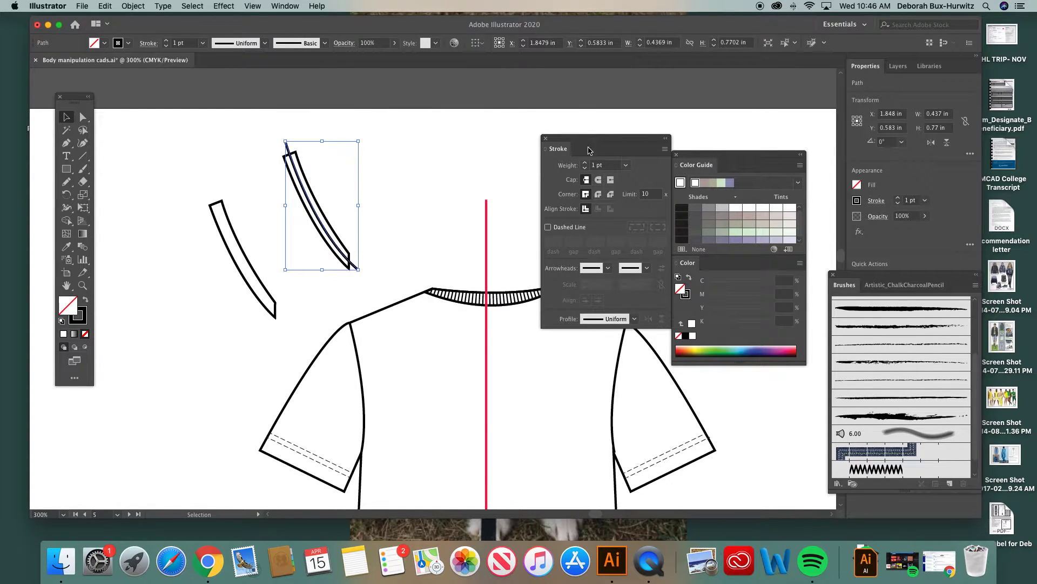
# Step: Turn the curved path into a dashed line with a 0.5 pt dash and a 1 pt gap
pyautogui.click(547, 227)
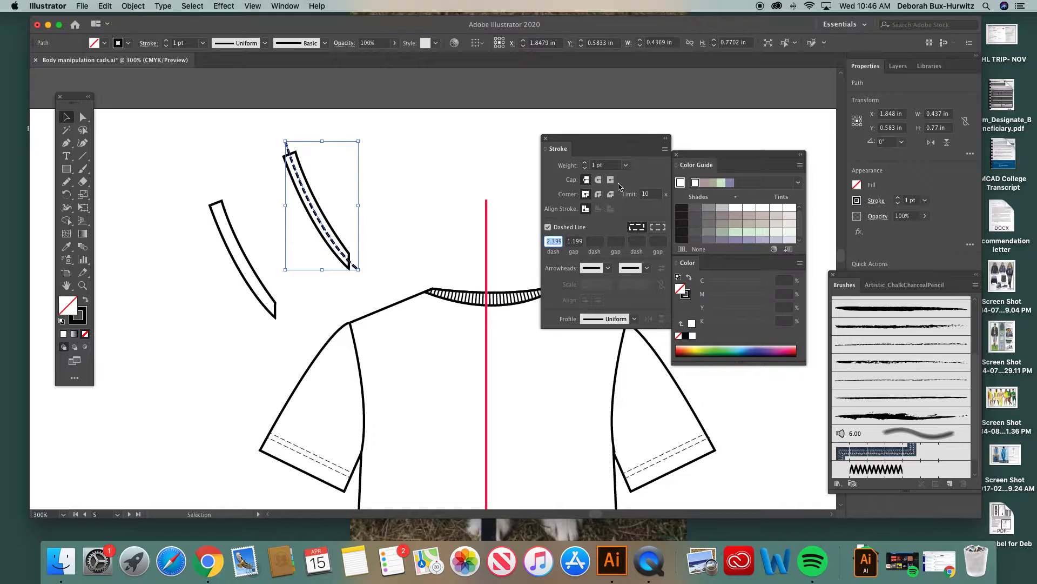
pyautogui.click(548, 240)
pyautogui.moveTo(548, 240); pyautogui.dragTo(566, 242)
pyautogui.write('0.5PT')
pyautogui.moveTo(567, 241); pyautogui.dragTo(590, 242)
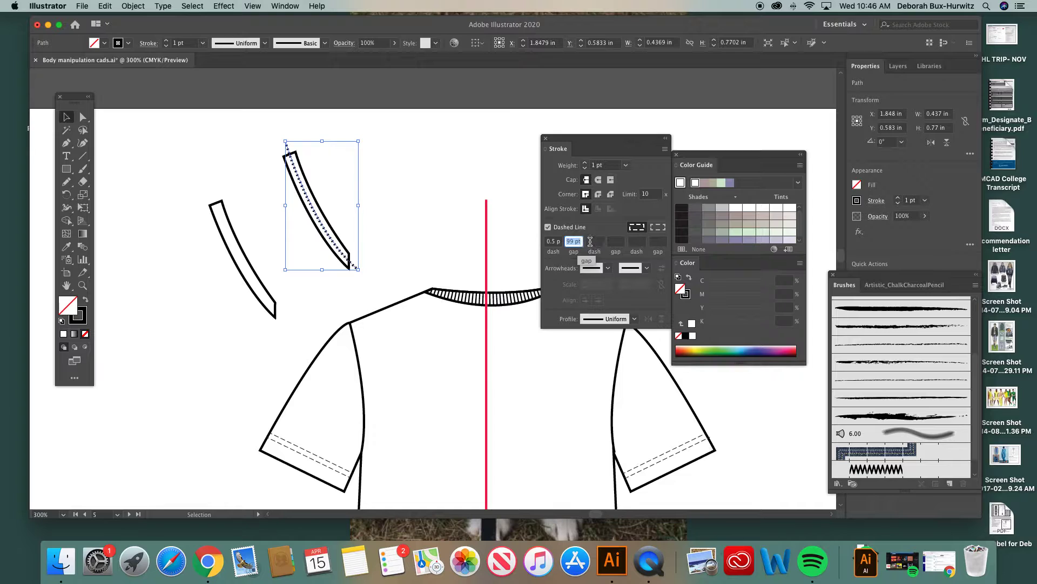
pyautogui.write('1PT')
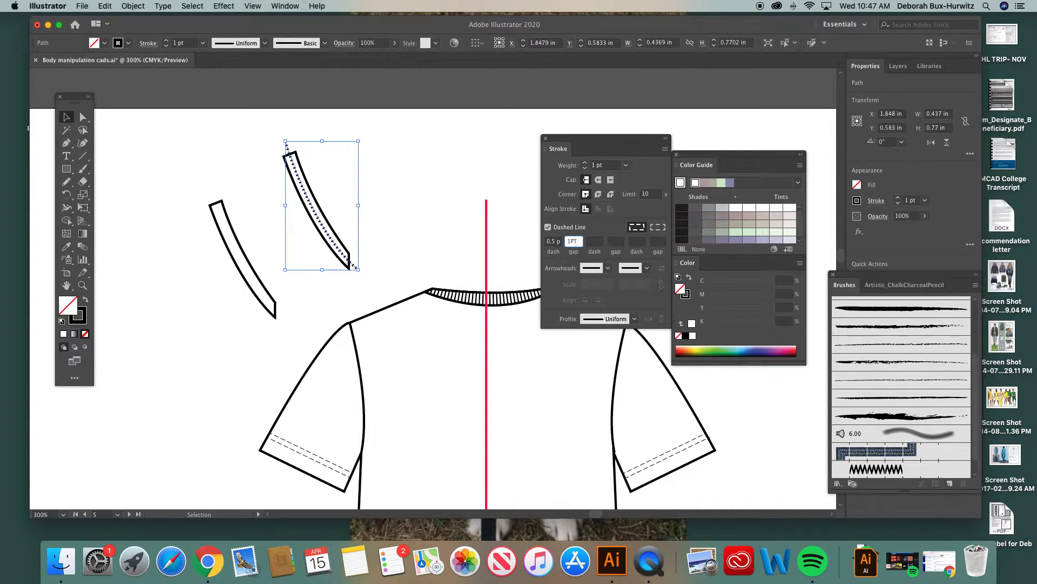
pyautogui.click(599, 241)
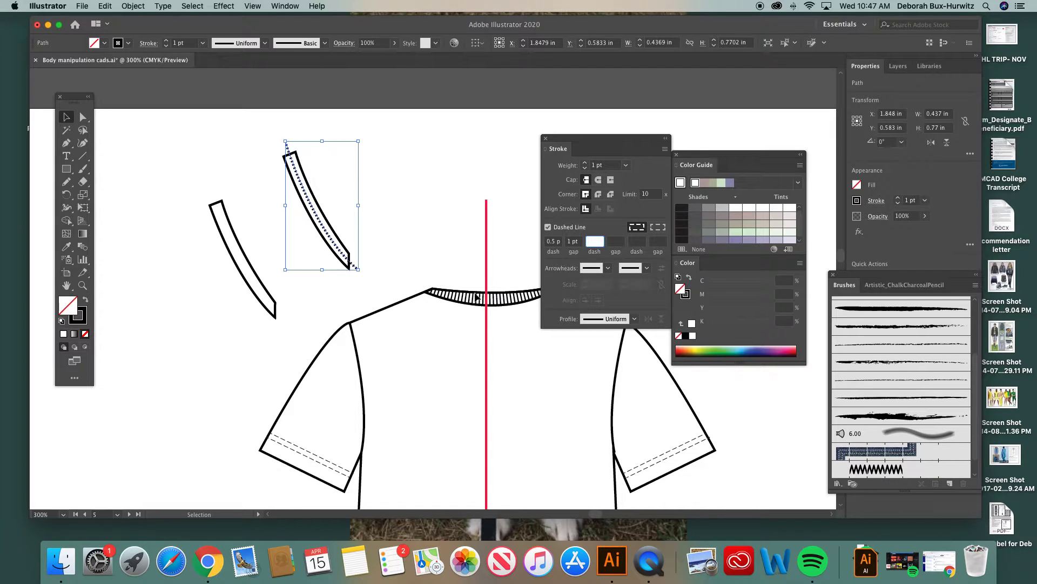
# Step: Set the dashed path's stroke weight to 18 pt and deselect it
pyautogui.click(626, 166)
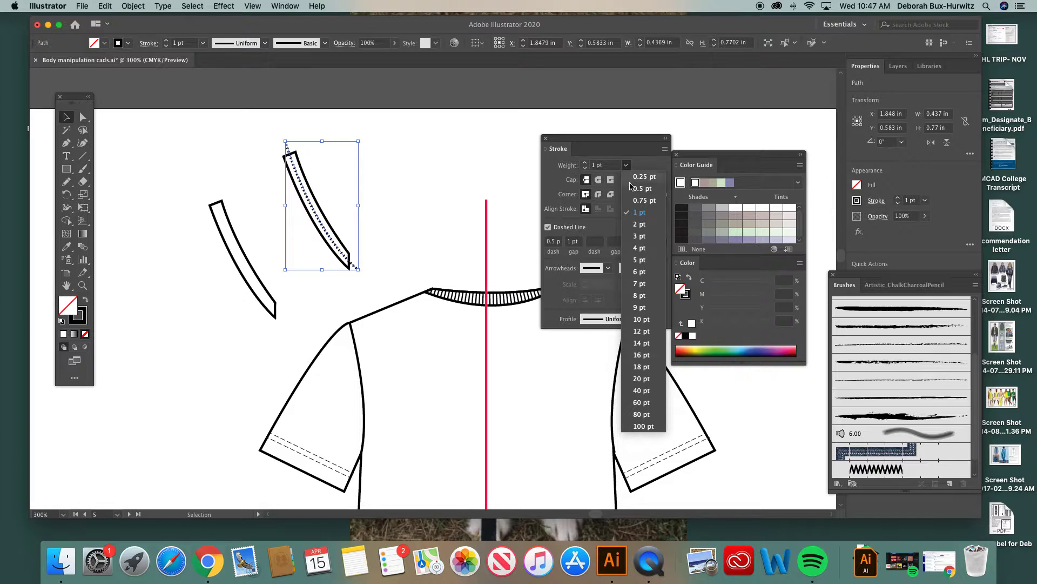
pyautogui.click(643, 367)
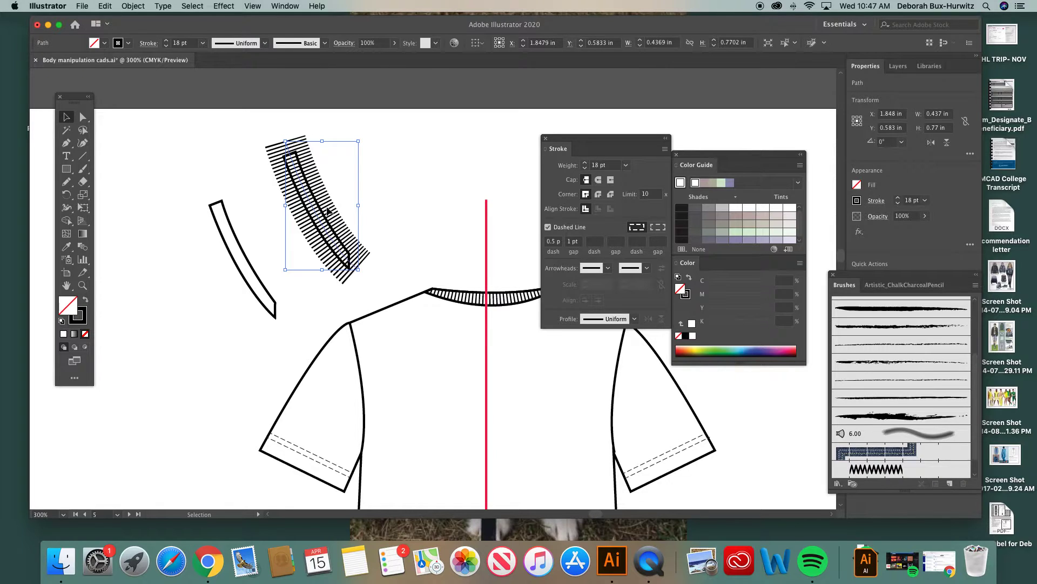
pyautogui.click(380, 193)
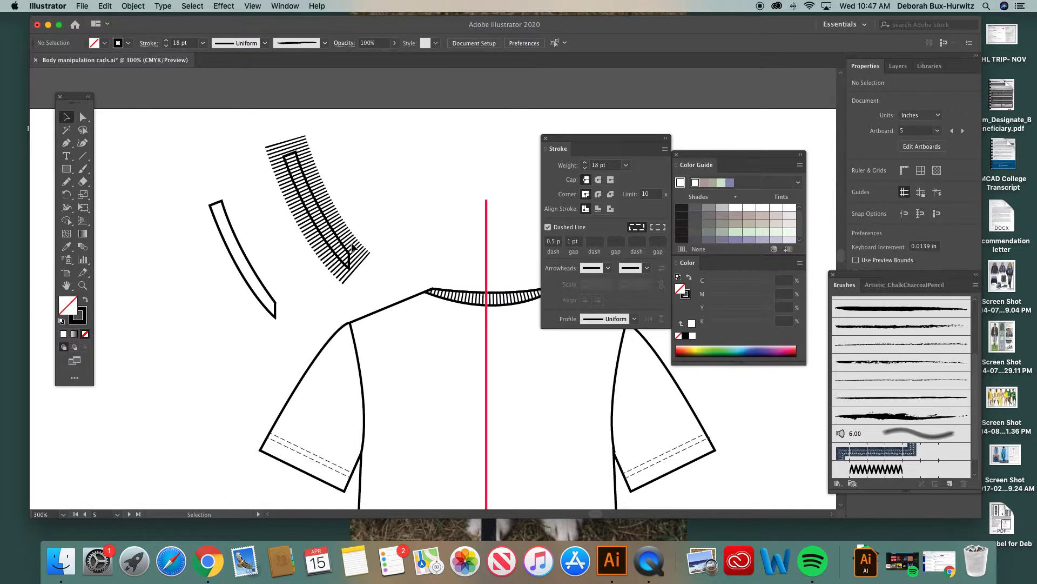
# Step: Select the band outline under the dashed rib lines, bring it to the front of the stacking order and deselect it
pyautogui.click(303, 169)
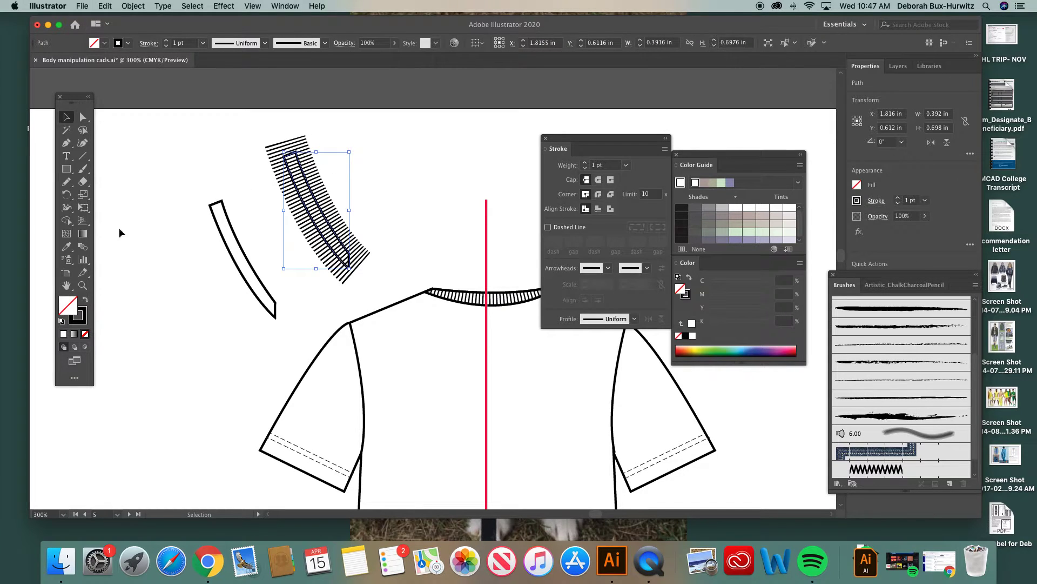
pyautogui.click(82, 285)
pyautogui.moveTo(217, 127); pyautogui.dragTo(473, 359)
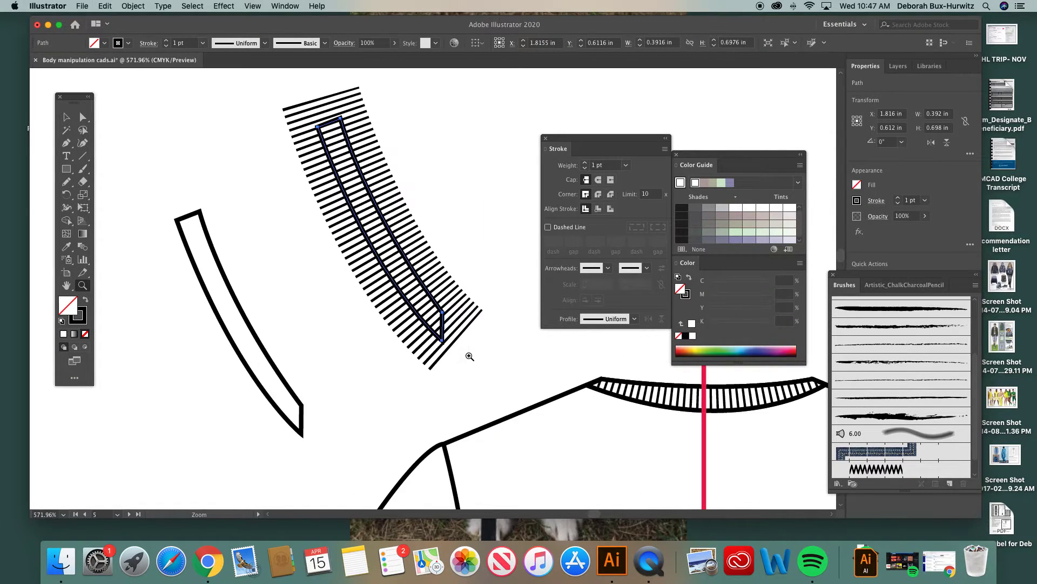
pyautogui.click(66, 117)
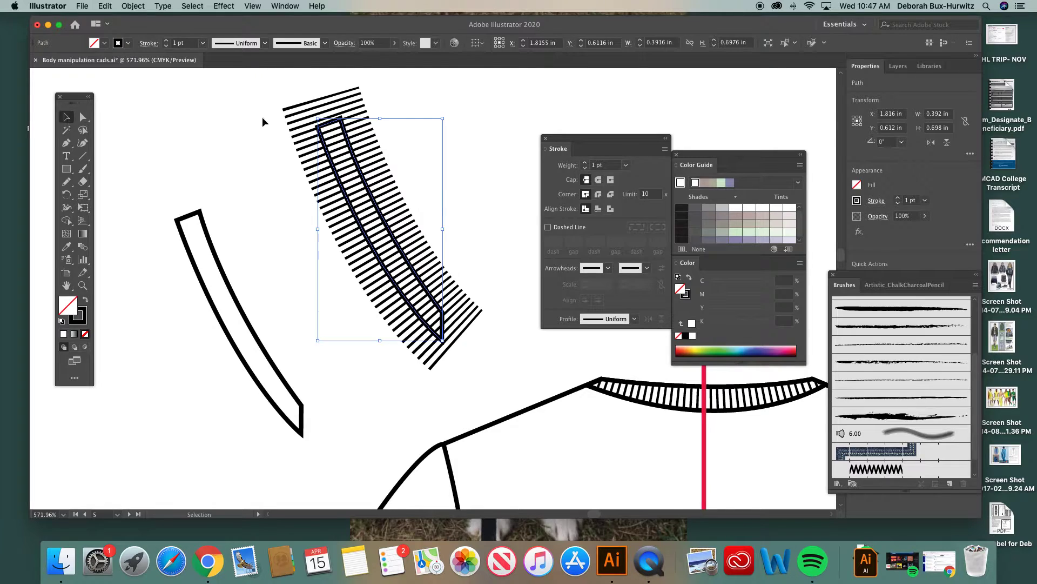
pyautogui.click(277, 118)
pyautogui.click(337, 121)
pyautogui.hscroll(3, 372, 160)
pyautogui.click(382, 153)
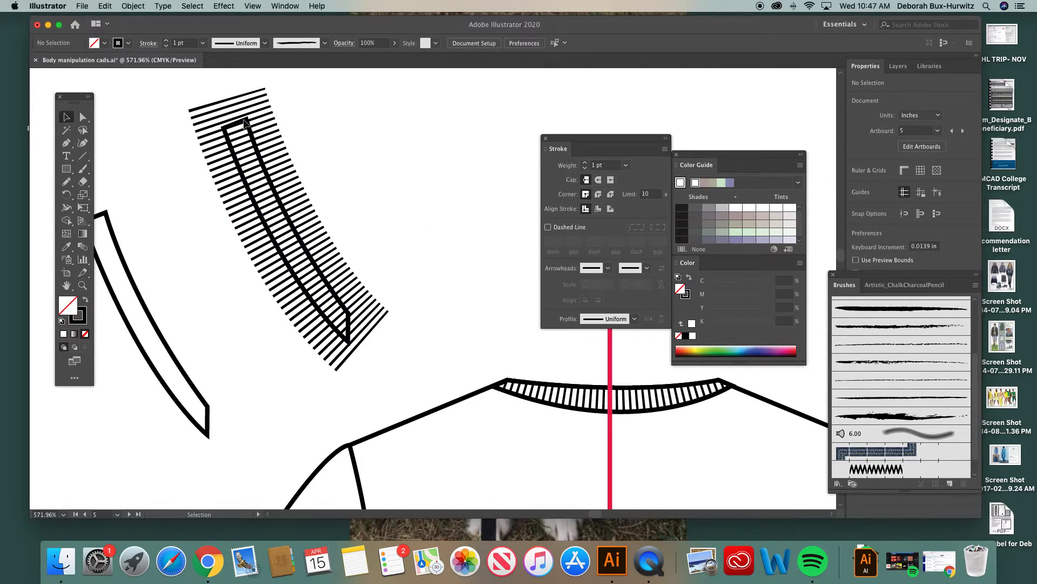
pyautogui.click(249, 125)
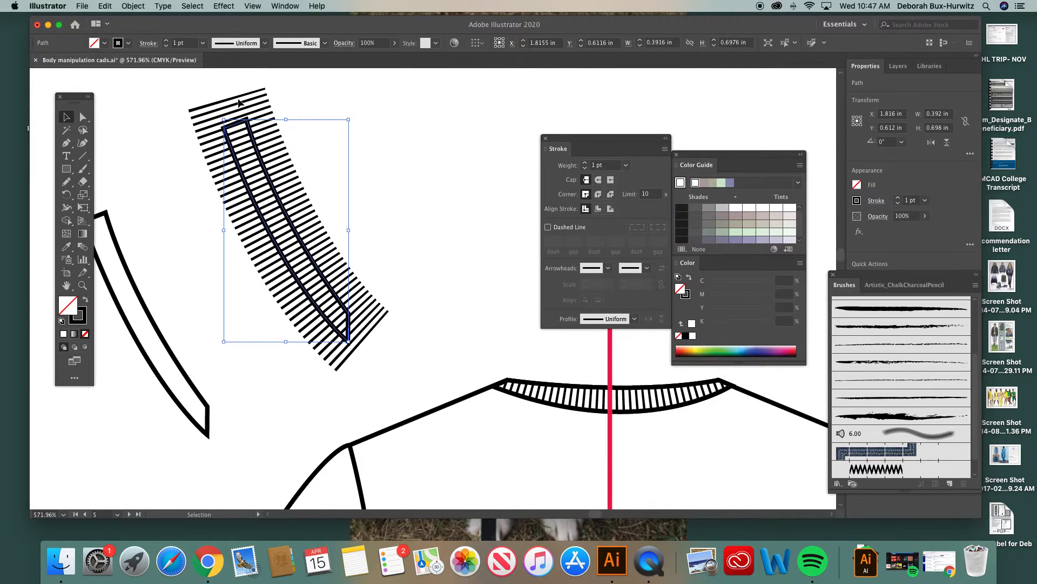
pyautogui.click(132, 5)
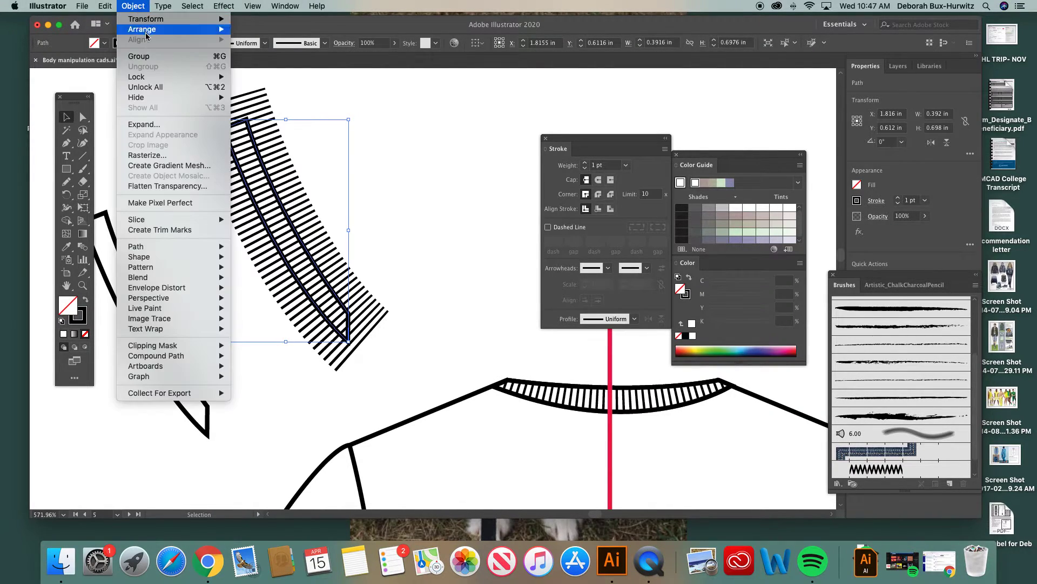
pyautogui.moveTo(144, 29)
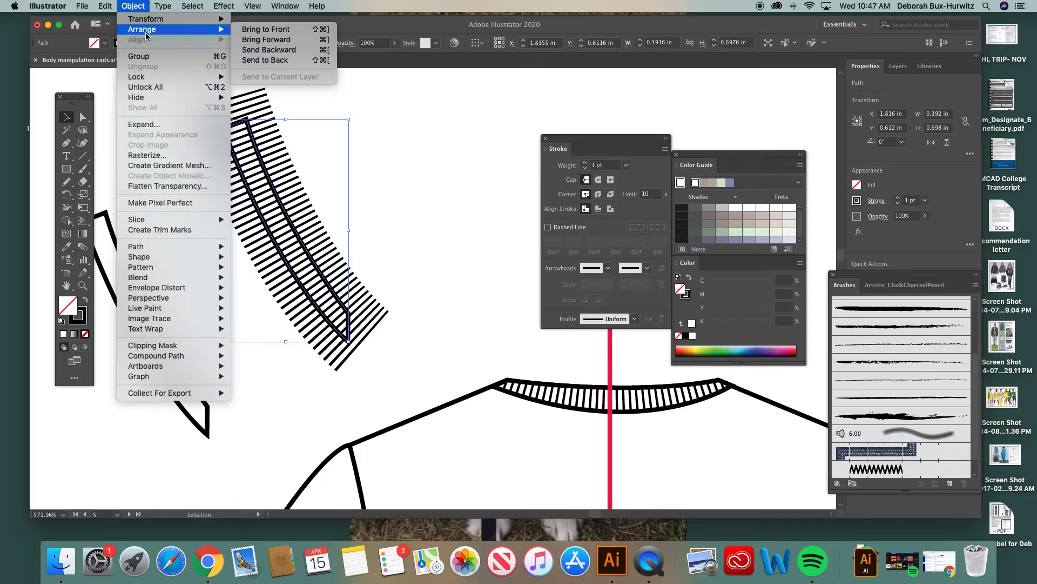
pyautogui.click(260, 31)
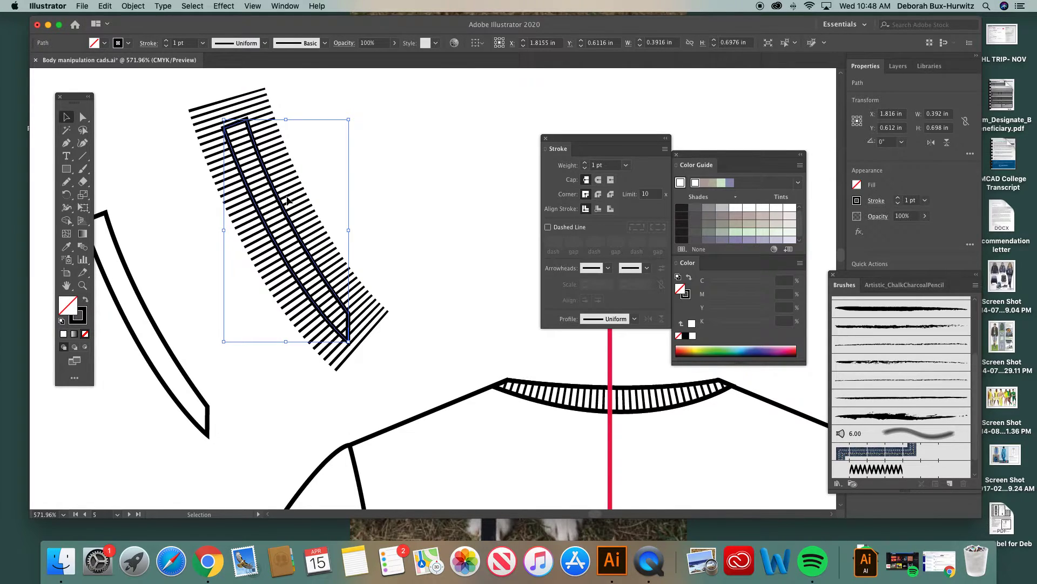
pyautogui.click(316, 153)
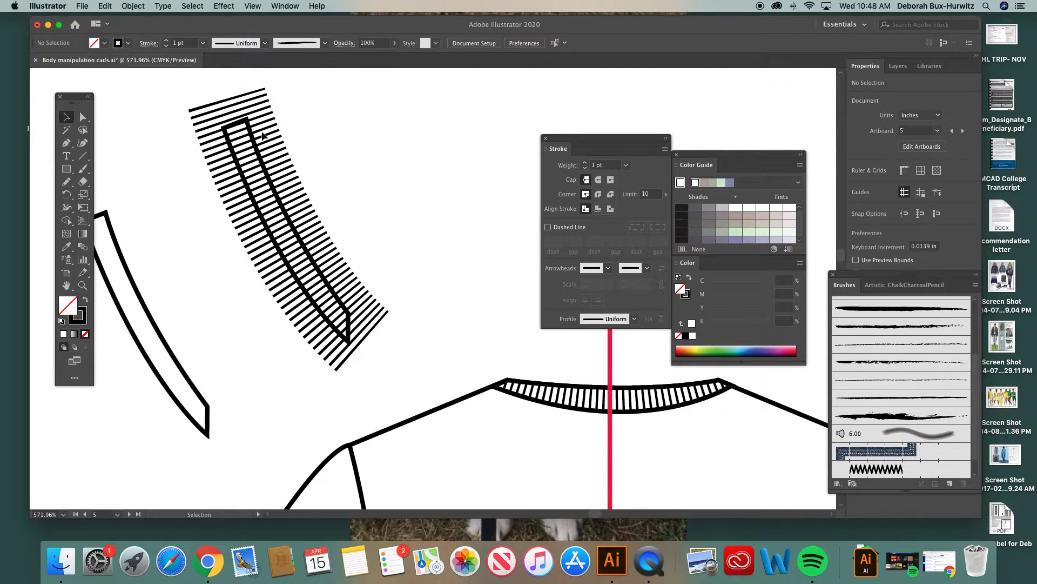
# Step: Select the band outline together with the dashed path and make a clipping mask from them
pyautogui.click(249, 127)
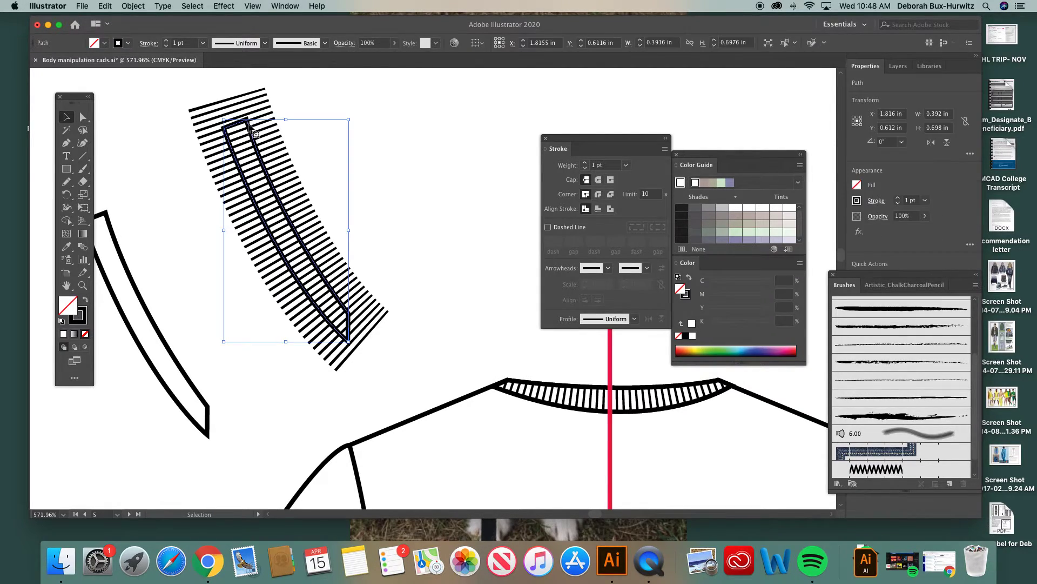
pyautogui.click(295, 100)
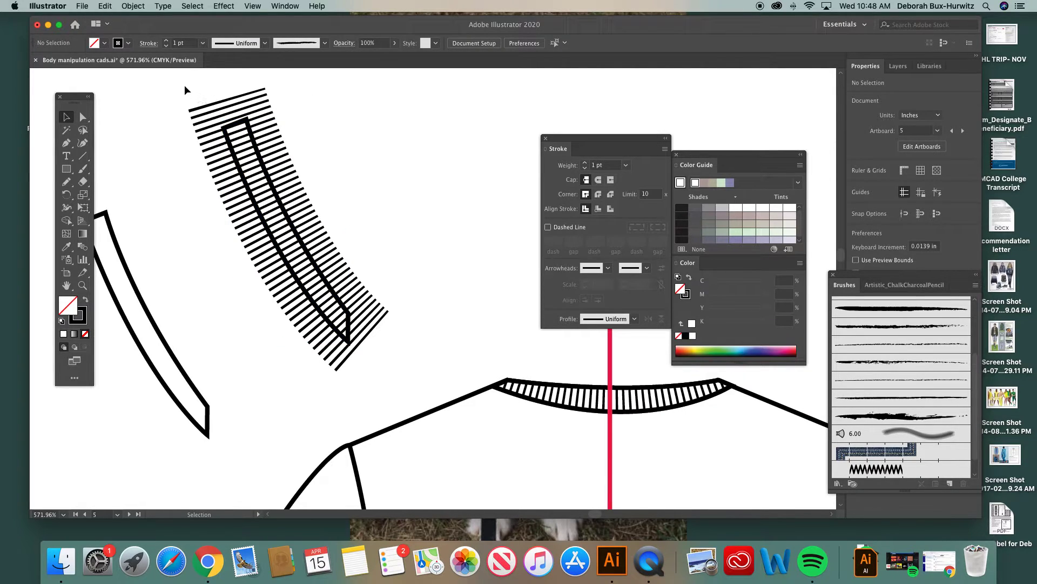
pyautogui.moveTo(200, 85); pyautogui.dragTo(324, 296)
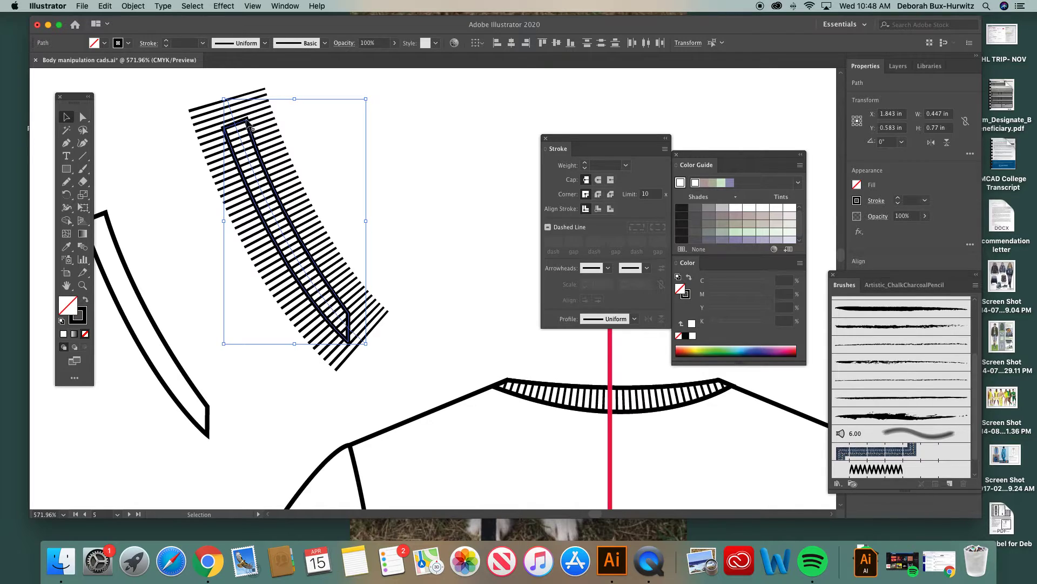
pyautogui.click(134, 6)
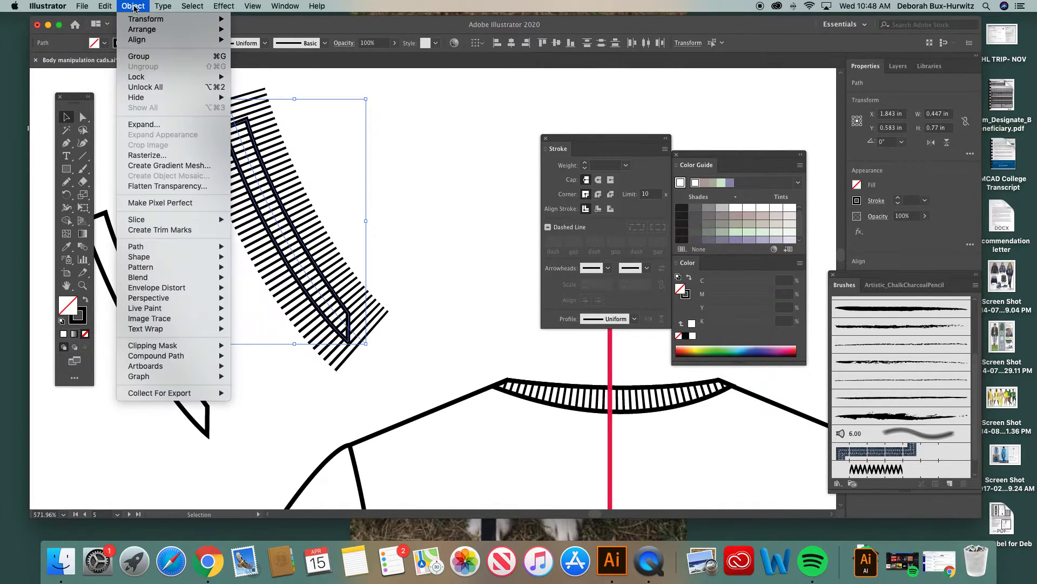
pyautogui.moveTo(179, 347)
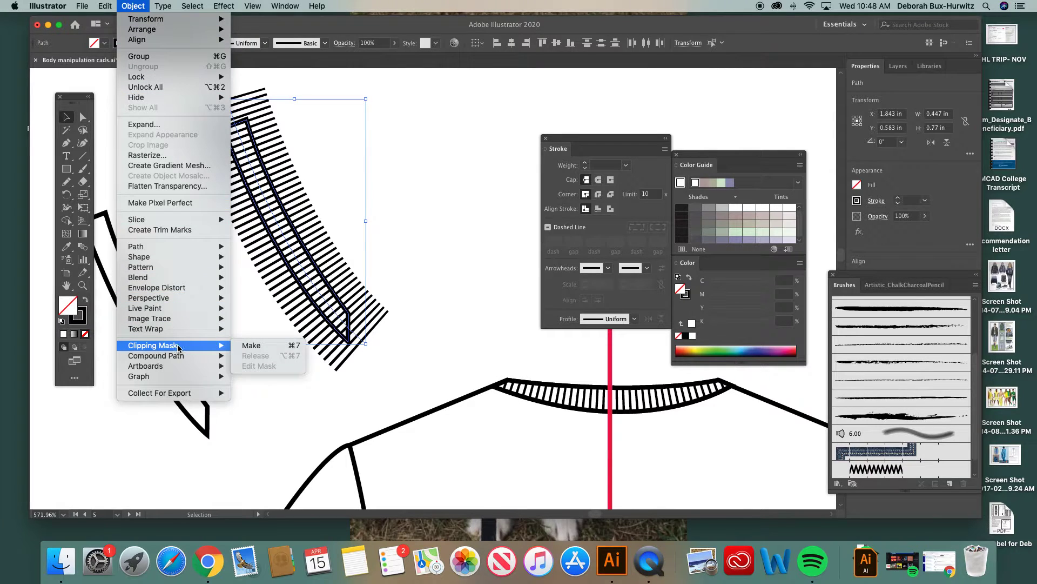
pyautogui.click(253, 345)
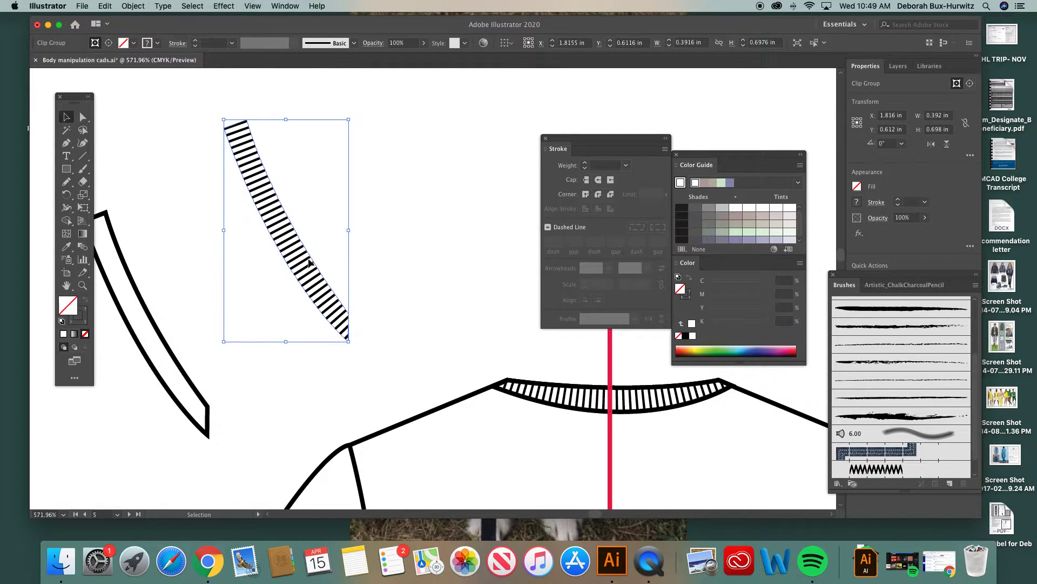
# Step: Move the clipped rib texture slightly up and to the left above the tee, then deselect it
pyautogui.scroll(-1, 292, 241)
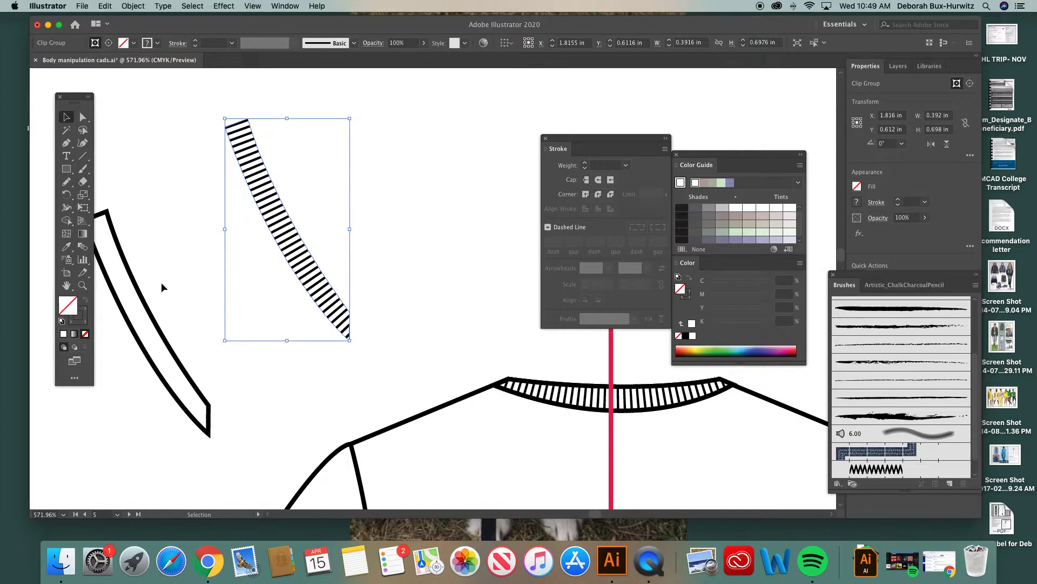
pyautogui.hscroll(-3, 161, 282)
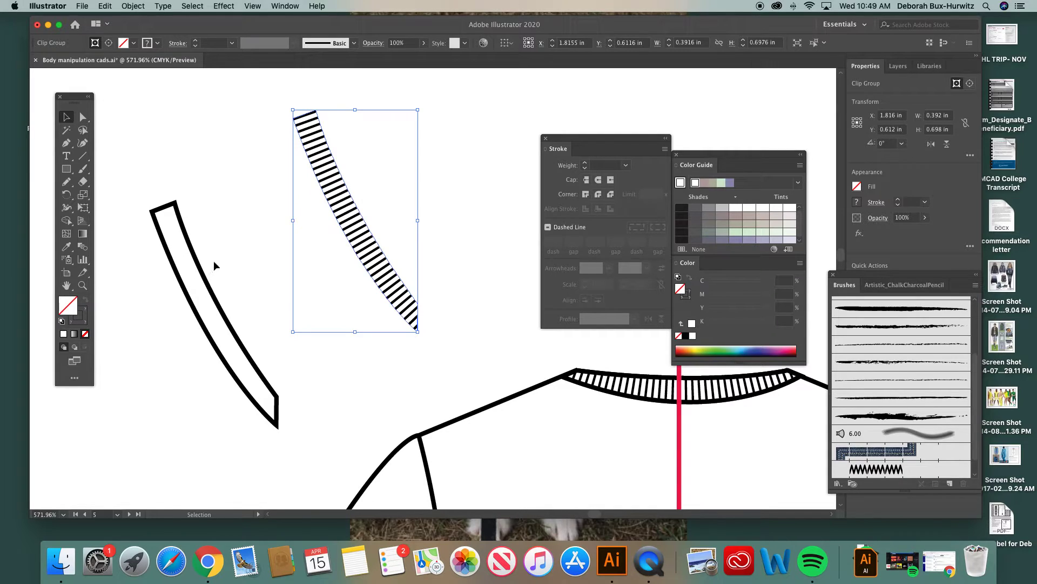
pyautogui.hscroll(4, 278, 242)
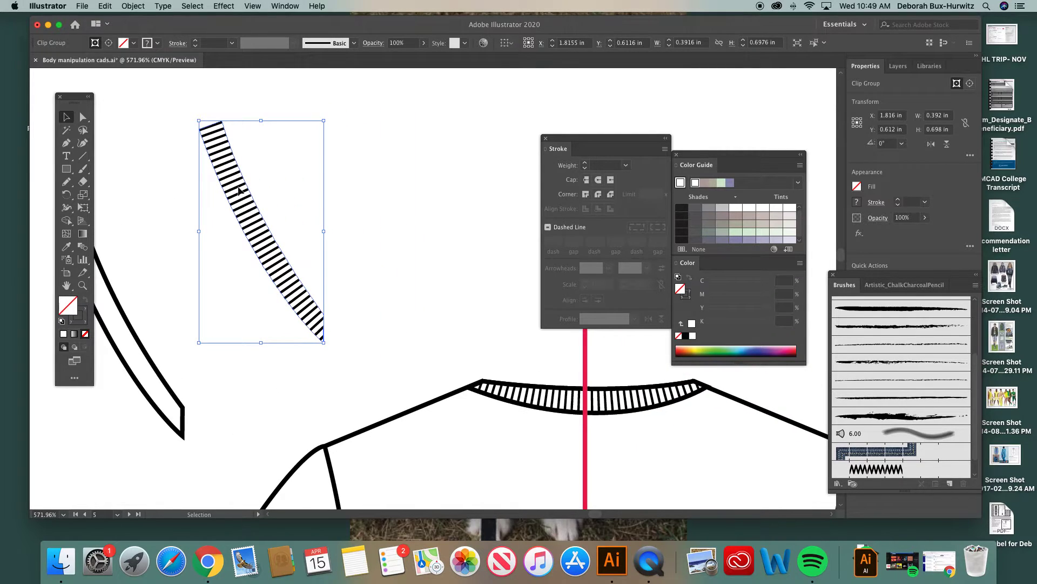
pyautogui.press('a')
pyautogui.press('super+minus')
pyautogui.press('v')
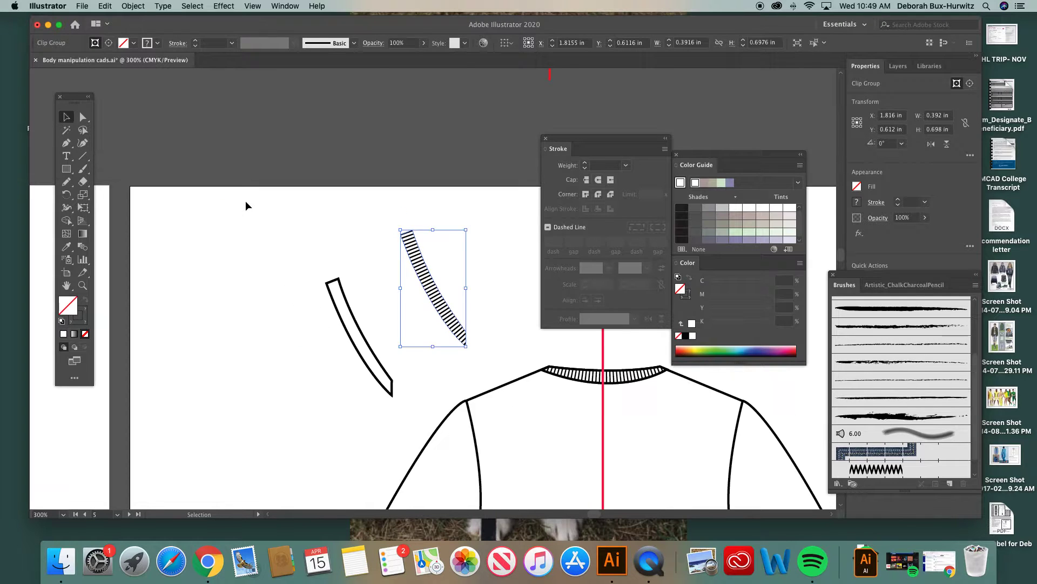
pyautogui.hscroll(5, 363, 245)
pyautogui.scroll(-1, 363, 245)
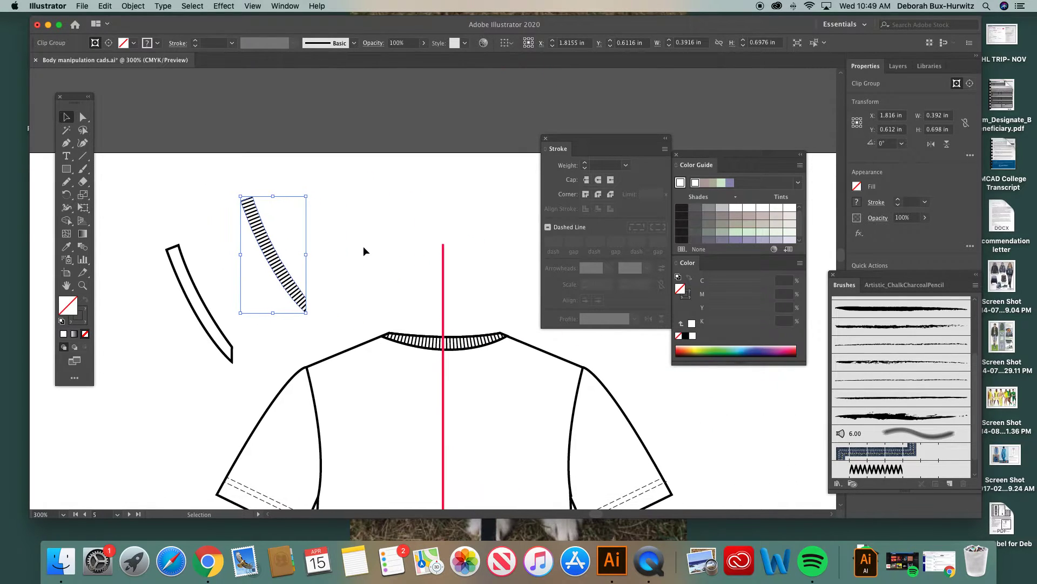
pyautogui.click(336, 217)
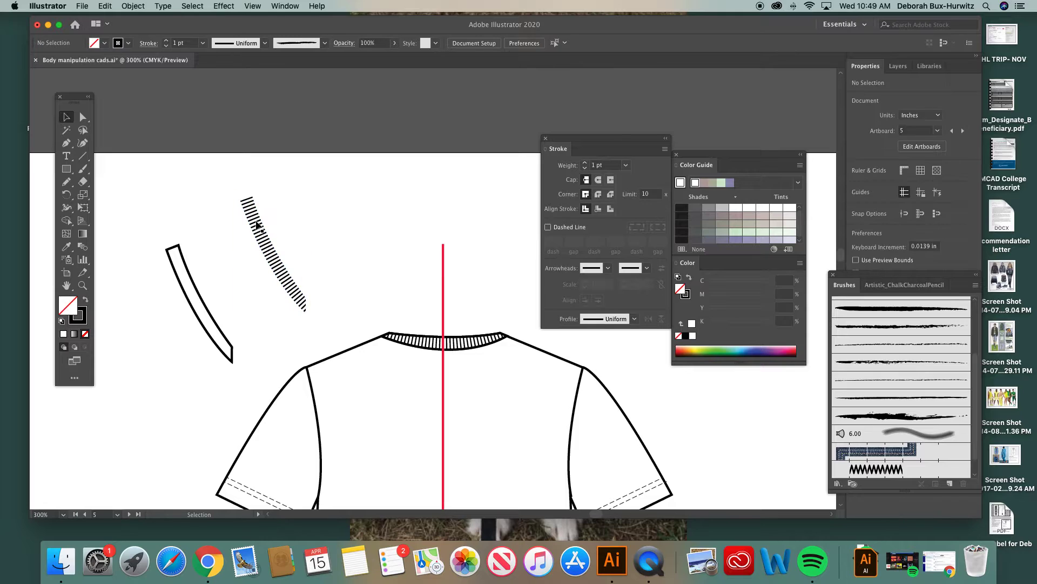
pyautogui.click(254, 215)
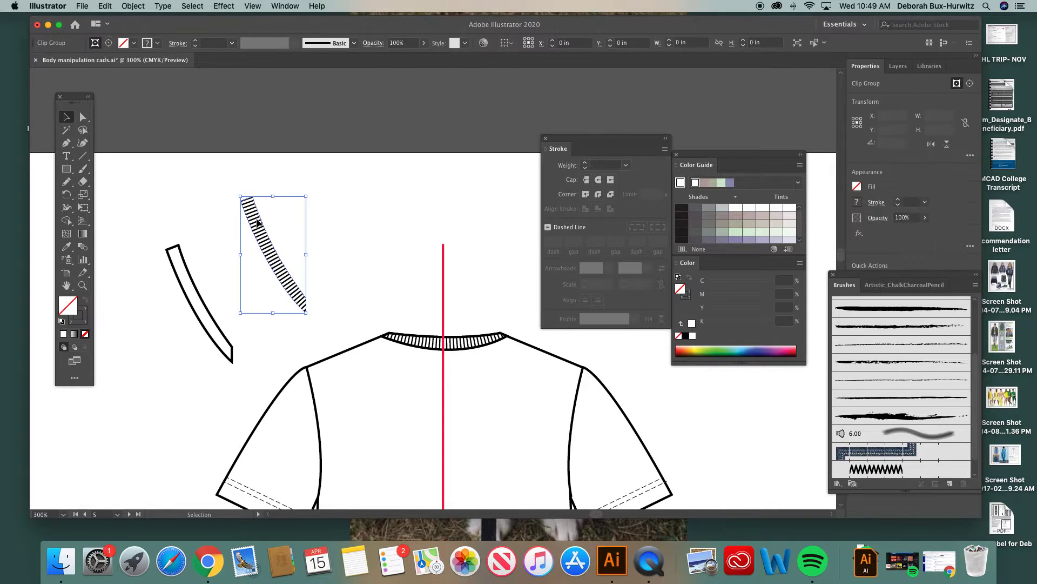
pyautogui.moveTo(260, 216); pyautogui.dragTo(250, 208)
pyautogui.click(361, 219)
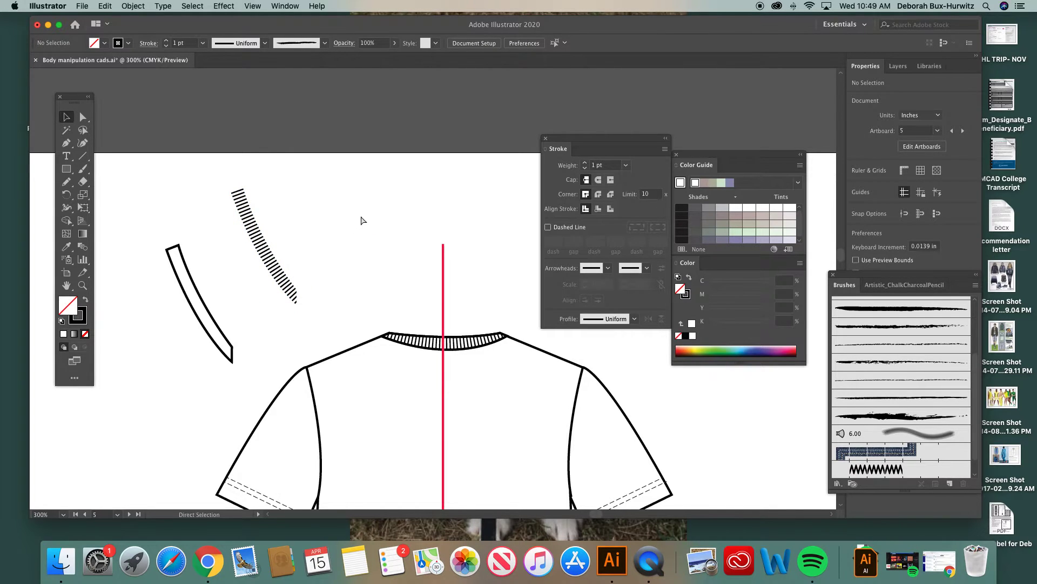
# Step: Examine the finished V-neck tee example and its separate band pieces, moving the Stroke settings off the artwork
pyautogui.press('super+minus')
pyautogui.hscroll(10, 434, 247)
pyautogui.scroll(10, 433, 246)
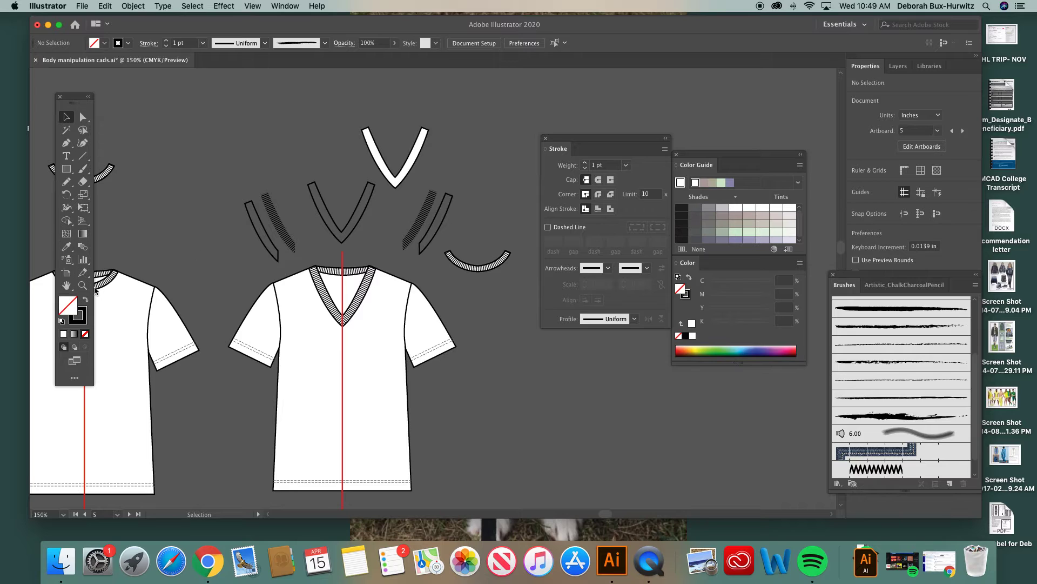
pyautogui.press('z')
pyautogui.moveTo(227, 153); pyautogui.dragTo(546, 344)
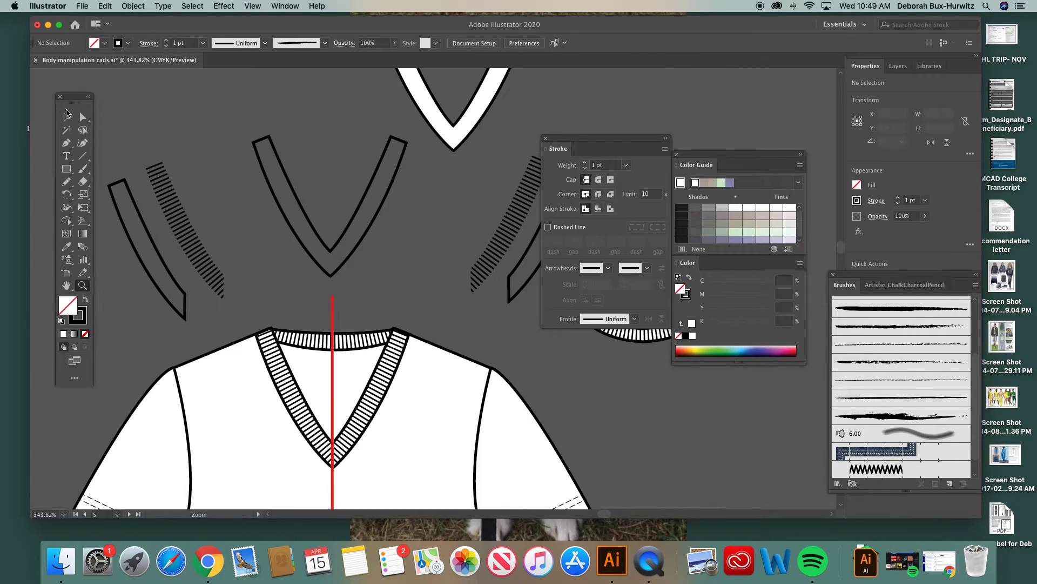
pyautogui.click(66, 116)
pyautogui.moveTo(580, 138); pyautogui.dragTo(702, 139)
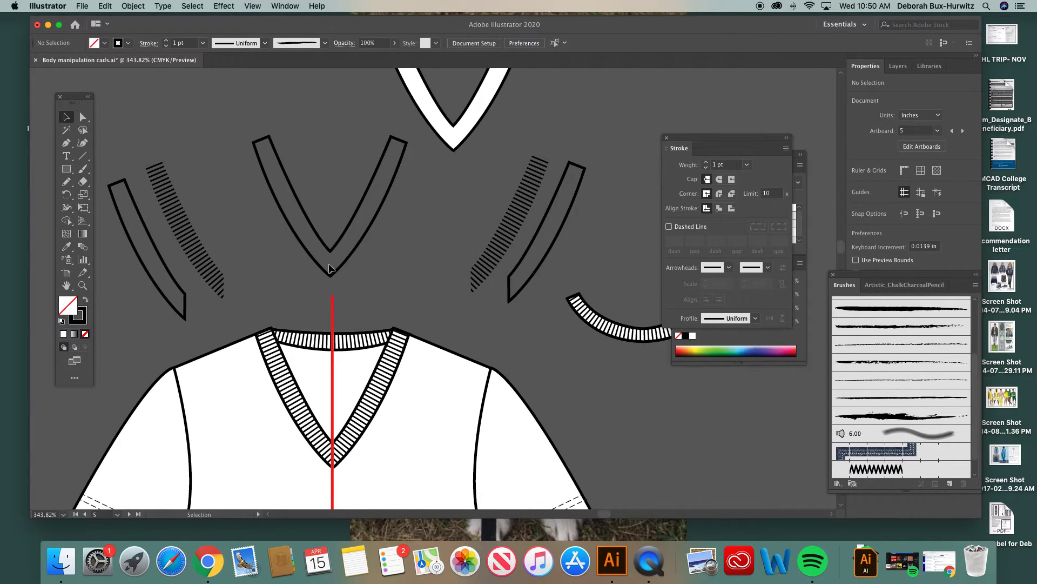
# Step: Return to the working tee, move the rib texture closer to the plain band outline and deselect it
pyautogui.scroll(-15, 330, 268)
pyautogui.scroll(15, 329, 265)
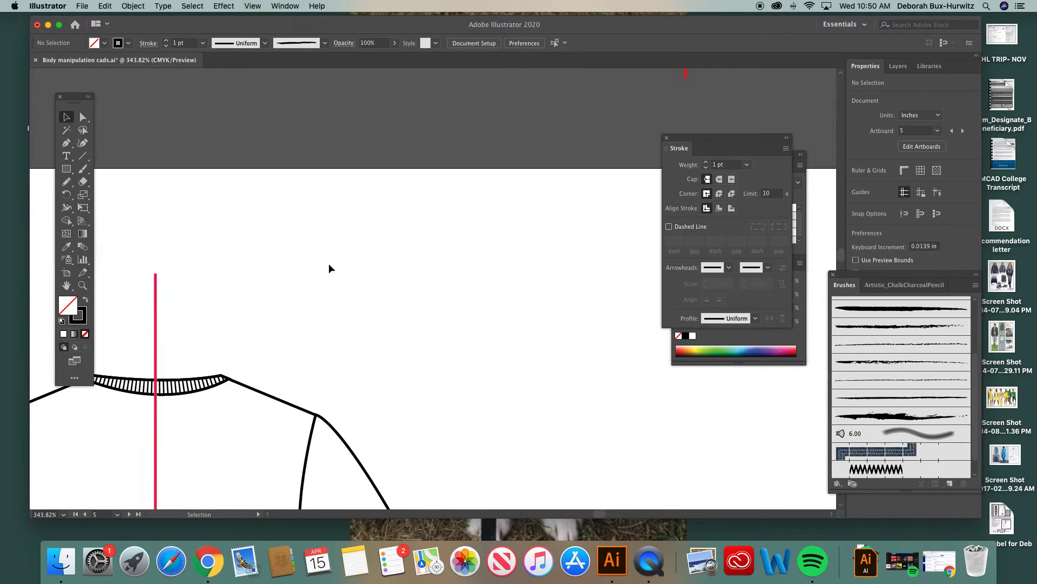
pyautogui.scroll(2, 328, 268)
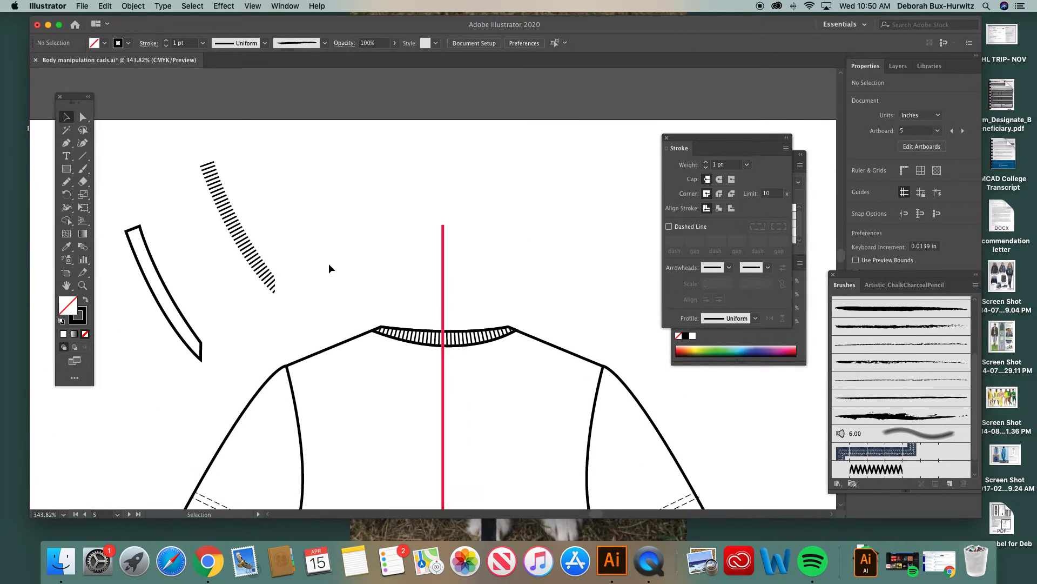
pyautogui.moveTo(229, 220); pyautogui.dragTo(196, 249)
pyautogui.click(166, 224)
# Step: Select the plain band outline and the rib texture together and duplicate both by copying and pasting
pyautogui.moveTo(117, 195); pyautogui.dragTo(243, 319)
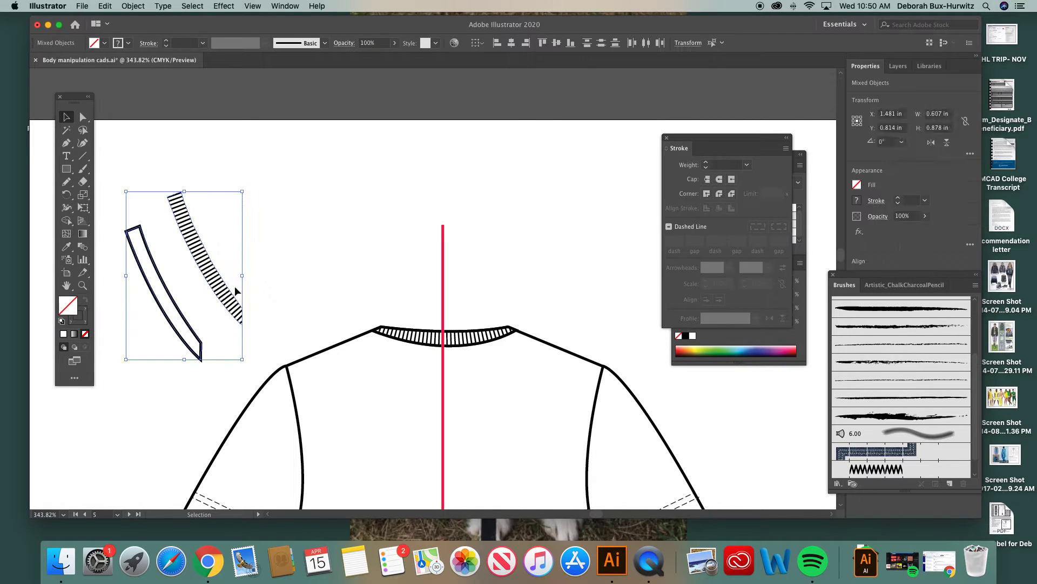
pyautogui.scroll(-2, 256, 278)
pyautogui.press('super+minus')
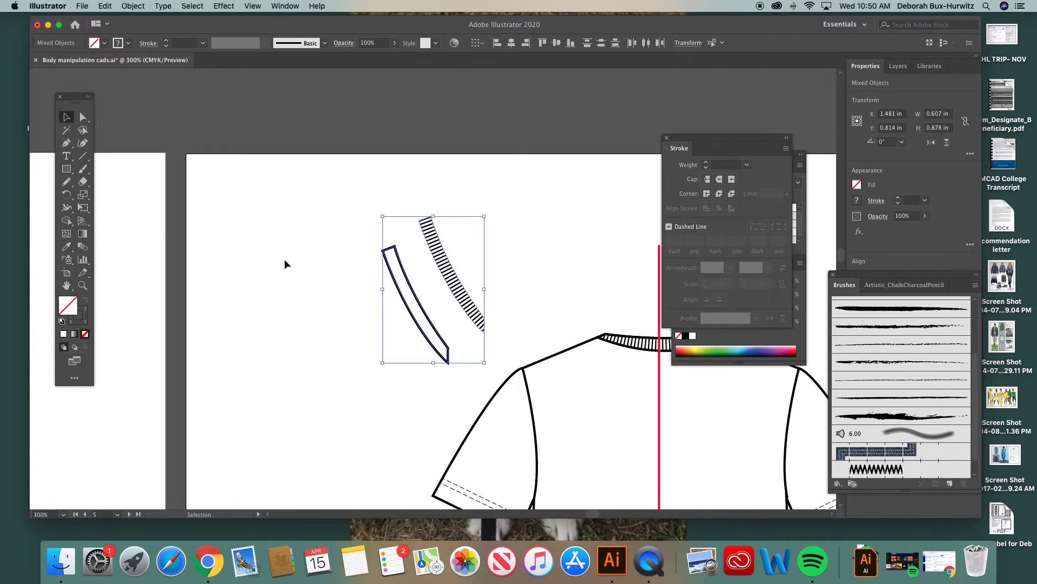
pyautogui.hscroll(5, 223, 219)
pyautogui.press('super+c')
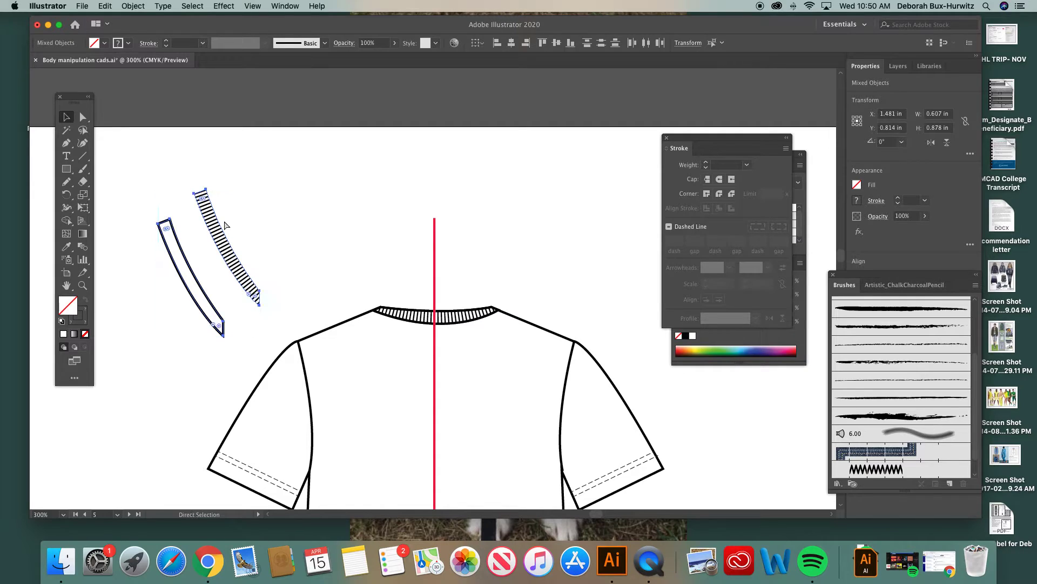
pyautogui.press('super+v')
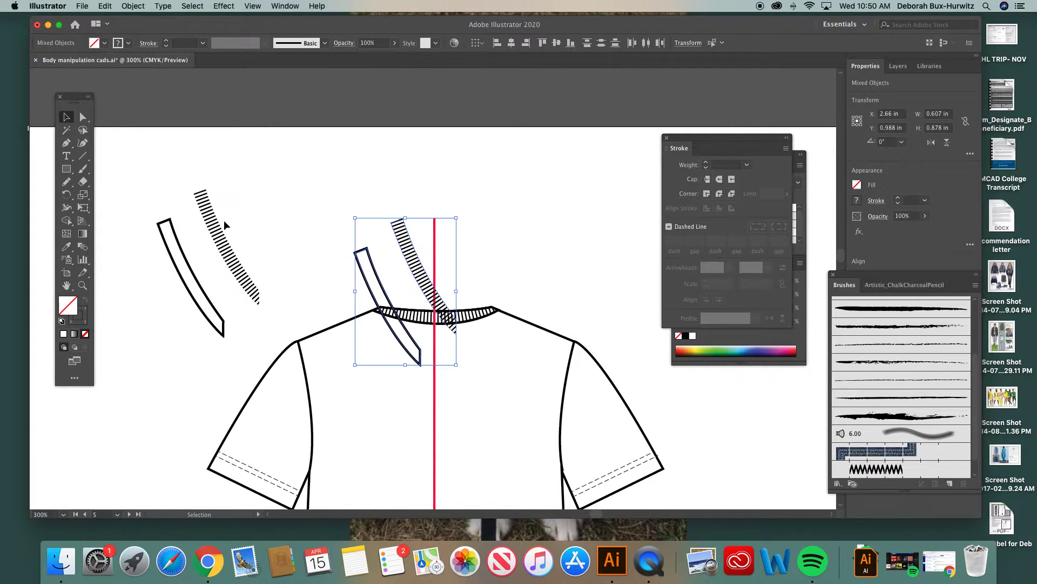
# Step: Reflect the duplicated outline and rib texture across the vertical axis and move them to the right of the red centre line
pyautogui.click(140, 6)
pyautogui.moveTo(162, 18)
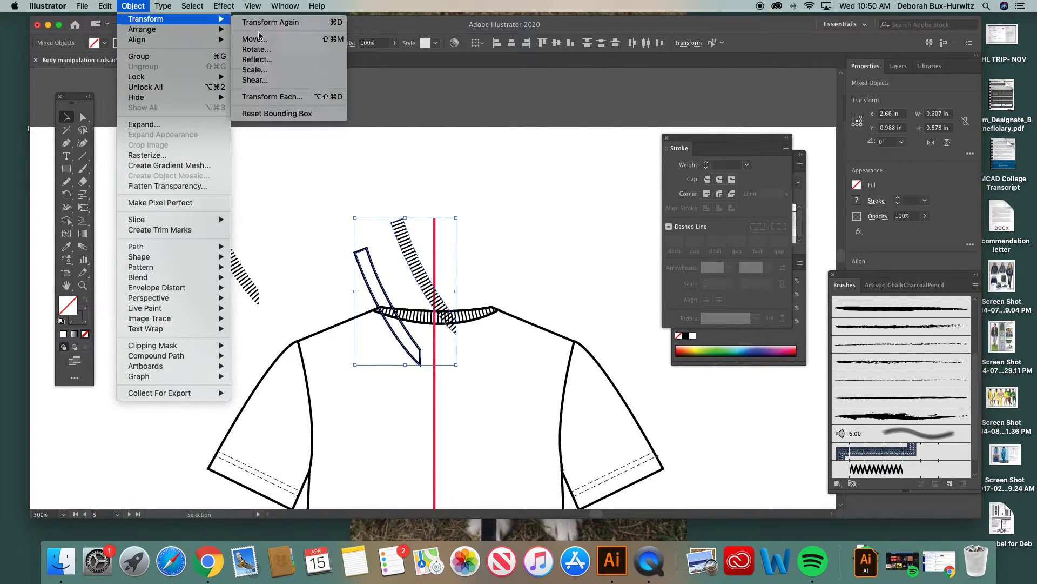
pyautogui.click(258, 60)
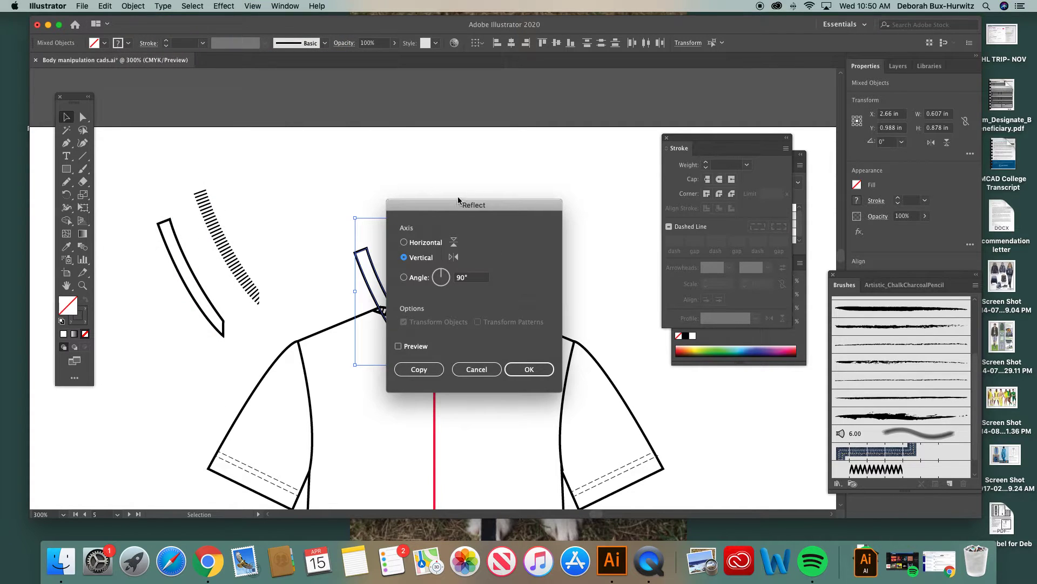
pyautogui.moveTo(459, 201); pyautogui.dragTo(526, 145)
pyautogui.click(597, 311)
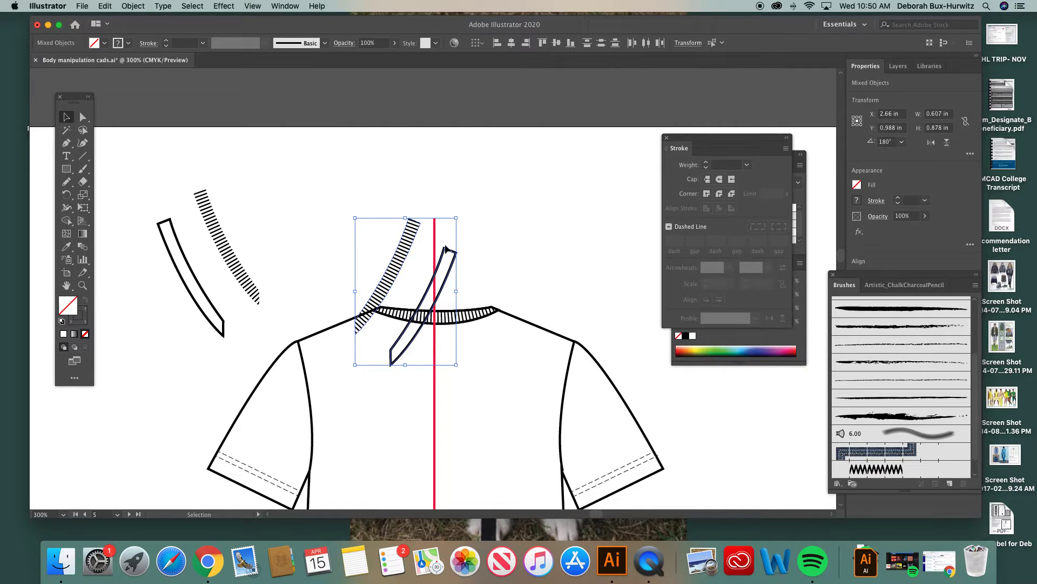
pyautogui.moveTo(453, 254); pyautogui.dragTo(634, 191)
# Step: Move the original outline and rib texture up and slightly right, about level with the mirrored pair, and deselect them
pyautogui.moveTo(142, 179)
pyautogui.mouseDown()
pyautogui.moveTo(206, 225)
pyautogui.moveTo(262, 300)
pyautogui.mouseUp()
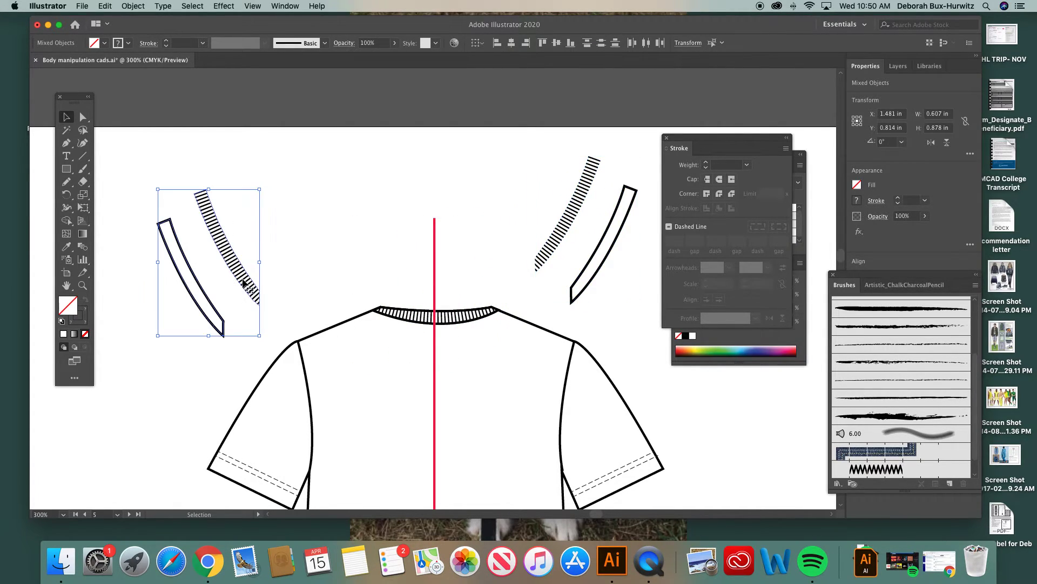
pyautogui.moveTo(235, 260); pyautogui.dragTo(263, 229)
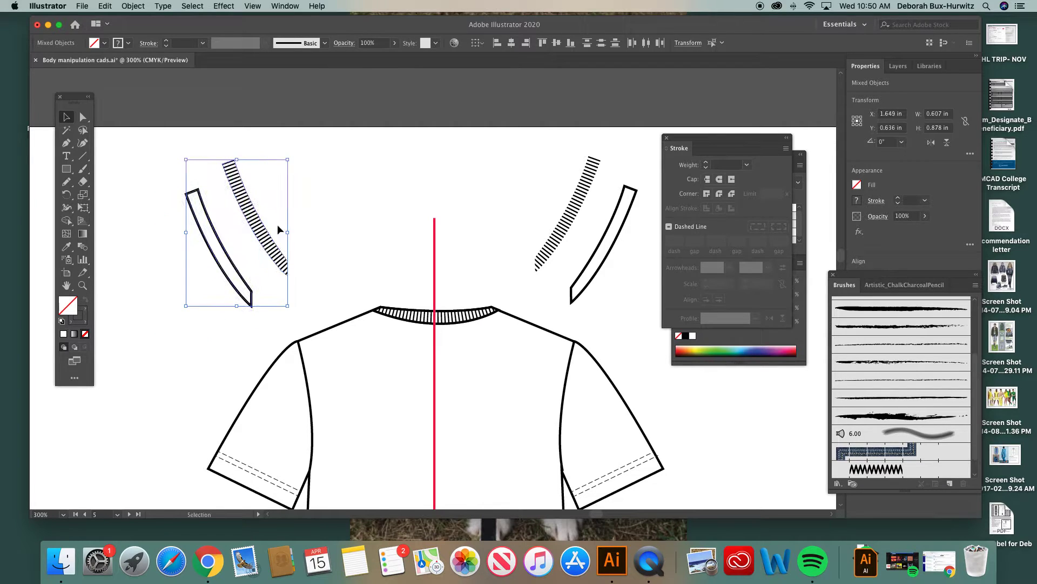
pyautogui.click(354, 208)
pyautogui.scroll(-2, 424, 239)
pyautogui.hscroll(3, 424, 238)
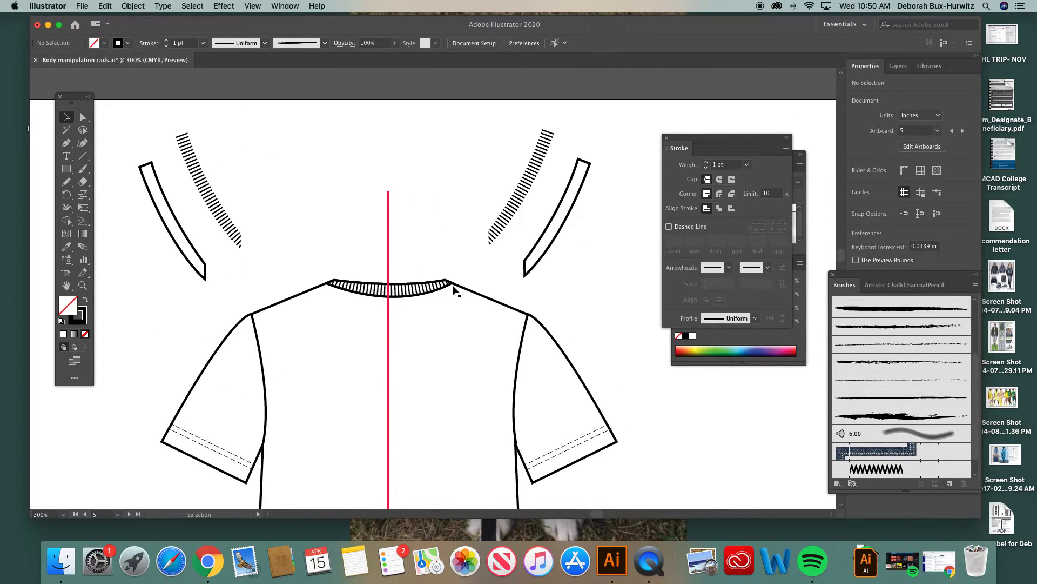
# Step: Move the two plain band outlines away from their rib textures and place them together as a V above the tee
pyautogui.click(166, 202)
pyautogui.press('a')
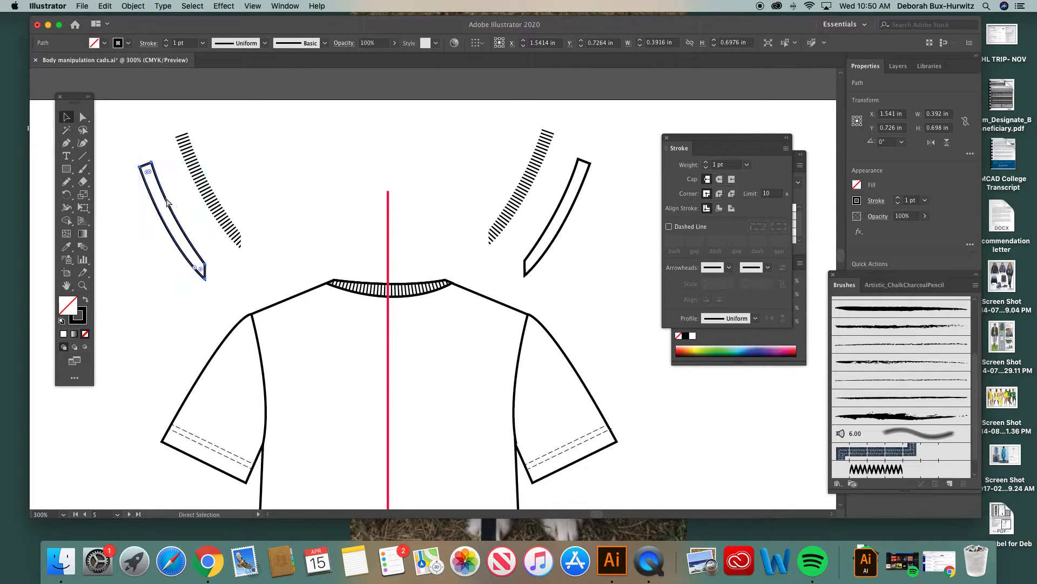
pyautogui.press('v')
pyautogui.moveTo(168, 199); pyautogui.dragTo(295, 161)
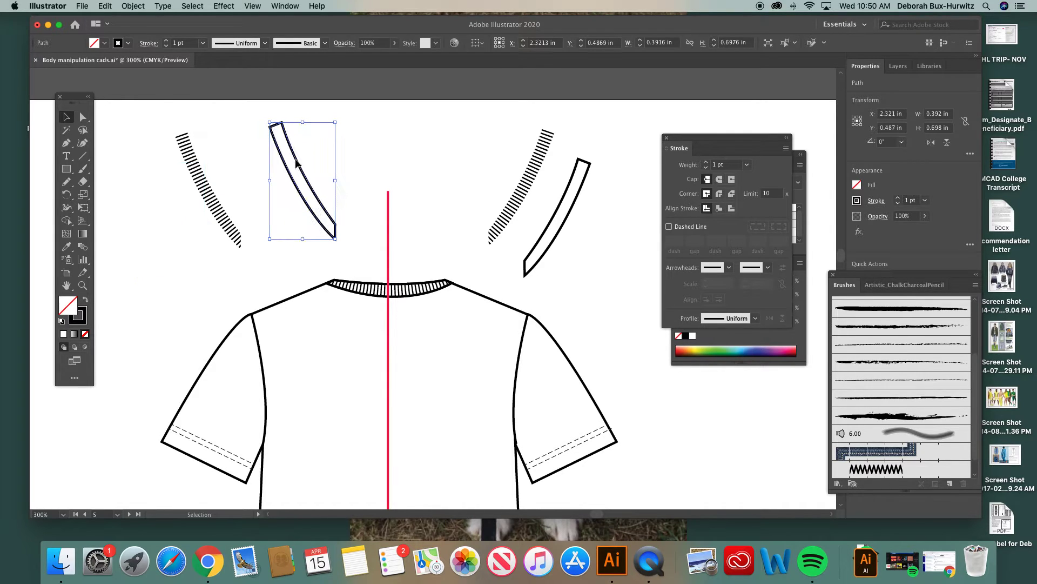
pyautogui.moveTo(560, 209); pyautogui.dragTo(372, 169)
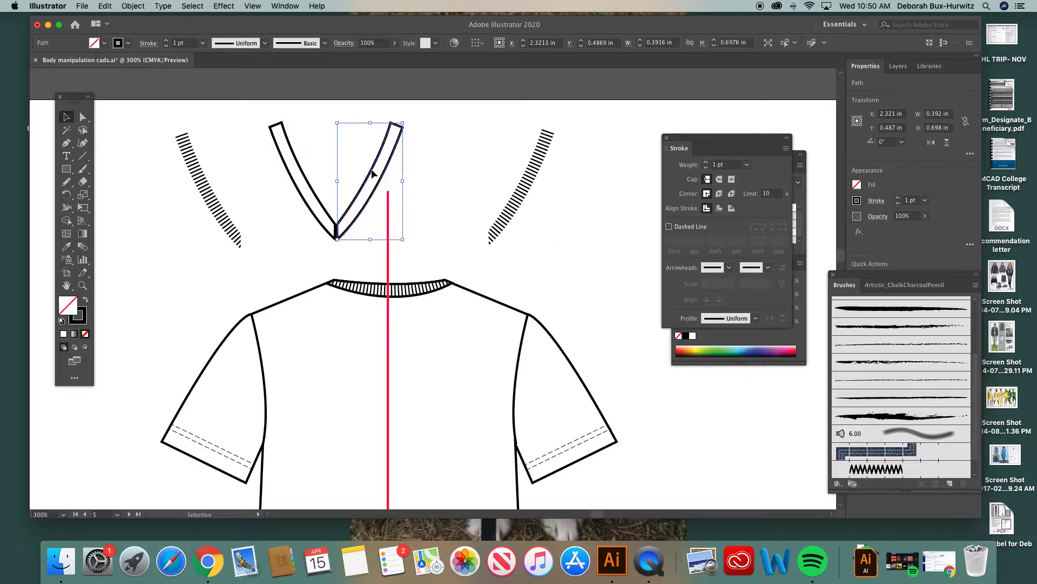
# Step: Shift the right half of the V slightly left to X 2.72 in so its vertical edge overlaps the left half's
pyautogui.click(82, 286)
pyautogui.moveTo(257, 104); pyautogui.dragTo(458, 272)
pyautogui.press('v')
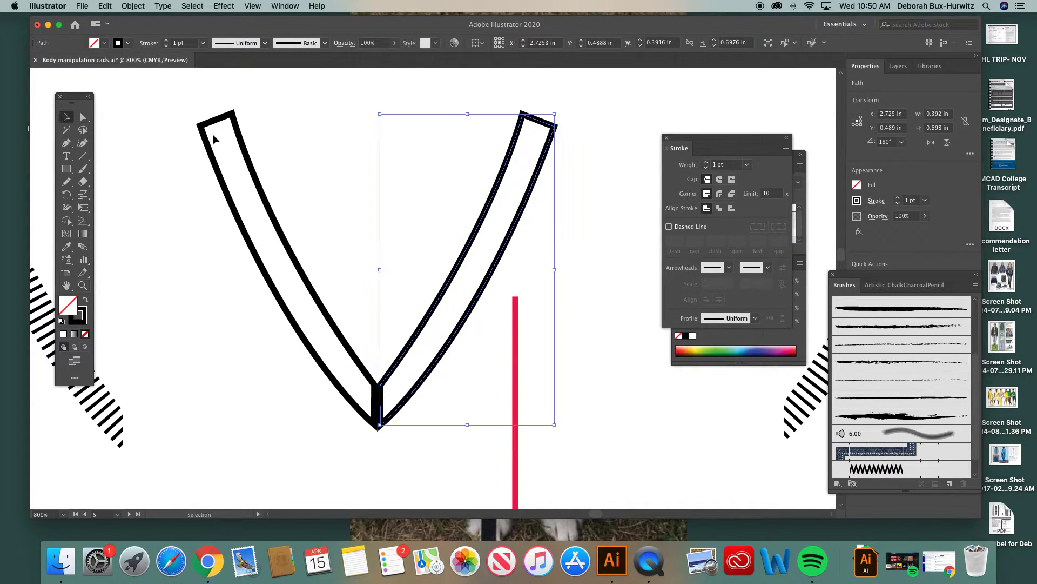
pyautogui.moveTo(491, 203); pyautogui.dragTo(488, 203)
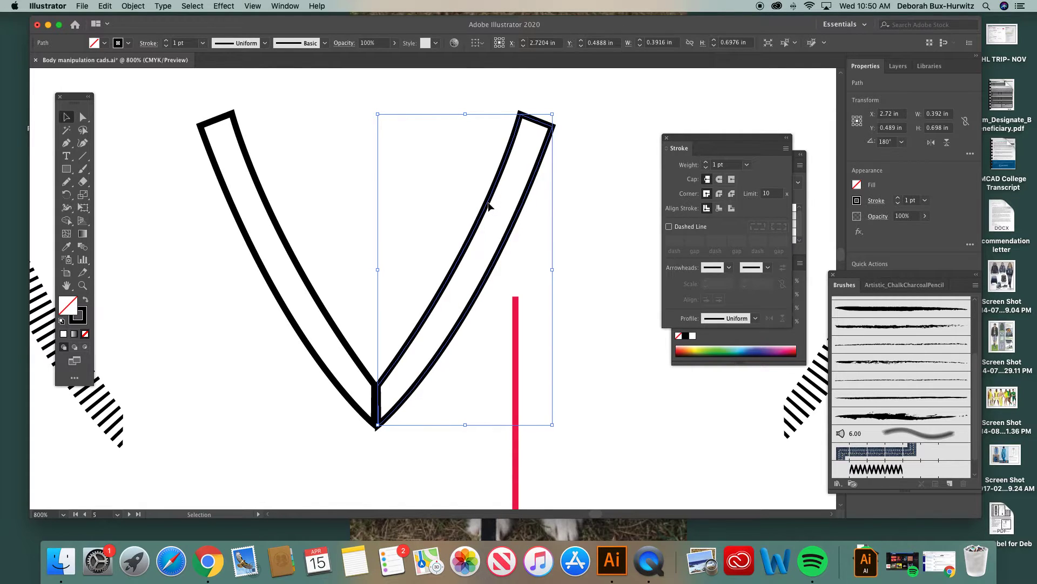
# Step: Nudge the right half to about X 2.723 in, Y 0.488 in and the left half to Y 0.488 in, aligning their lower tips
pyautogui.click(83, 285)
pyautogui.moveTo(222, 261); pyautogui.dragTo(545, 467)
pyautogui.click(66, 116)
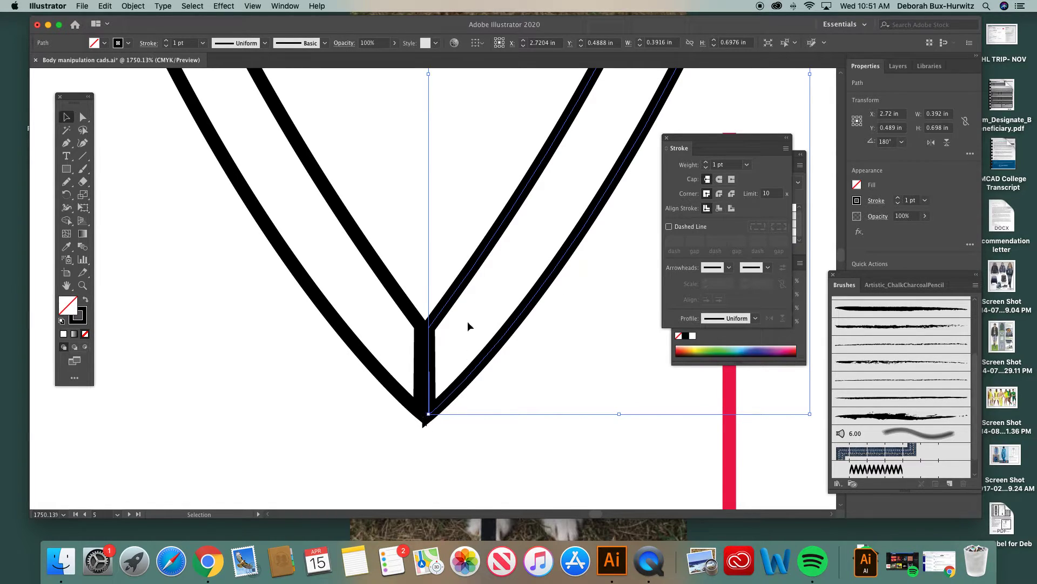
pyautogui.moveTo(442, 317); pyautogui.dragTo(442, 318)
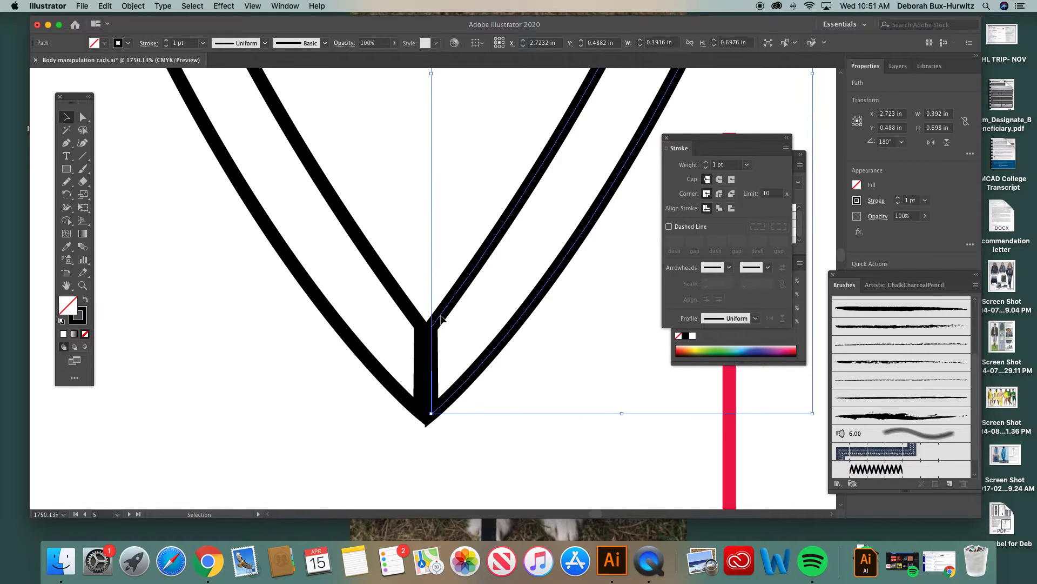
pyautogui.click(421, 406)
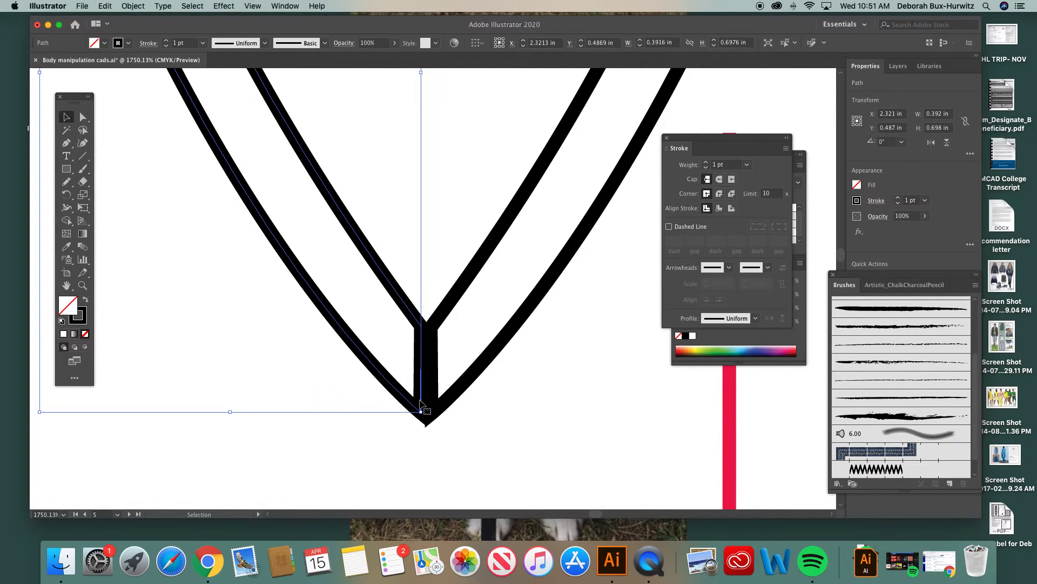
pyautogui.press('Down')
pyautogui.press('Up')
pyautogui.moveTo(422, 366); pyautogui.dragTo(421, 368)
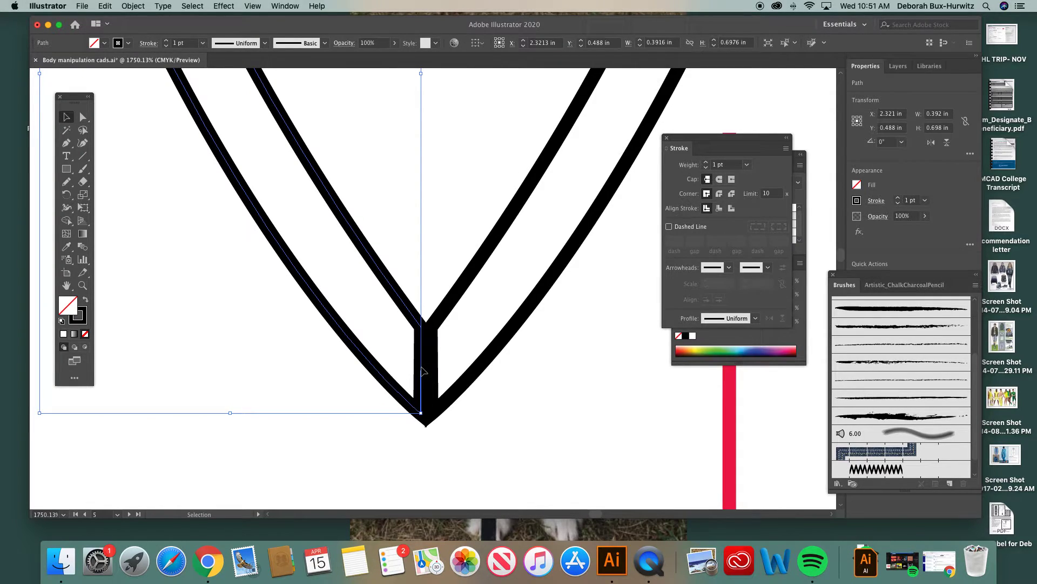
pyautogui.click(469, 406)
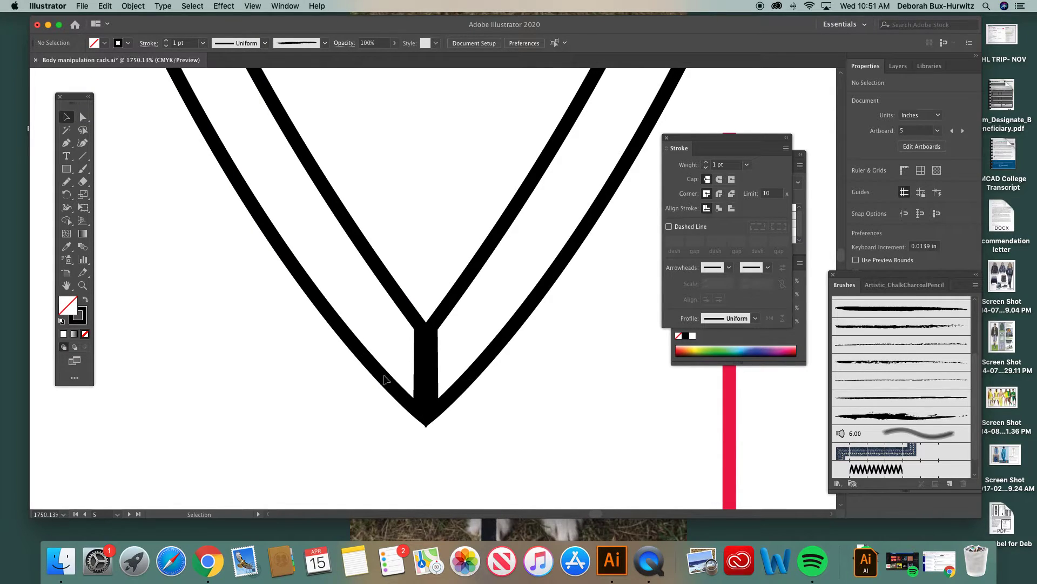
# Step: Try nudging the right half of the V down out of alignment, and undo the nudge
pyautogui.hscroll(3, 428, 413)
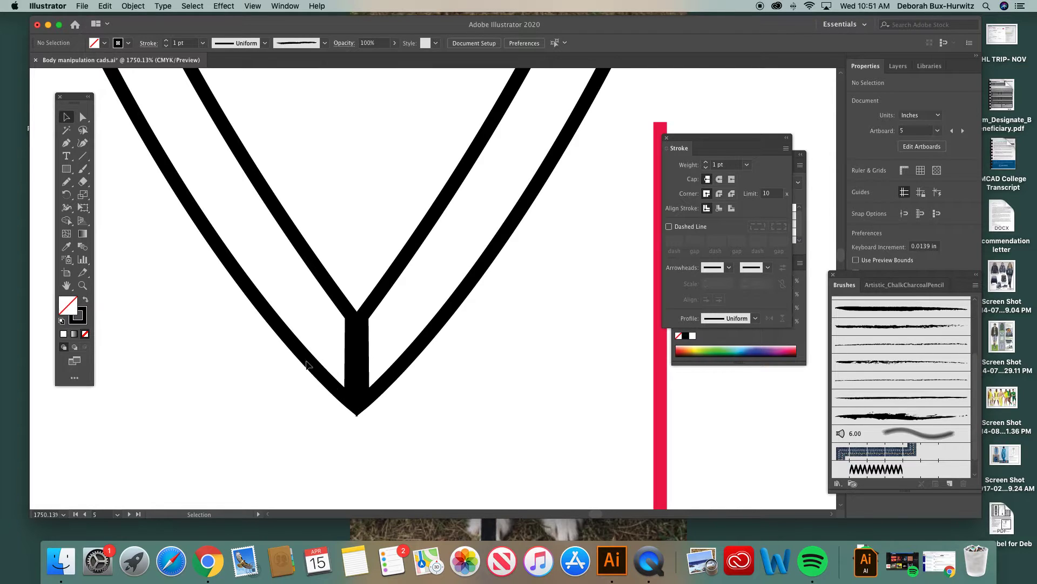
pyautogui.click(370, 398)
pyautogui.press('Down')
pyautogui.click(439, 445)
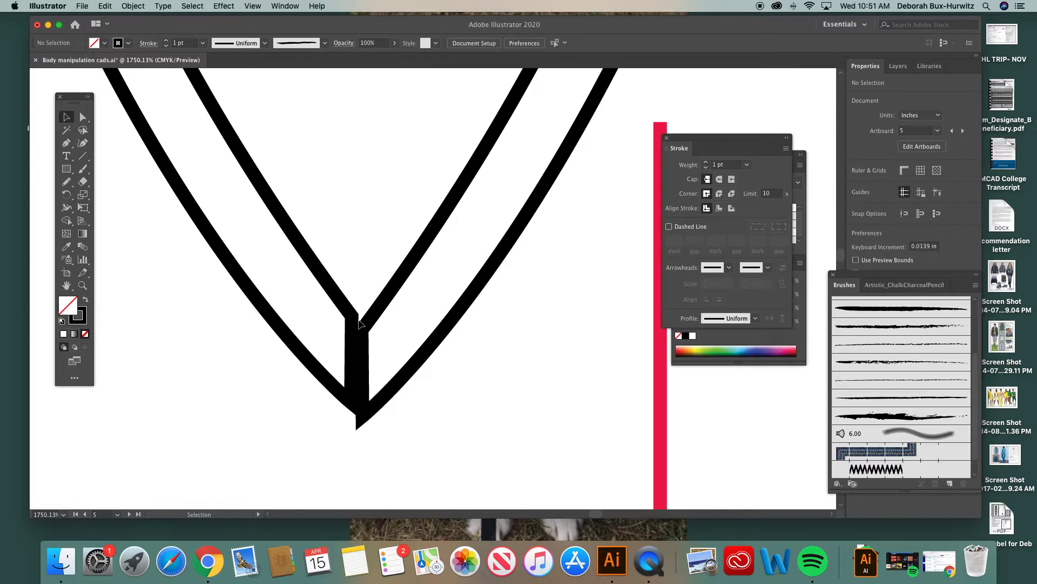
pyautogui.click(365, 352)
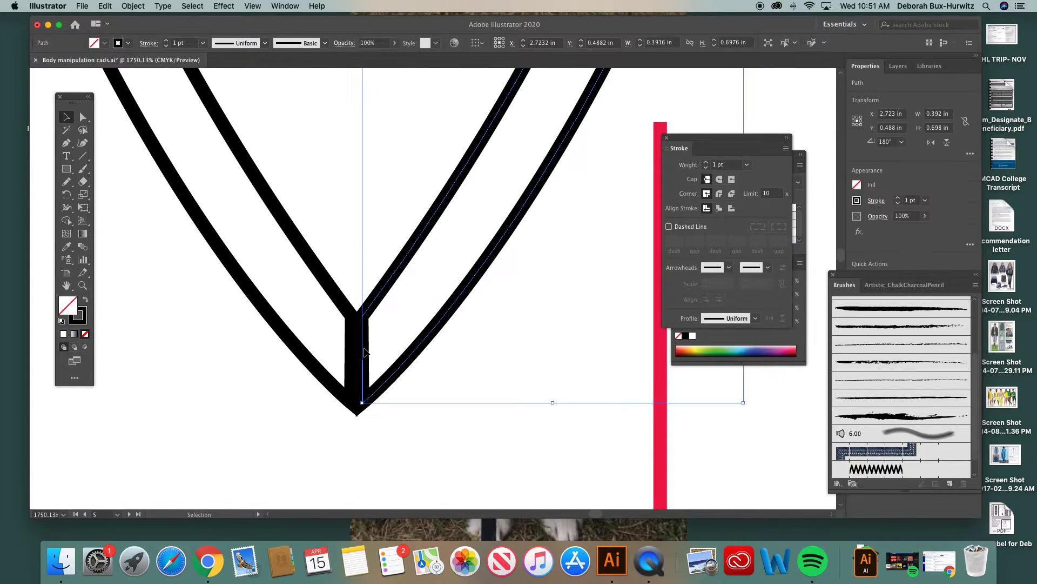
pyautogui.click(451, 376)
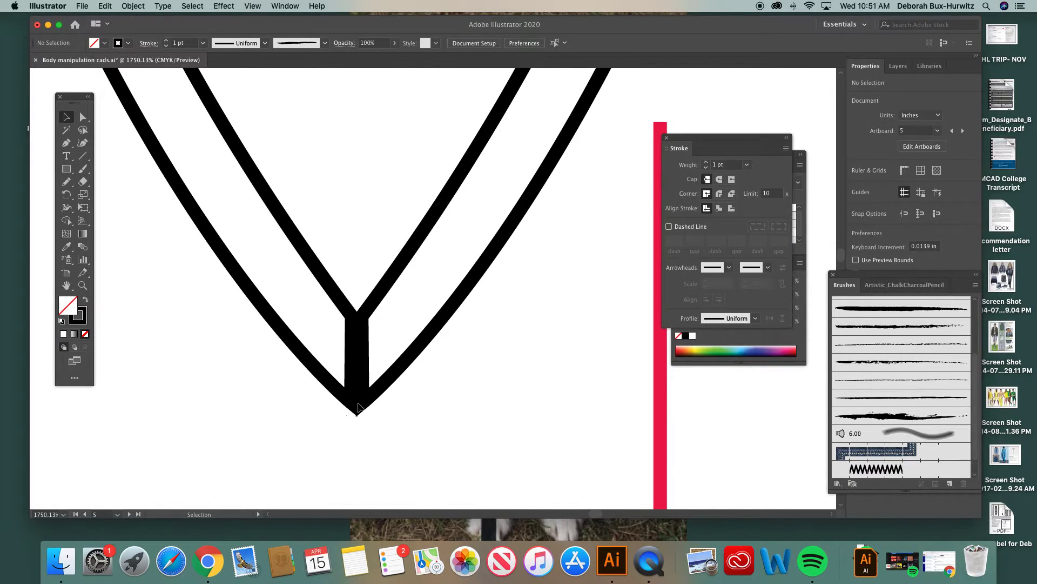
# Step: Delete only the vertical centre segment of the right band outline, leaving its path open at the V's point
pyautogui.press('super+minus')
pyautogui.press('super+minus')
pyautogui.press('super+minus')
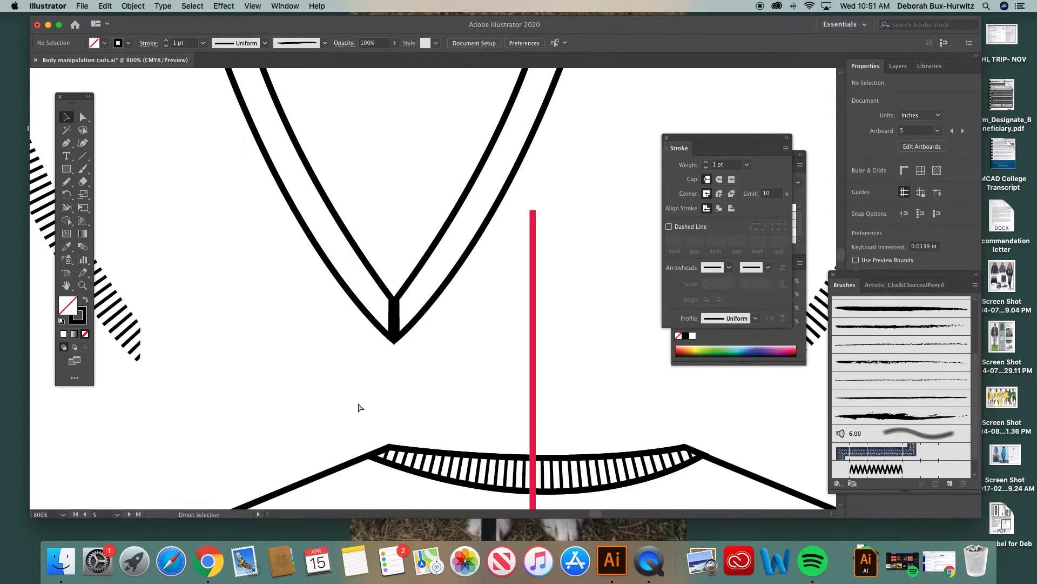
pyautogui.scroll(3, 317, 303)
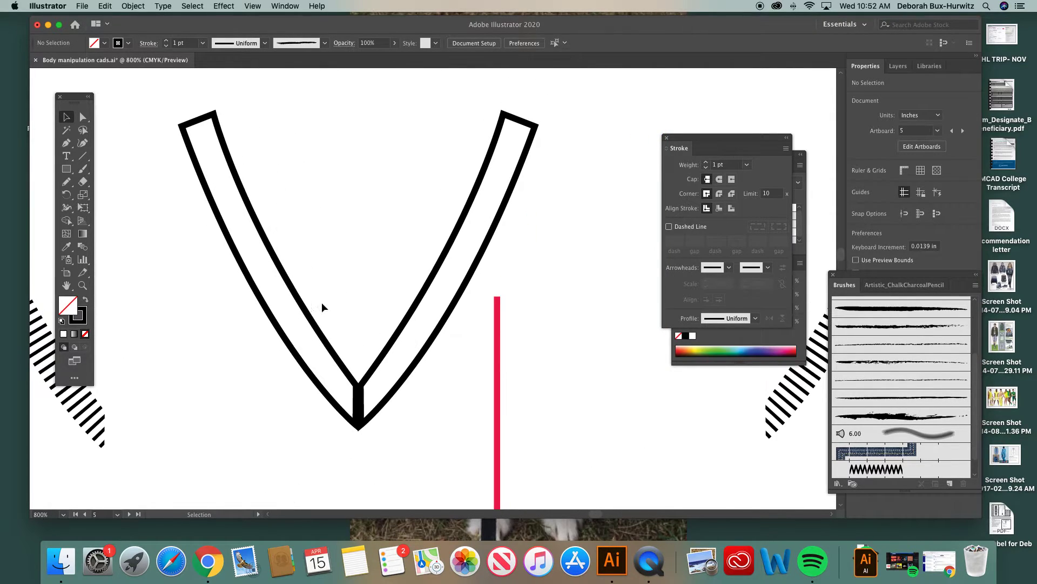
pyautogui.press('a')
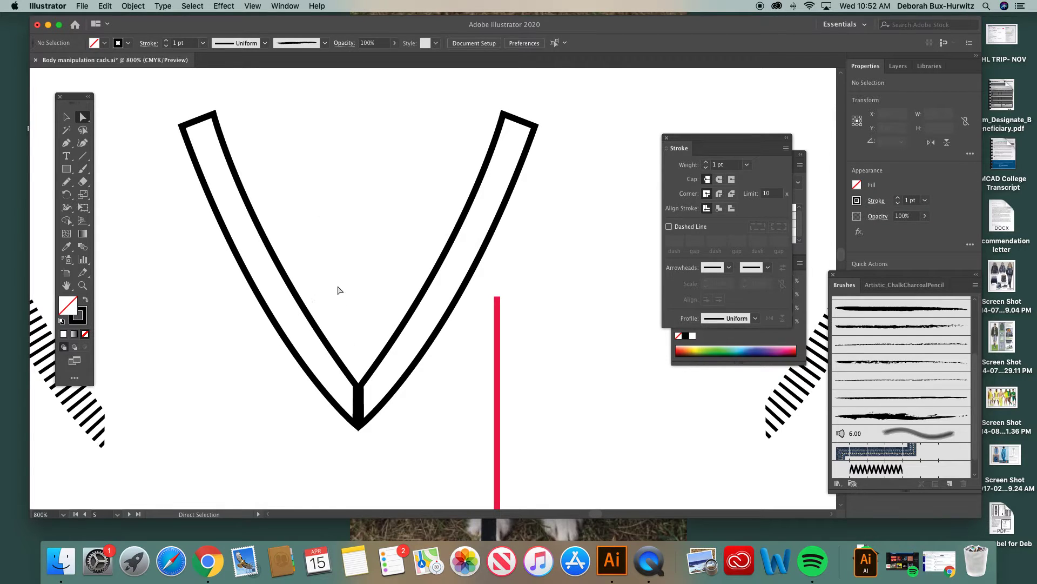
pyautogui.click(362, 395)
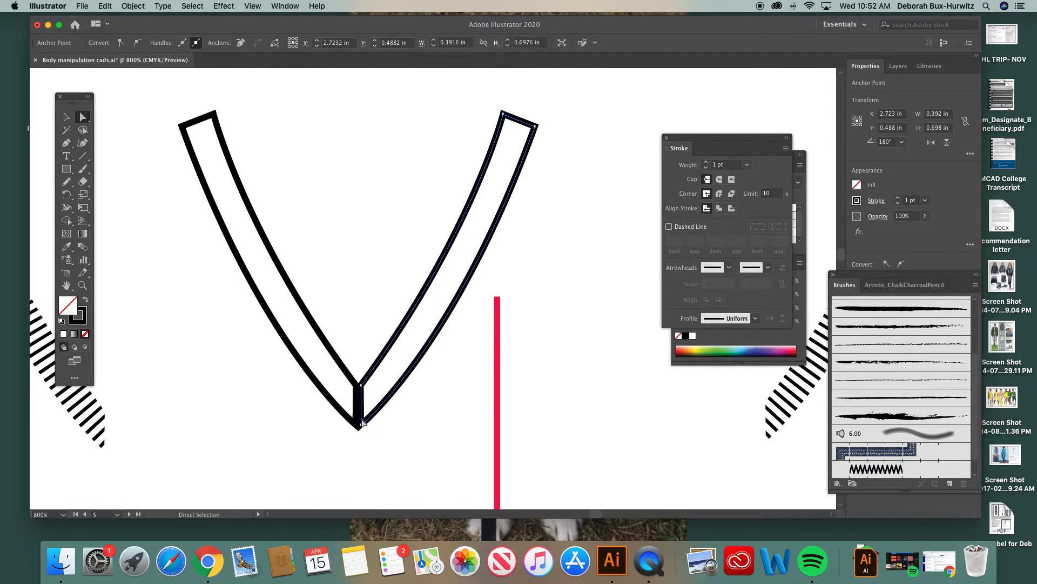
pyautogui.click(388, 412)
pyautogui.click(362, 403)
pyautogui.click(362, 407)
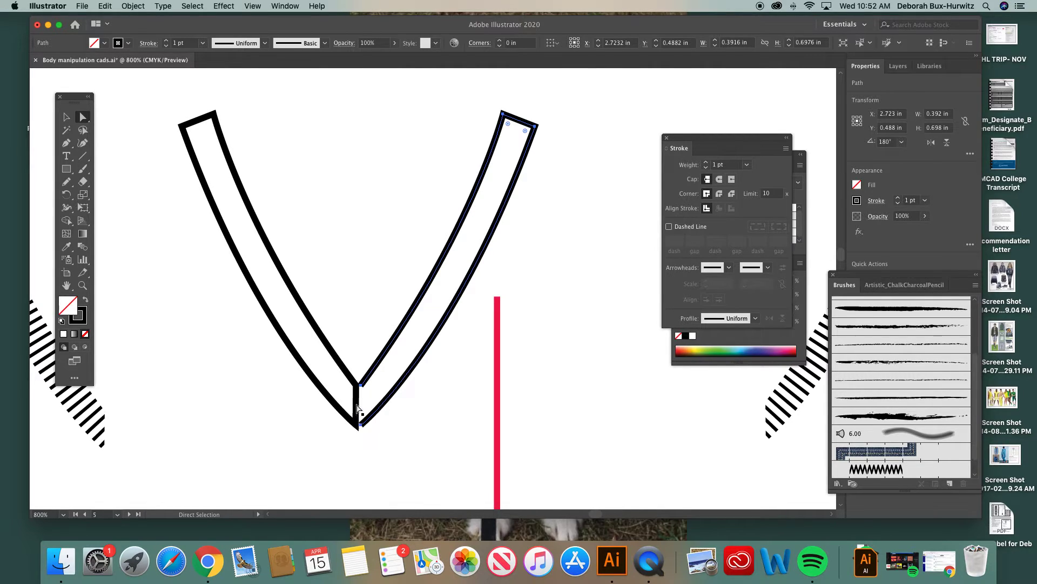
# Step: Delete the left band outline's vertical centre segment as well, and deselect the path
pyautogui.click(356, 406)
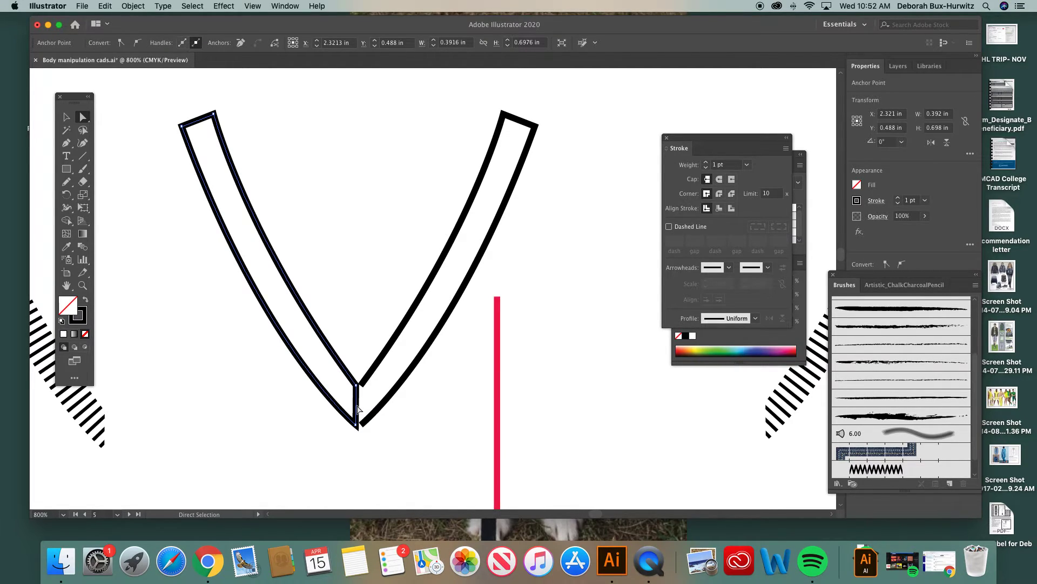
pyautogui.click(358, 409)
pyautogui.click(368, 364)
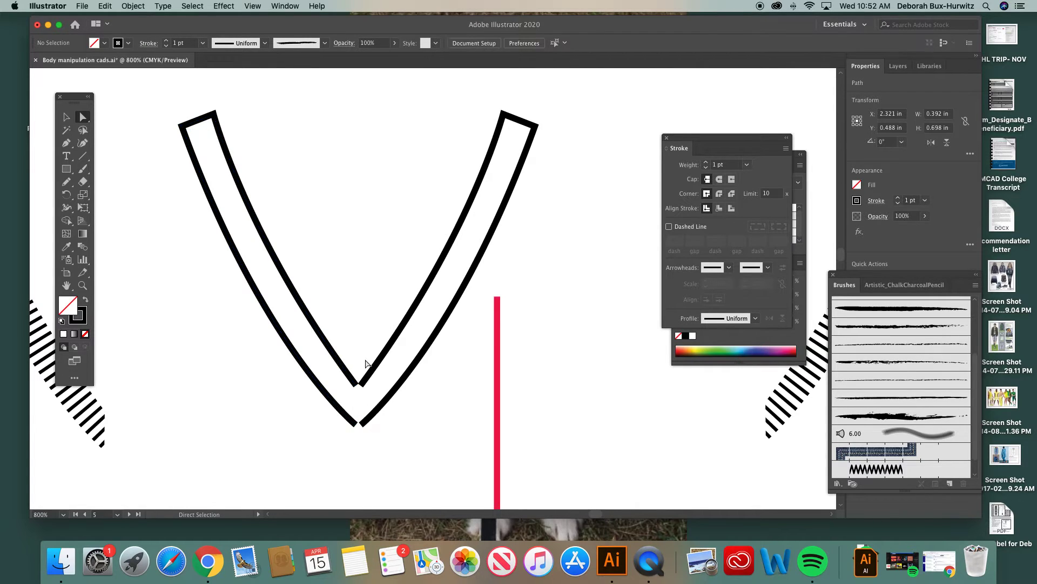
# Step: Join the left and right open endpoints of the V's inner outline at its point
pyautogui.click(82, 286)
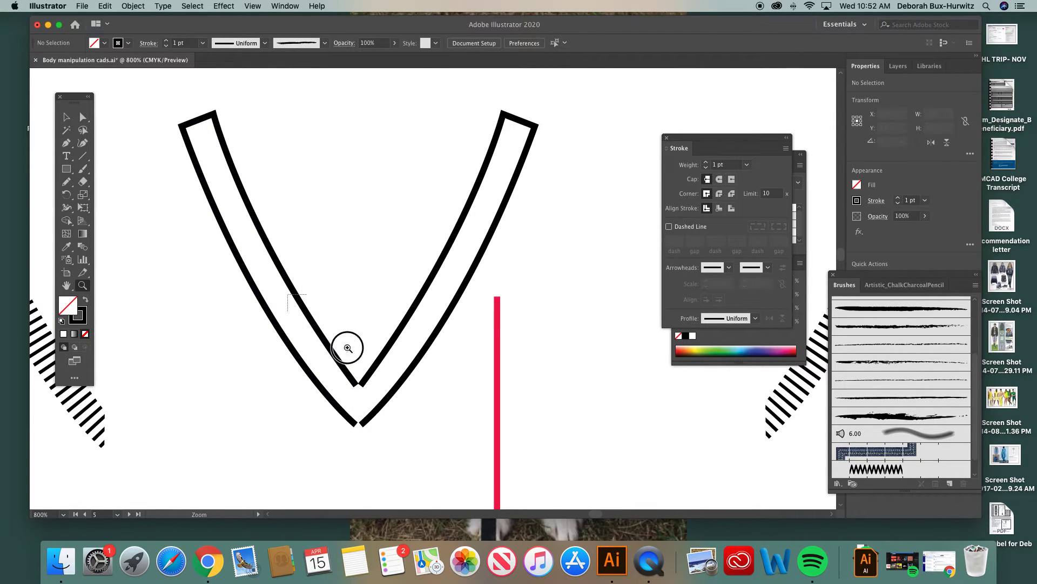
pyautogui.moveTo(317, 317); pyautogui.dragTo(508, 476)
pyautogui.press('a')
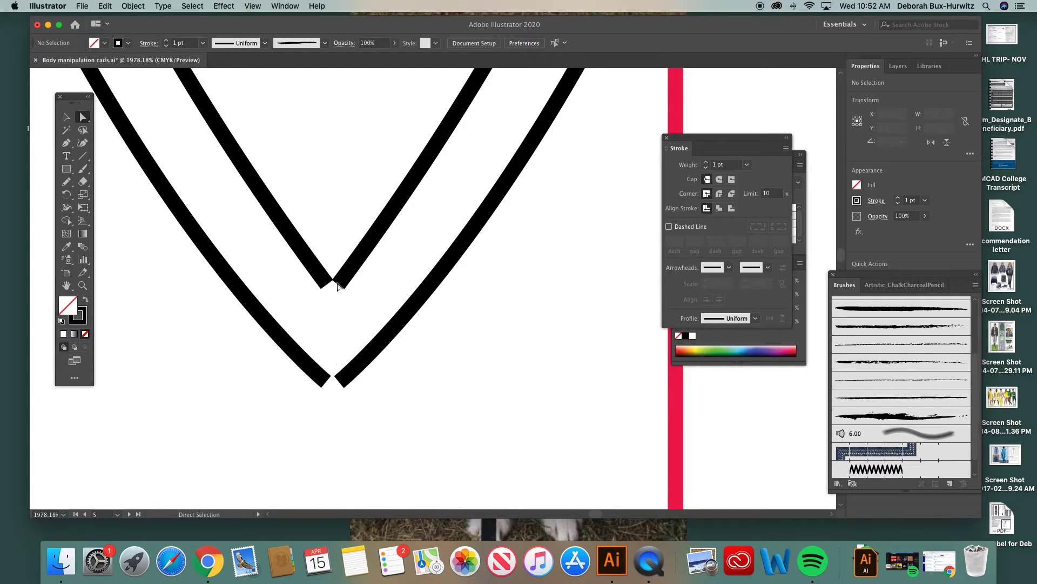
pyautogui.scroll(3, 334, 287)
pyautogui.hscroll(1, 334, 288)
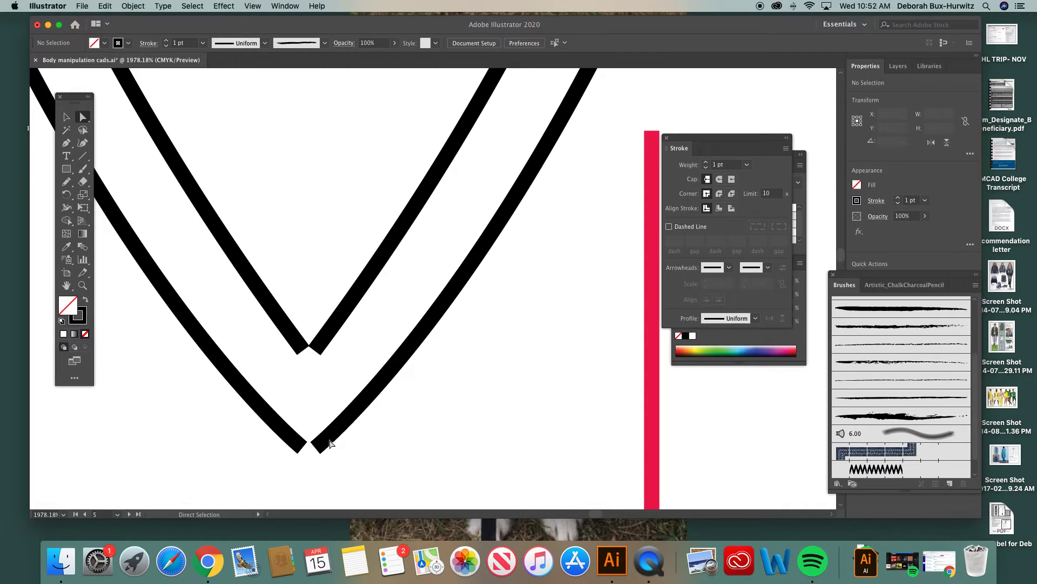
pyautogui.scroll(-3, 330, 443)
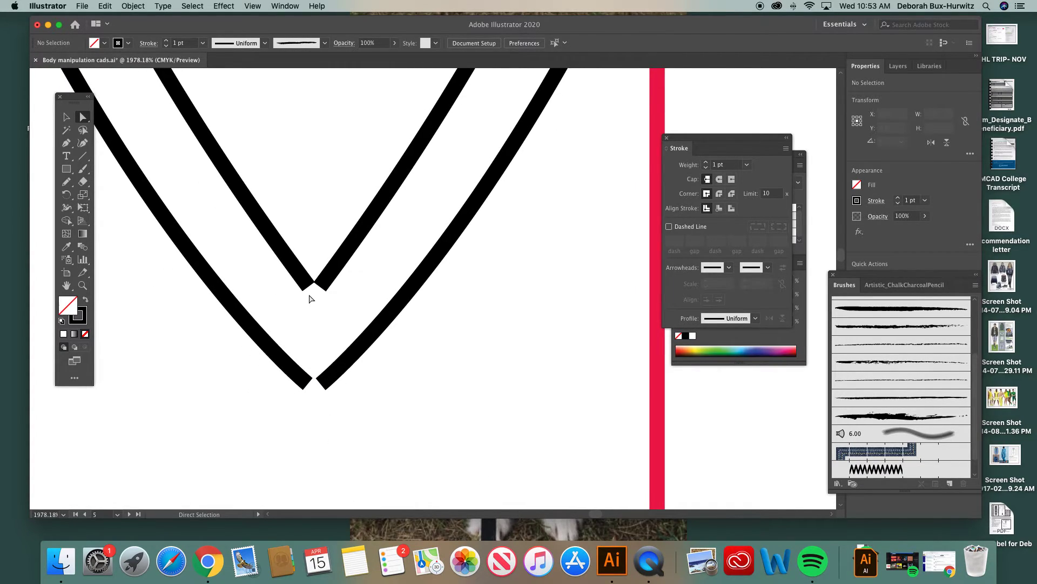
pyautogui.click(309, 288)
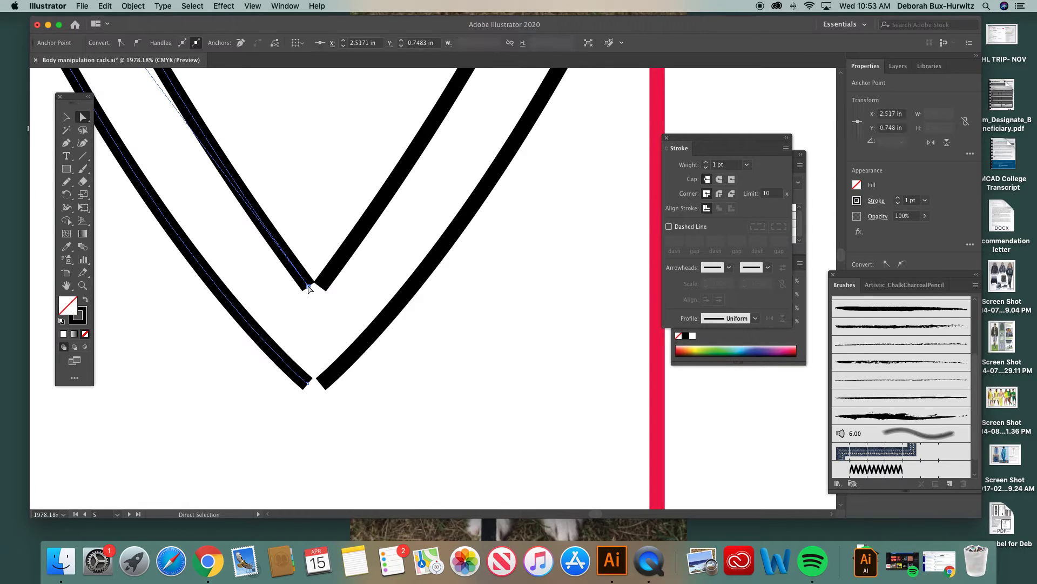
pyautogui.click(311, 229)
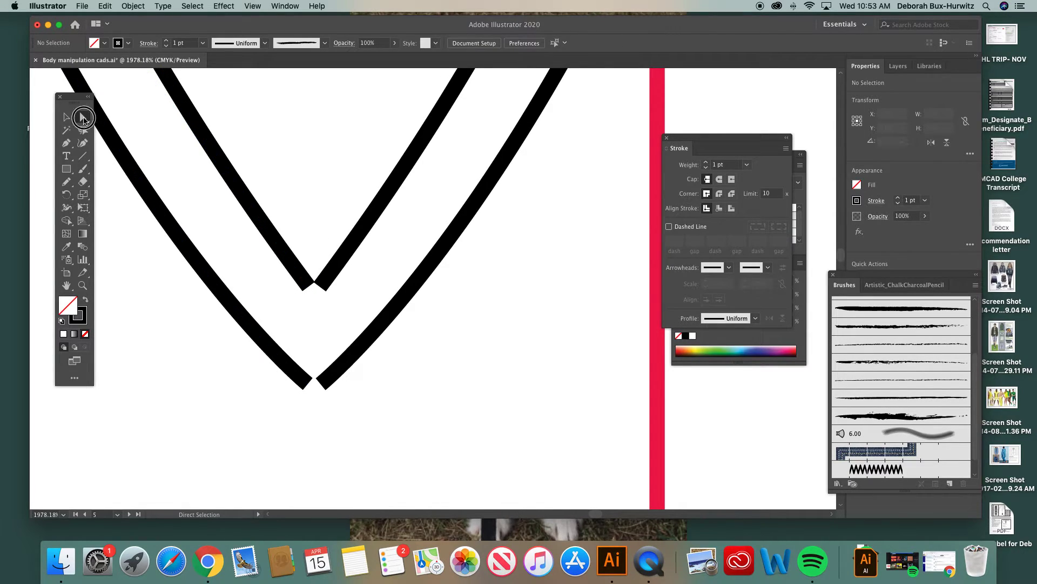
pyautogui.click(309, 288)
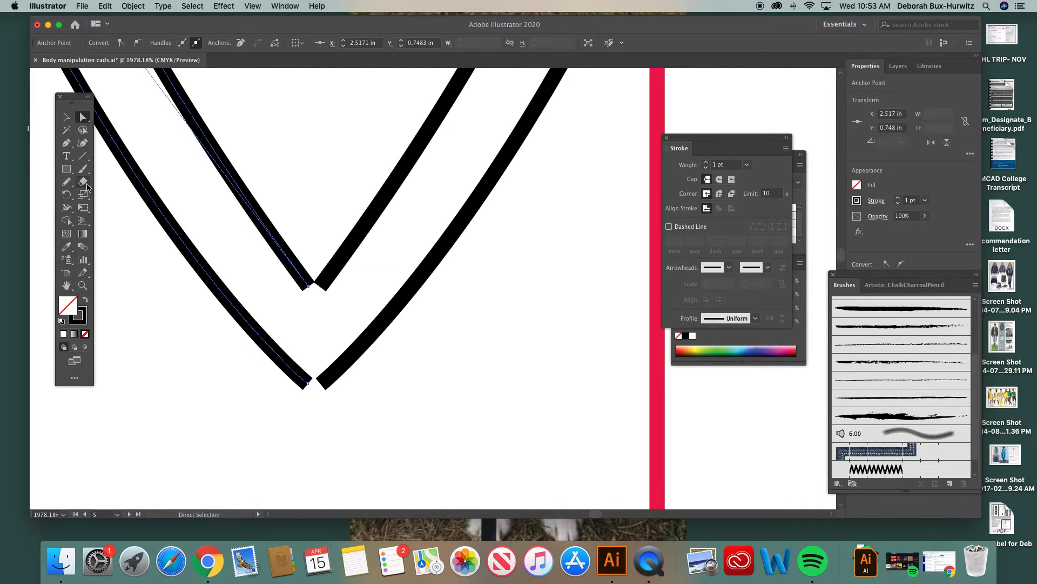
pyautogui.click(320, 287)
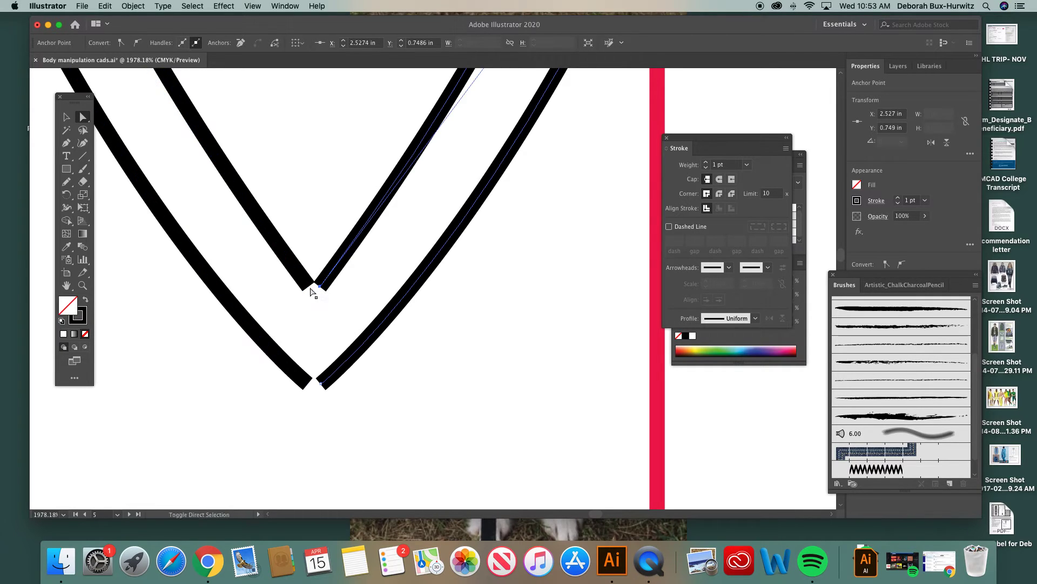
pyautogui.click(309, 287)
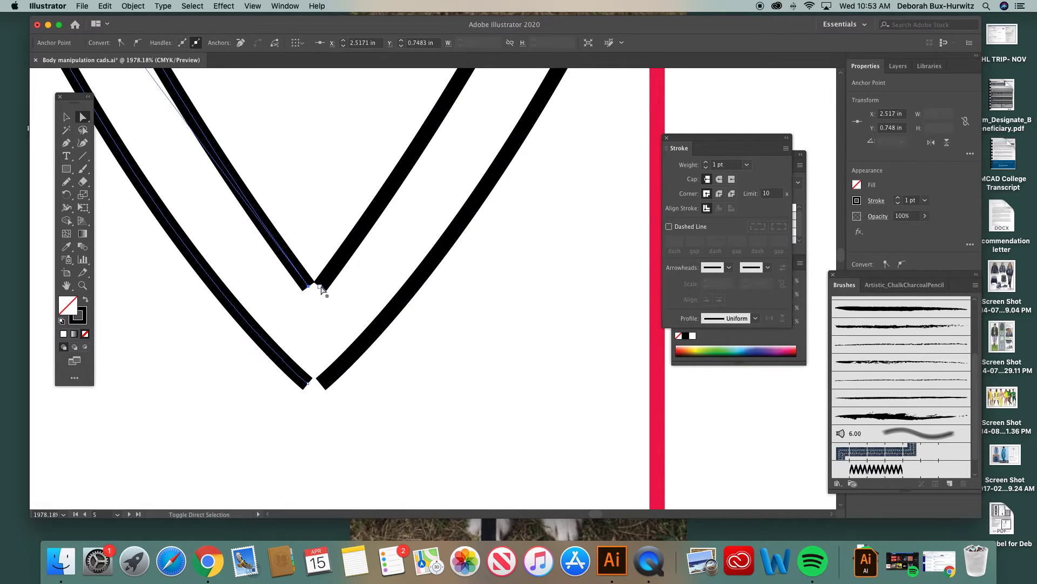
pyautogui.keyDown('shift'); pyautogui.click(320, 287); pyautogui.keyUp('shift')
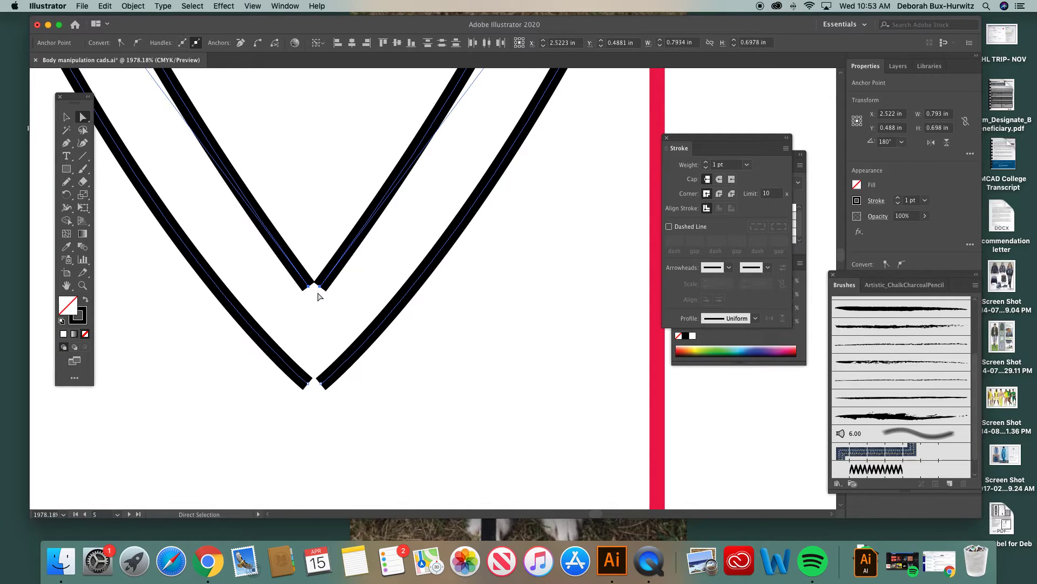
pyautogui.rightClick(327, 308)
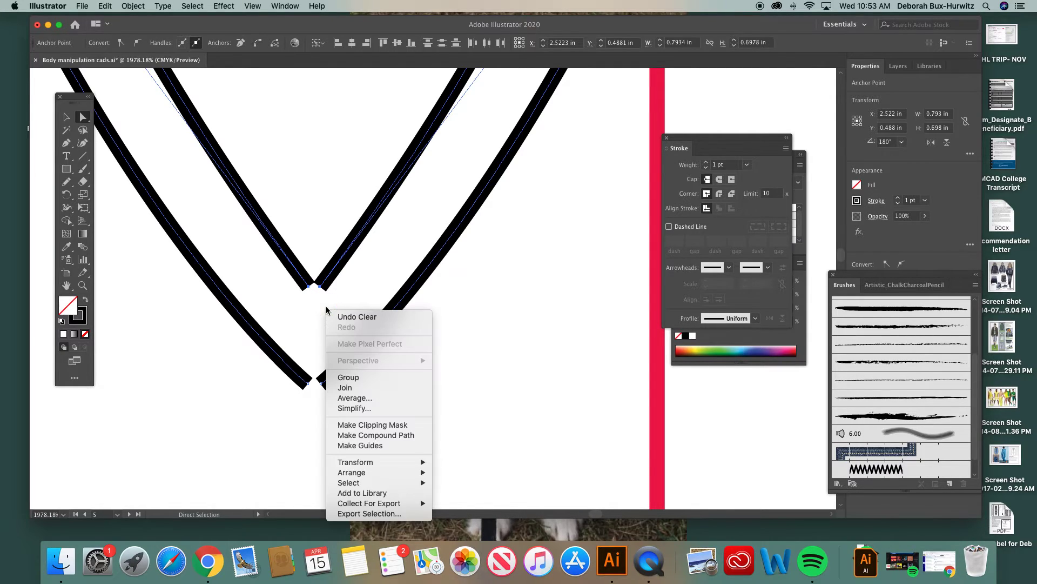
pyautogui.click(348, 283)
pyautogui.press('super+j')
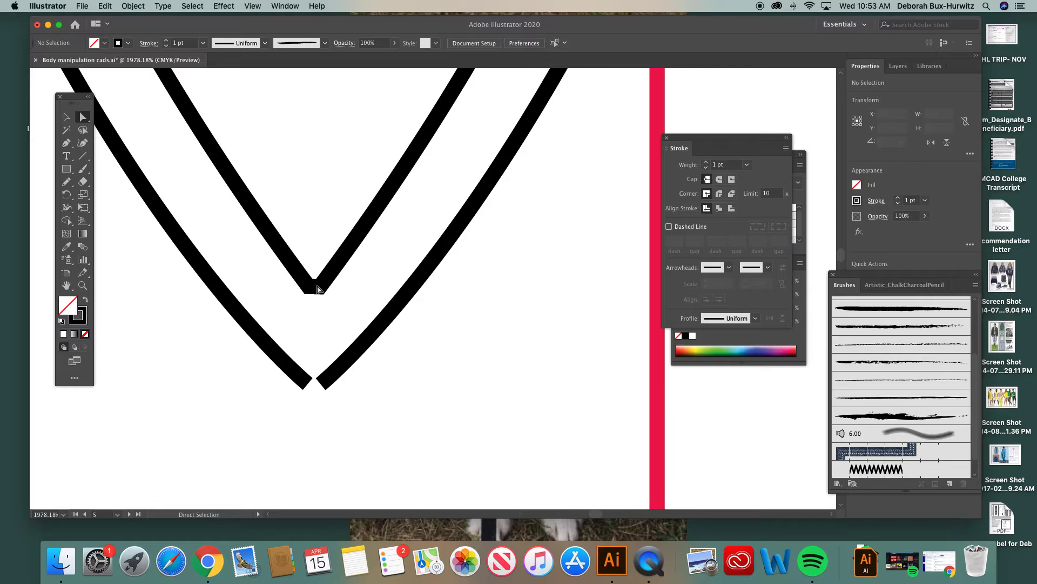
# Step: Try moving the right anchor of the joined inner point down to the centre at about X 2.523 in, Y 0.755 in, and undo the move
pyautogui.click(314, 288)
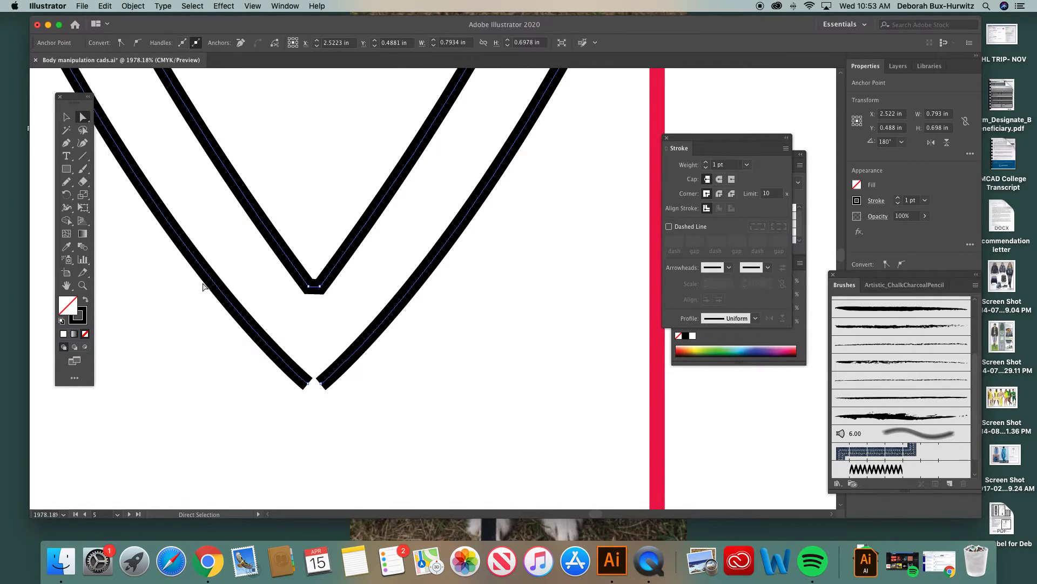
pyautogui.click(83, 286)
pyautogui.moveTo(217, 223); pyautogui.dragTo(486, 431)
pyautogui.click(83, 116)
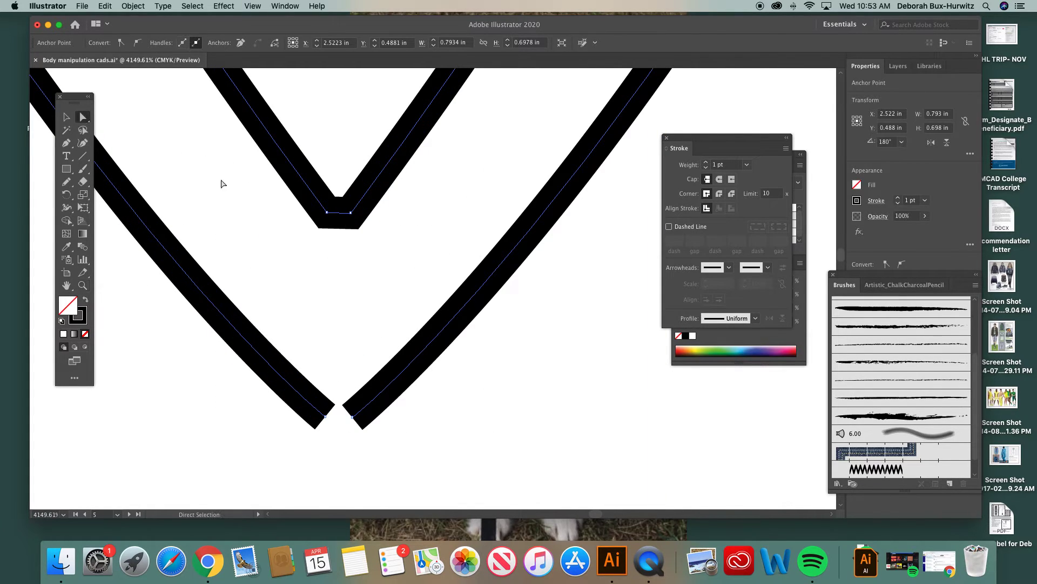
pyautogui.click(352, 212)
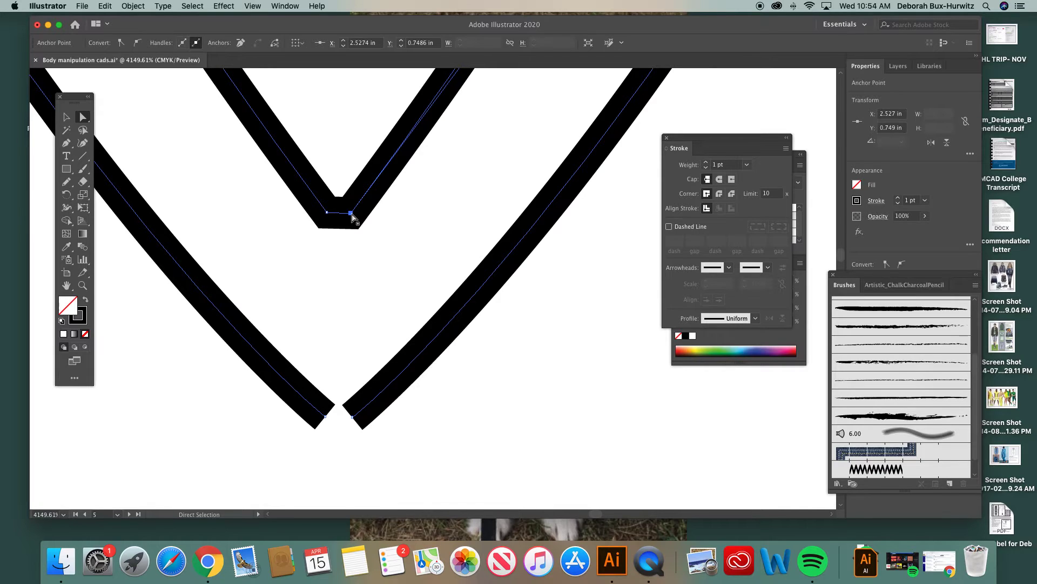
pyautogui.moveTo(351, 215); pyautogui.dragTo(339, 228)
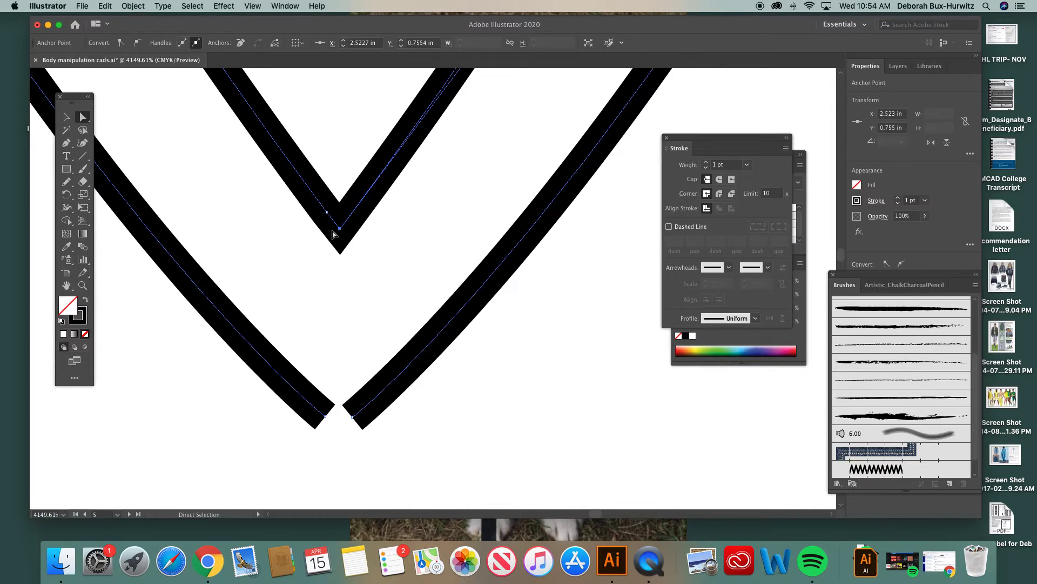
pyautogui.press('super+z')
pyautogui.press('super+z')
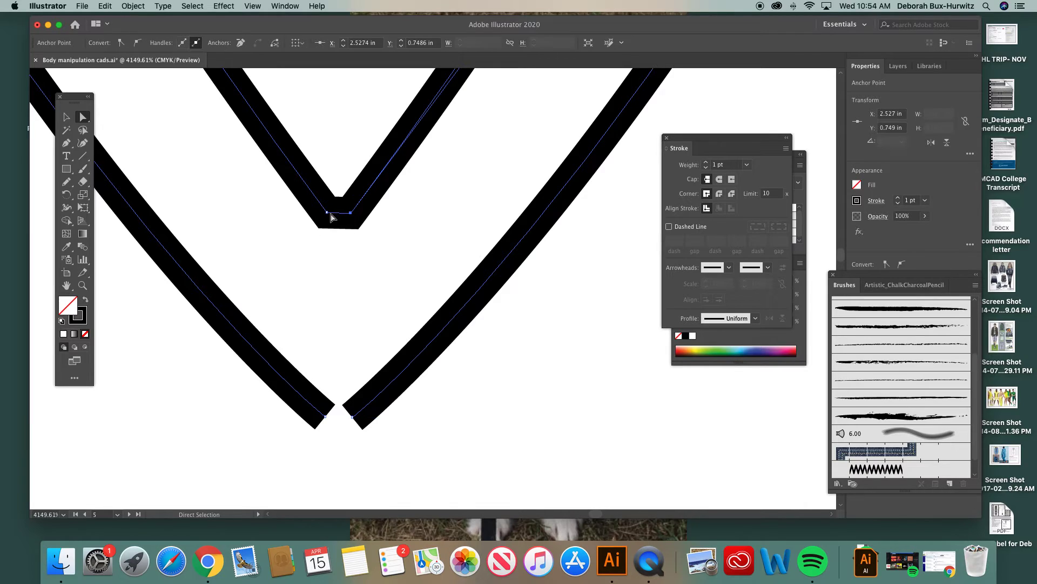
# Step: Move the inner point's right anchor down to the centre at about X 2.523 in, Y 0.756 in to form a sharp tip
pyautogui.click(351, 215)
pyautogui.moveTo(351, 216); pyautogui.dragTo(340, 230)
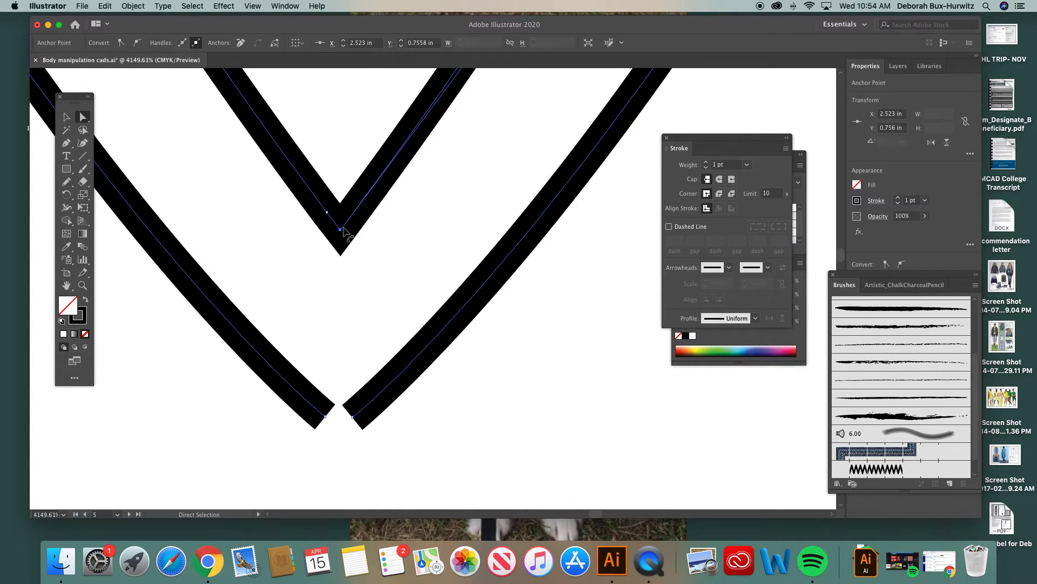
# Step: Join the left and right open endpoints of the V's outer outline at its point
pyautogui.scroll(-3, 346, 233)
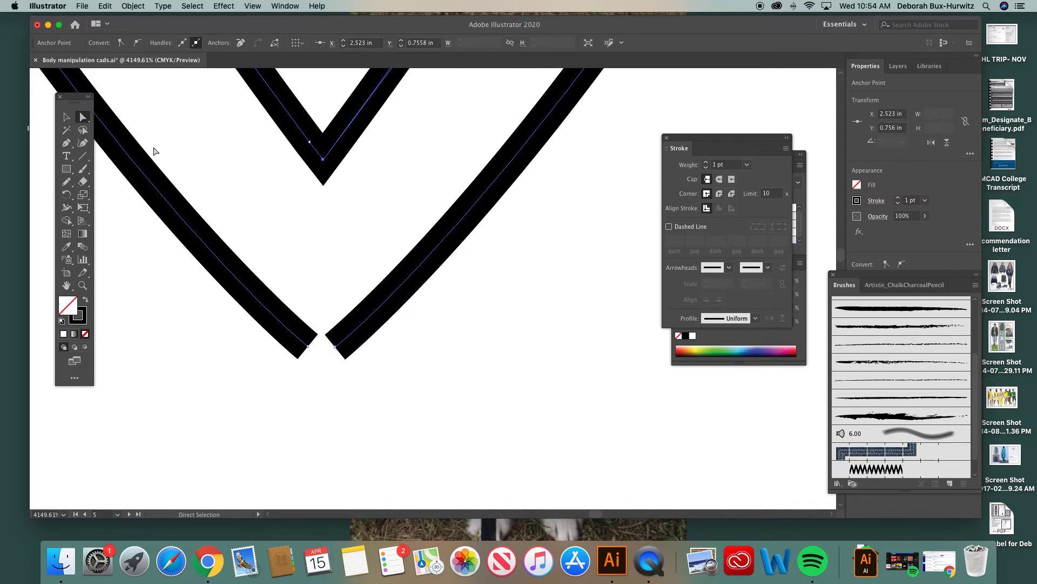
pyautogui.click(308, 346)
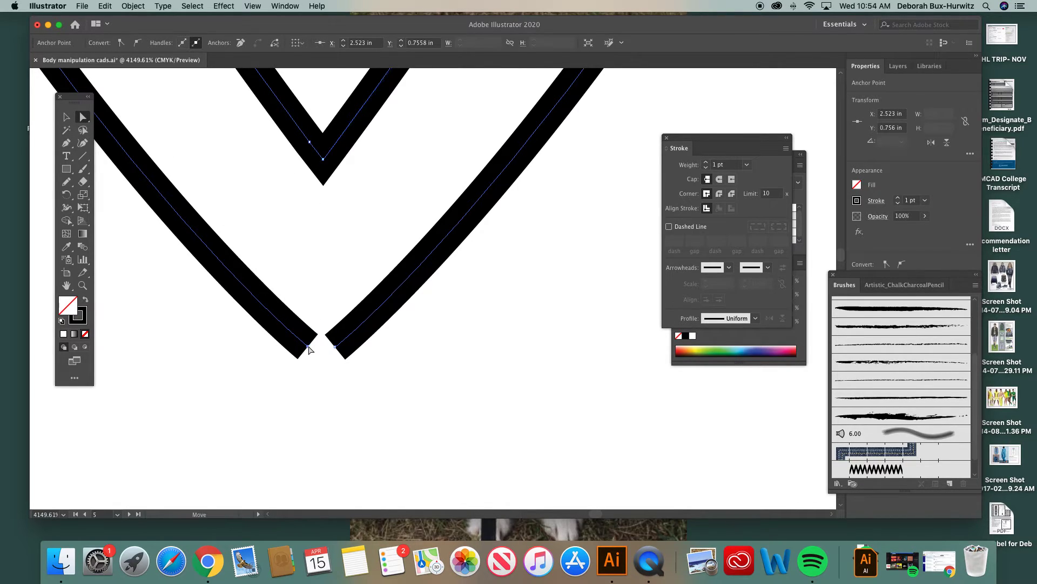
pyautogui.keyDown('shift'); pyautogui.click(335, 348); pyautogui.keyUp('shift')
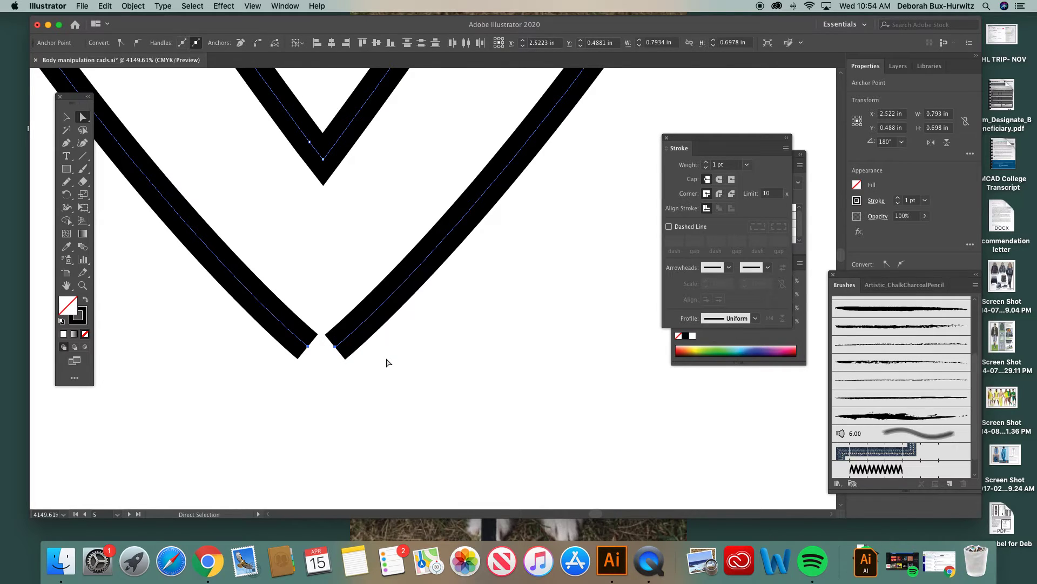
pyautogui.rightClick(337, 376)
pyautogui.click(358, 404)
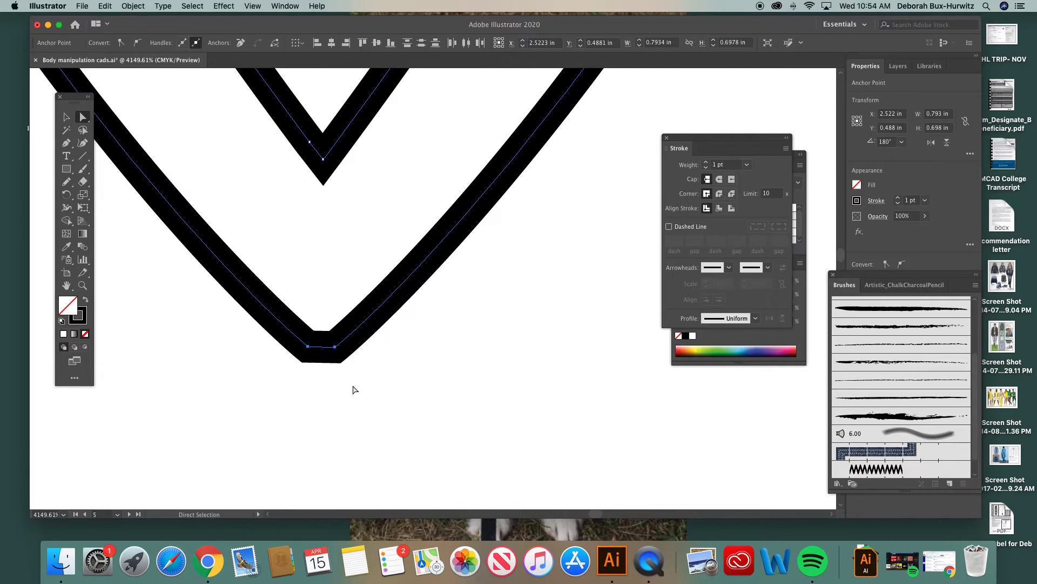
# Step: Move the outer point's right anchor down and inward to about X 2.525 in, Y 0.844 in to form a sharp tip
pyautogui.scroll(2, 351, 360)
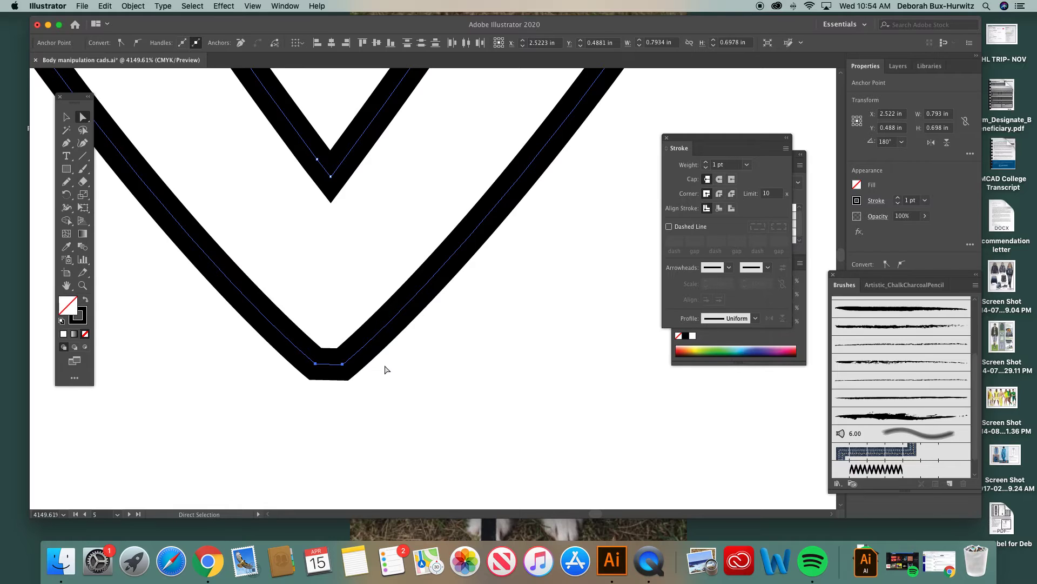
pyautogui.click(342, 364)
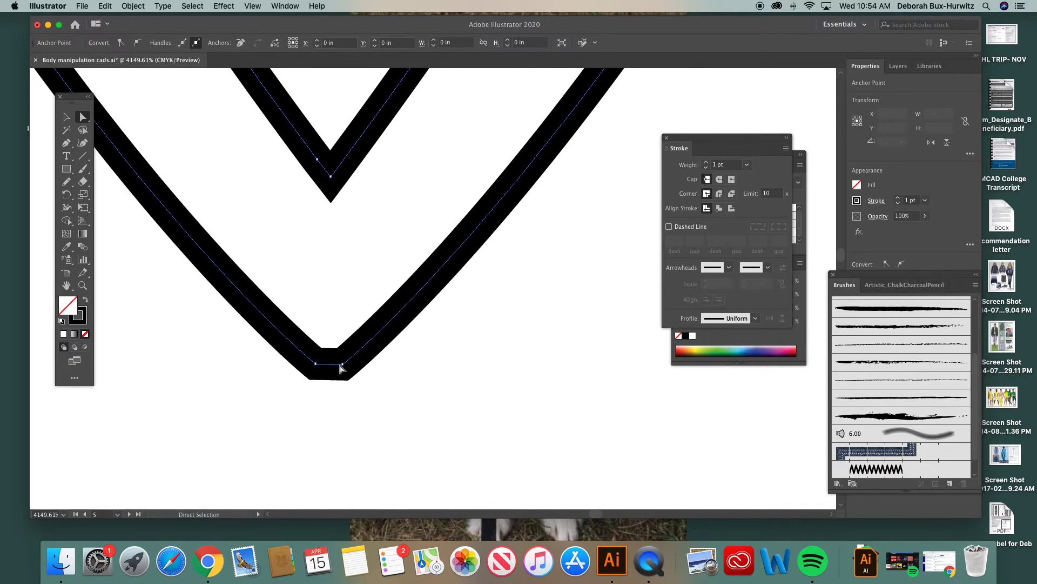
pyautogui.moveTo(342, 366); pyautogui.dragTo(335, 383)
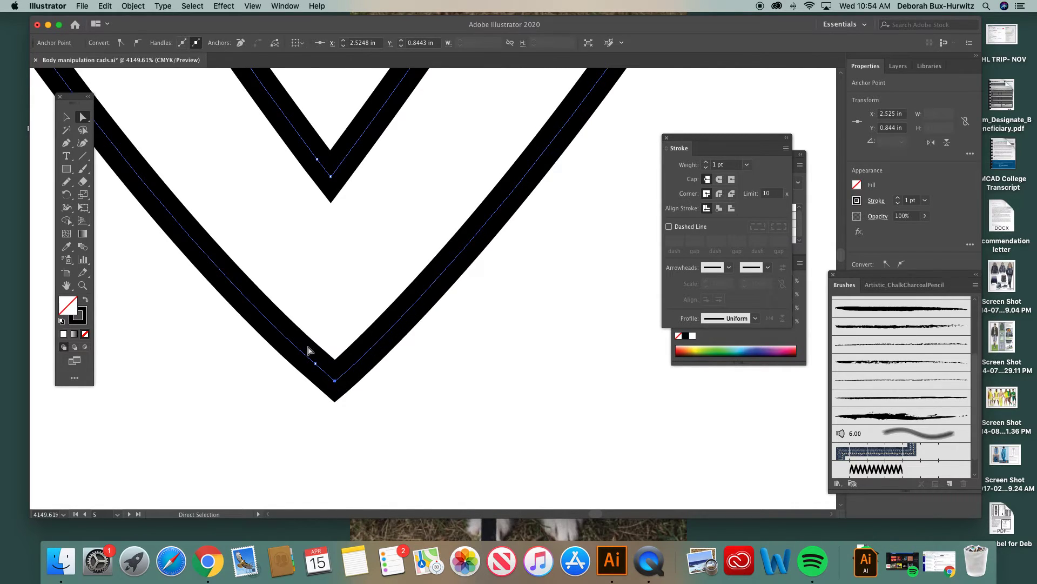
# Step: Deselect the anchors, try moving the joined V outline as one piece, and undo the move
pyautogui.press('super+minus')
pyautogui.press('super+minus')
pyautogui.press('super+minus')
pyautogui.press('super+minus')
pyautogui.press('super+minus')
pyautogui.press('super+minus')
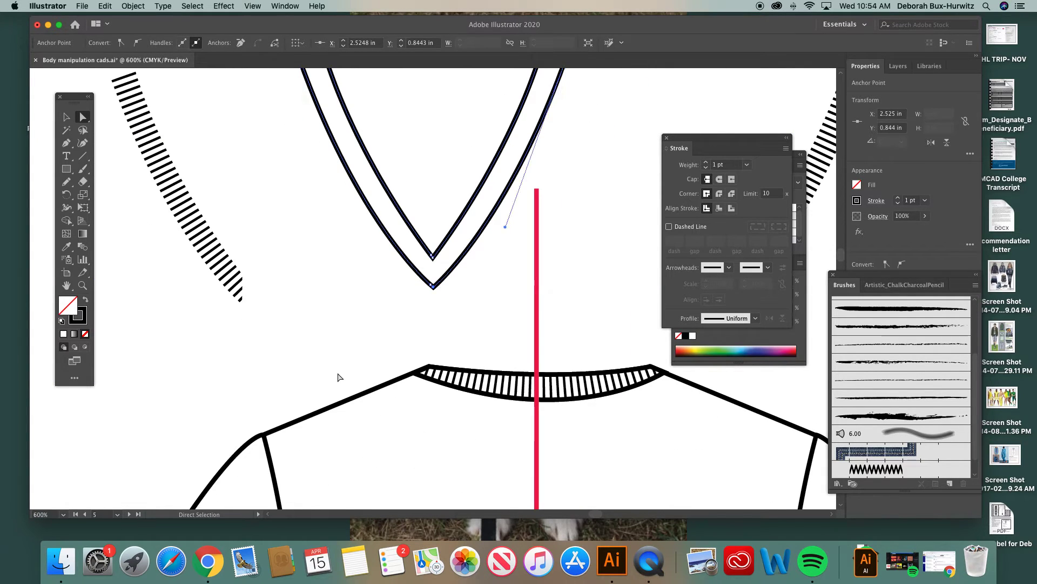
pyautogui.scroll(4, 331, 301)
pyautogui.hscroll(1, 331, 301)
pyautogui.press('v')
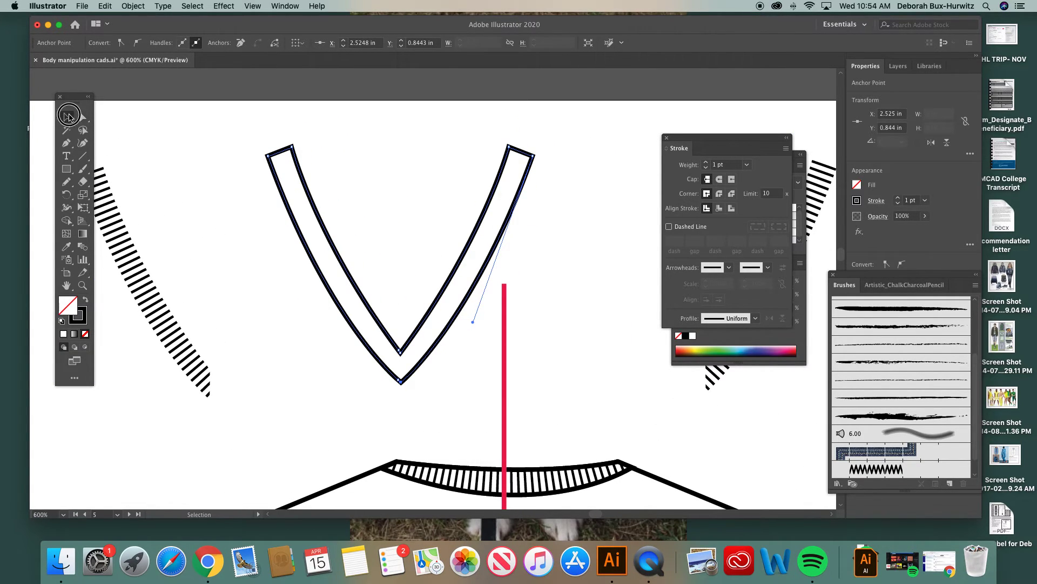
pyautogui.click(350, 139)
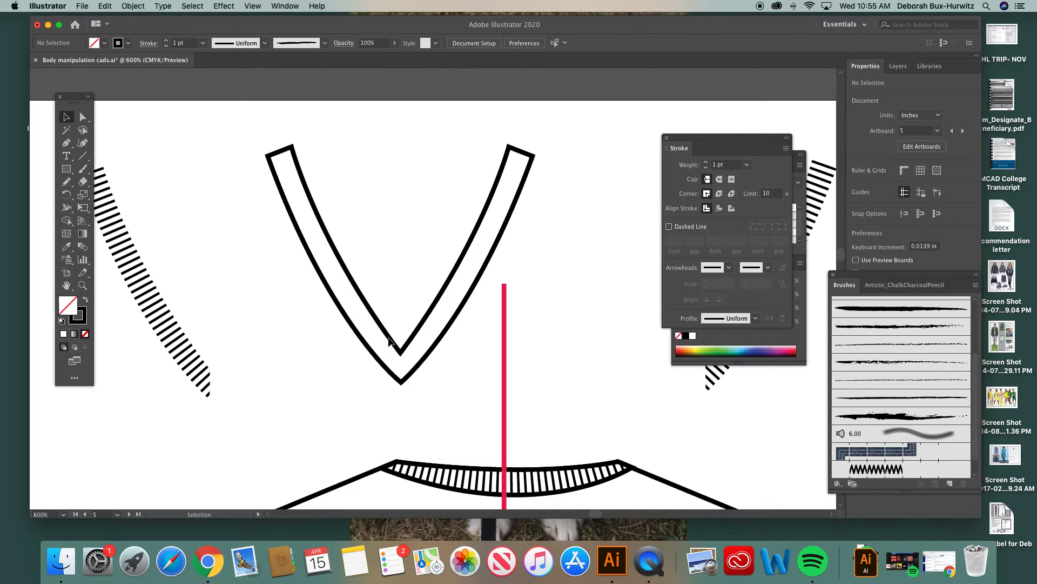
pyautogui.click(389, 341)
pyautogui.moveTo(389, 341); pyautogui.dragTo(327, 306)
pyautogui.hotkey('ctrl', 'z')
# Step: Move the left rib texture into the left half of the V outline, at about X 2.32 in, Y 0.488 in
pyautogui.press('a')
pyautogui.press('super+minus')
pyautogui.press('super+minus')
pyautogui.press('super+minus')
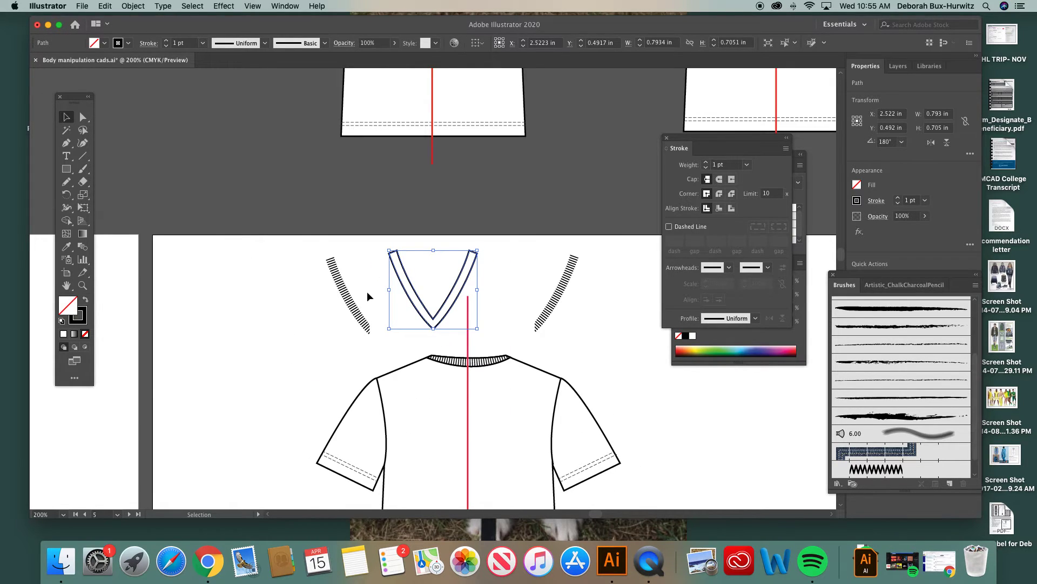
pyautogui.hscroll(3, 369, 296)
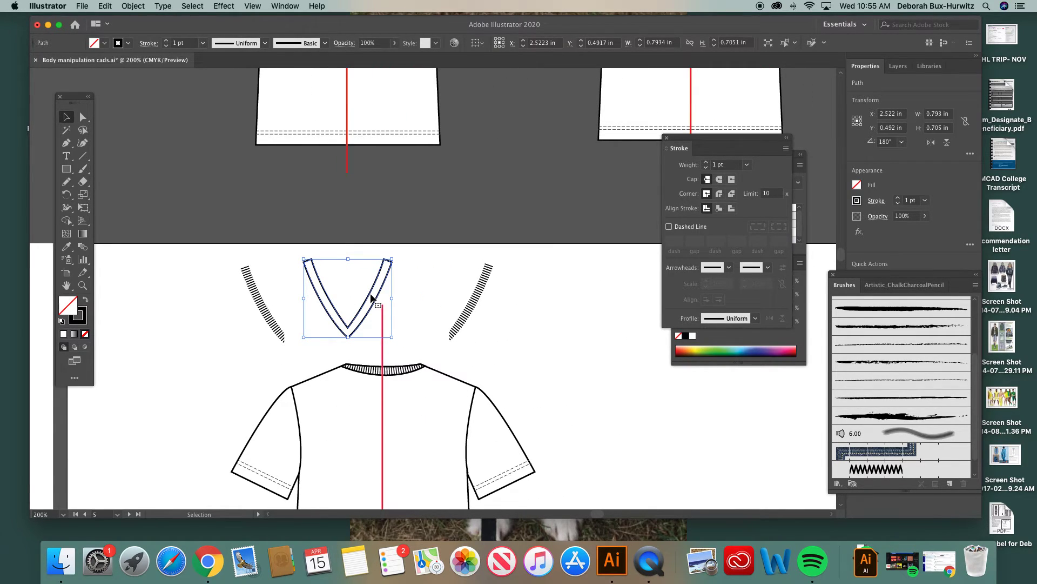
pyautogui.click(261, 293)
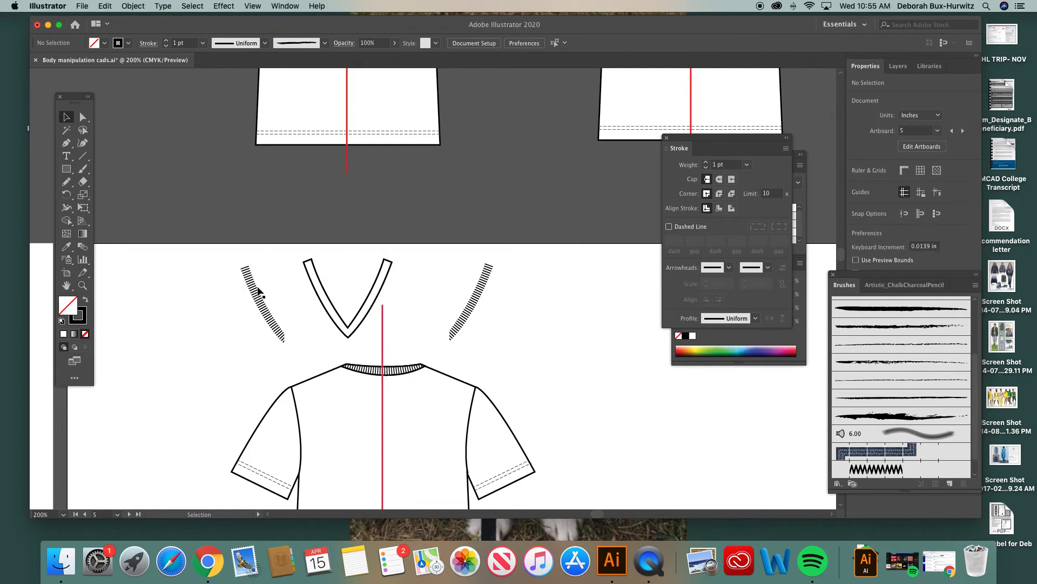
pyautogui.moveTo(260, 293); pyautogui.dragTo(320, 281)
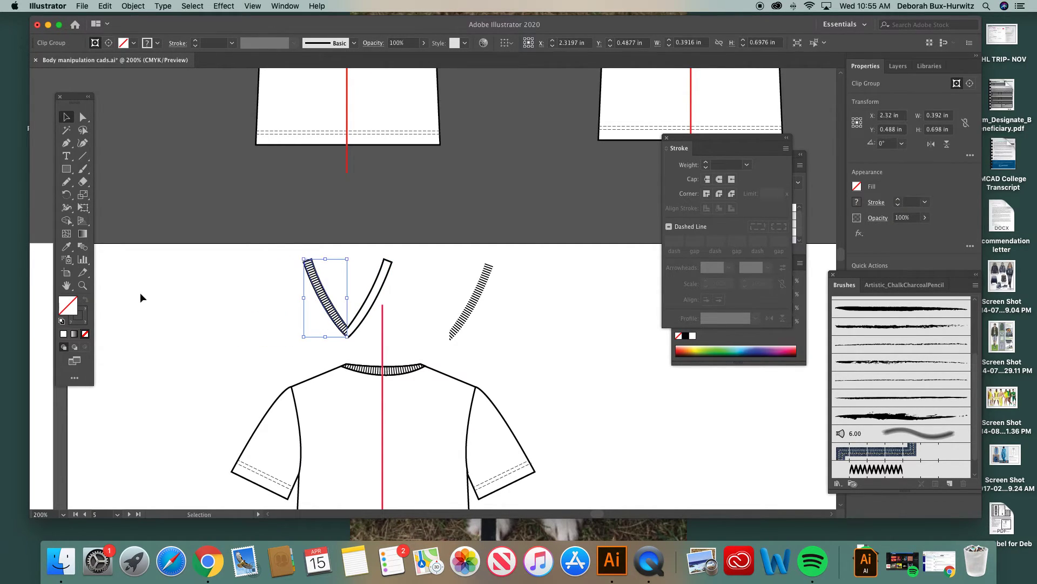
# Step: Move the right rib texture into the right half of the V outline, at about X 2.725 in, Y 0.488 in
pyautogui.click(82, 285)
pyautogui.moveTo(279, 219); pyautogui.dragTo(547, 363)
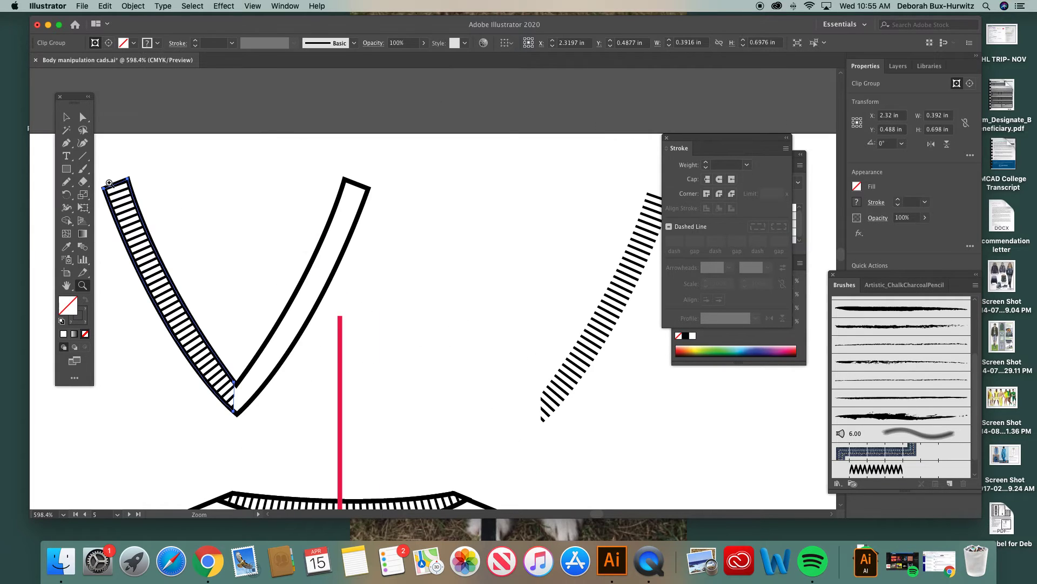
pyautogui.press('v')
pyautogui.moveTo(629, 256); pyautogui.dragTo(324, 239)
# Step: Select the left rib texture's mask at the V's tip and place the color controls beside the artwork
pyautogui.scroll(-2, 277, 244)
pyautogui.hscroll(-2, 277, 245)
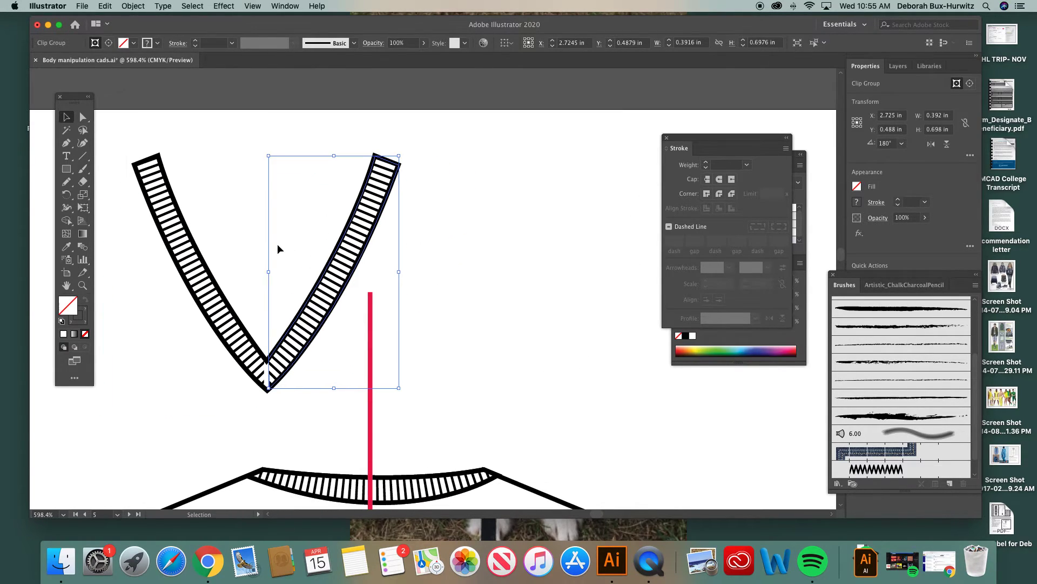
pyautogui.click(83, 285)
pyautogui.moveTo(129, 153); pyautogui.dragTo(510, 426)
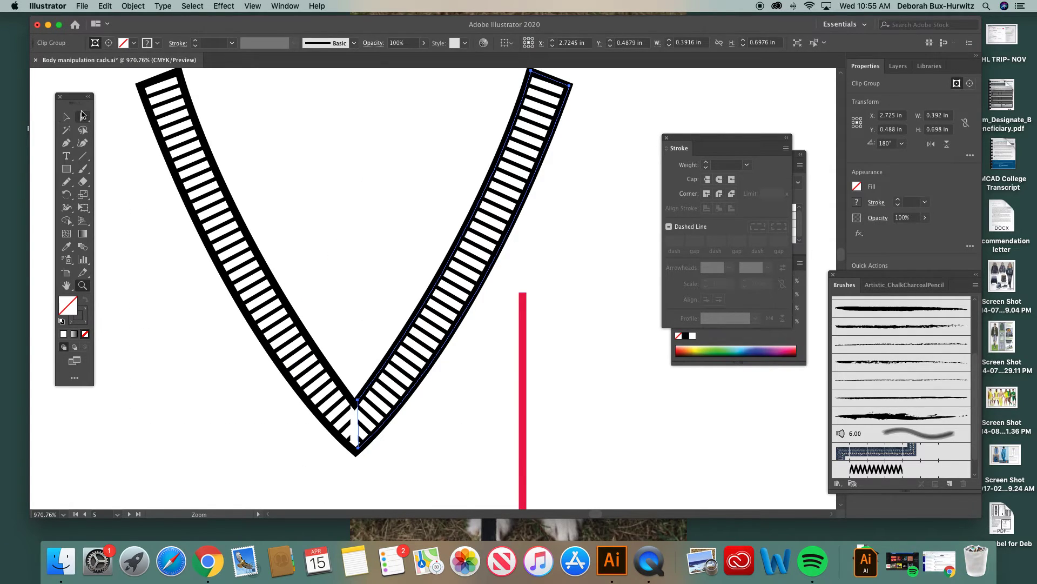
pyautogui.press('a')
pyautogui.click(353, 415)
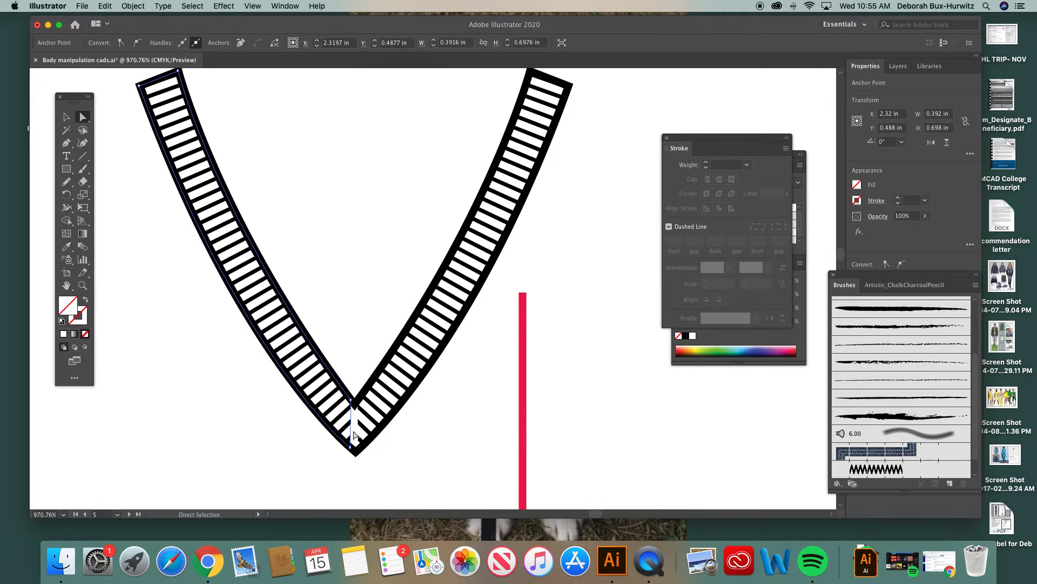
pyautogui.click(66, 143)
pyautogui.click(84, 322)
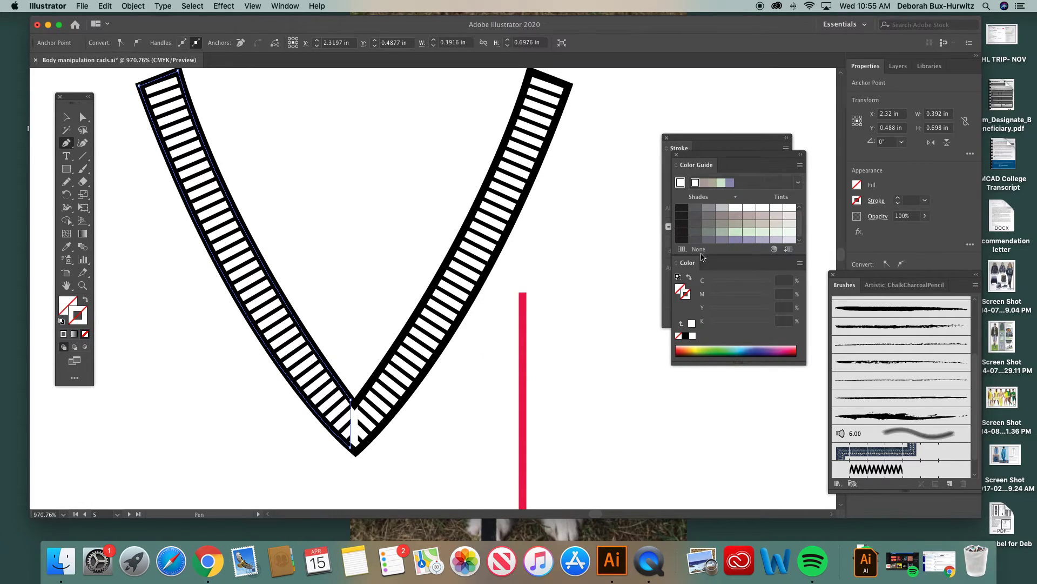
pyautogui.click(285, 6)
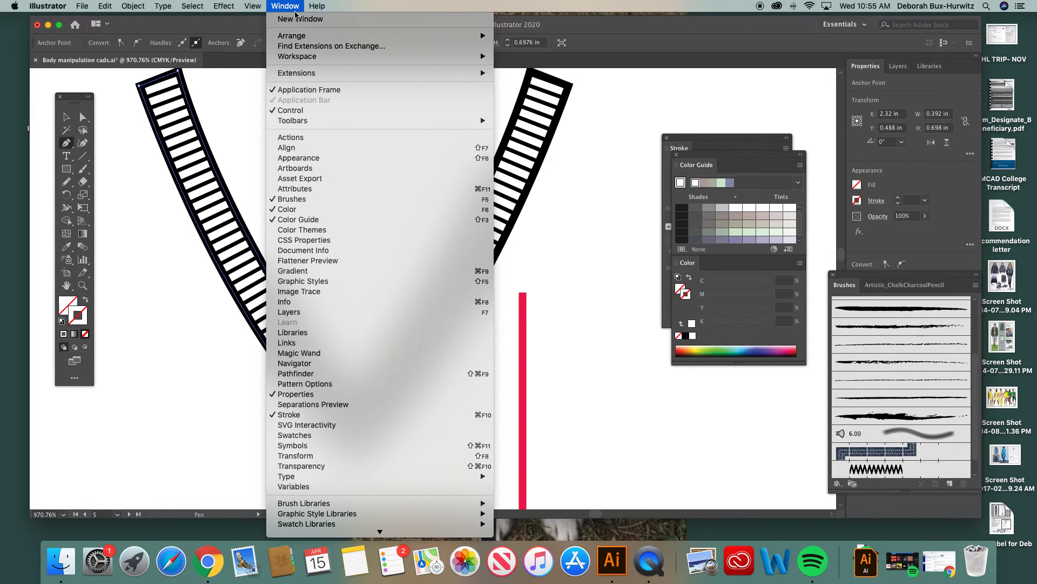
pyautogui.click(290, 5)
pyautogui.moveTo(708, 264); pyautogui.dragTo(604, 263)
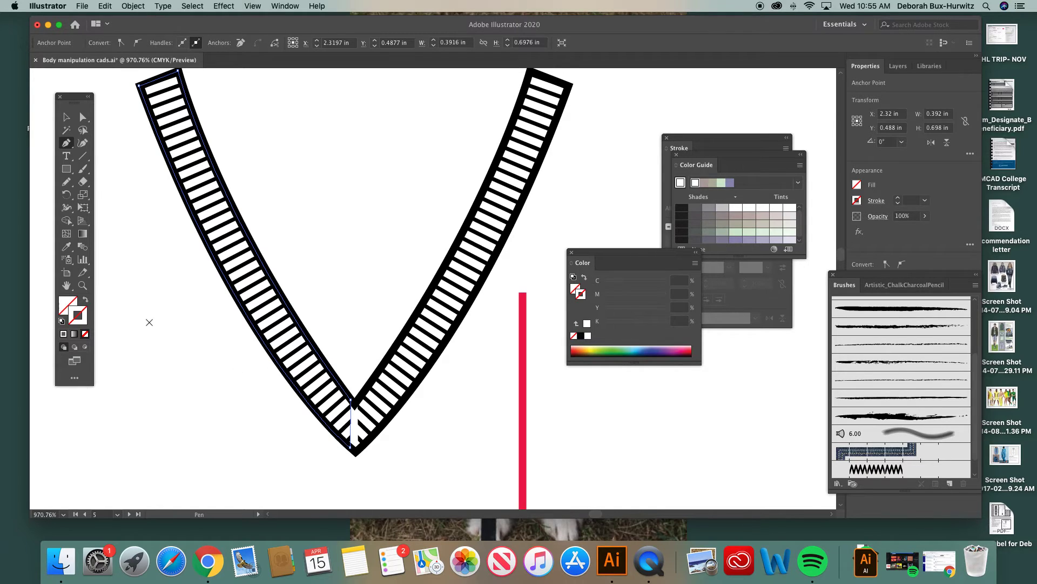
# Step: Try a black stroke on the left rib texture's mask, undo it, and clear the selection
pyautogui.click(580, 337)
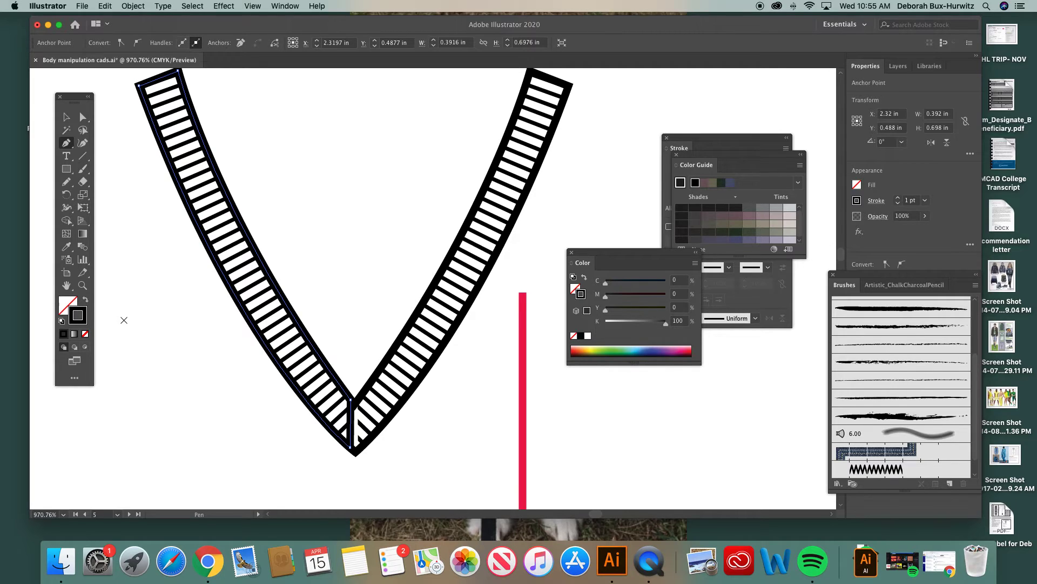
pyautogui.press('super+z')
pyautogui.click(84, 118)
pyautogui.click(315, 162)
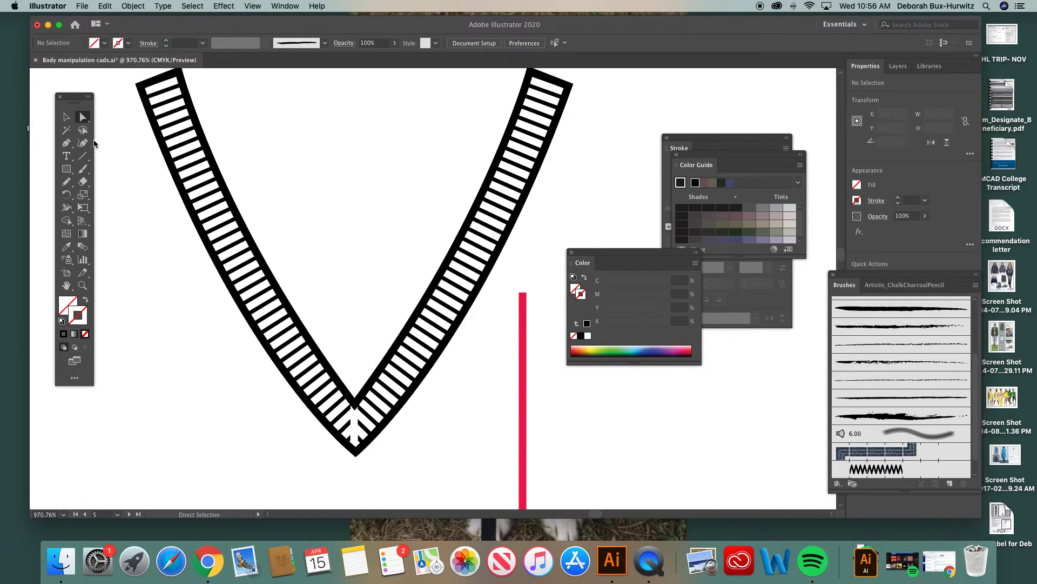
# Step: Draw a vertical black 1 pt seam line about 0.089 in long from the V's inner point to its outer tip, and deselect it
pyautogui.click(68, 143)
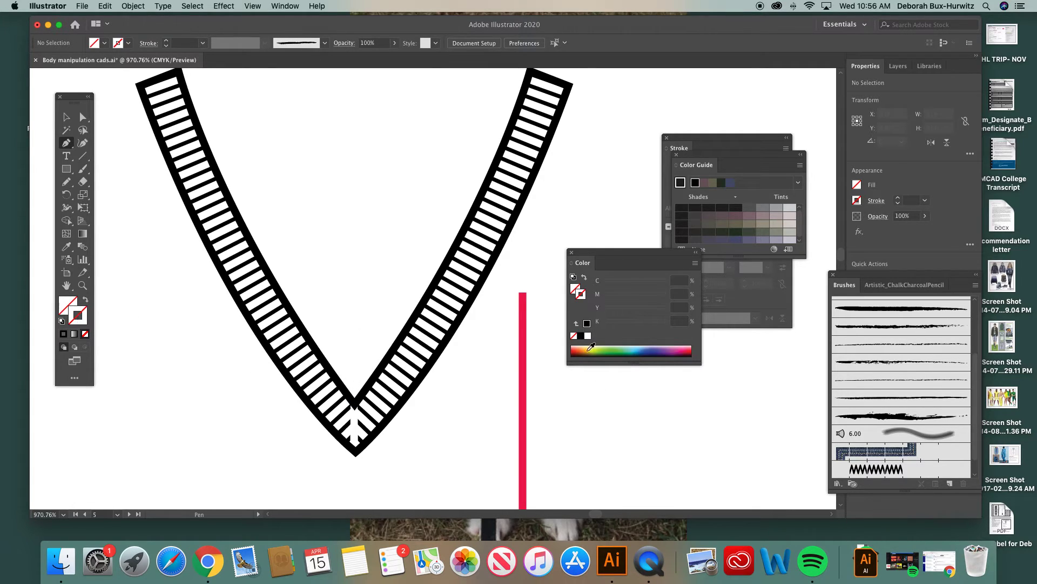
pyautogui.click(581, 336)
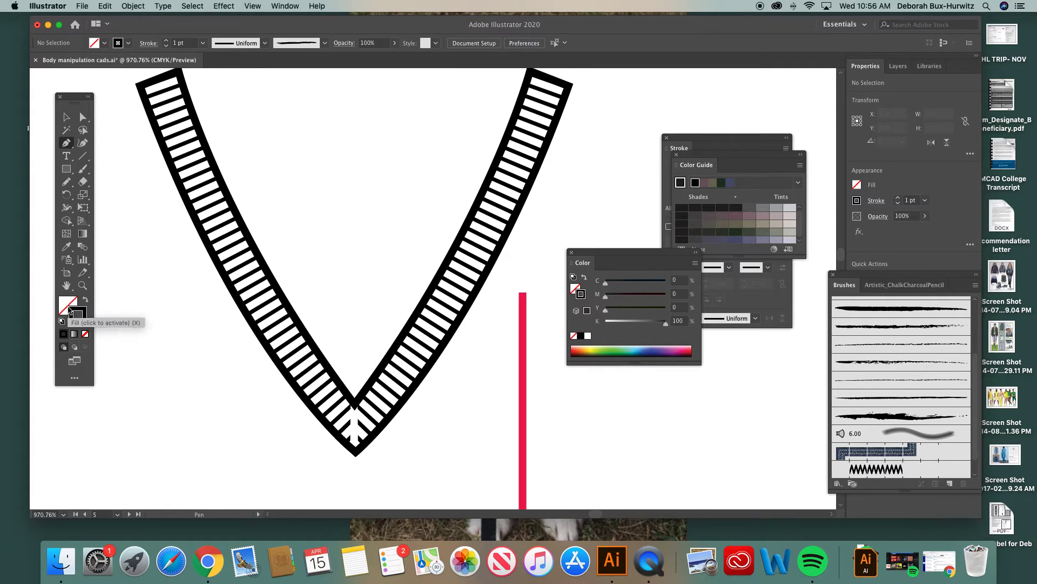
pyautogui.press('x')
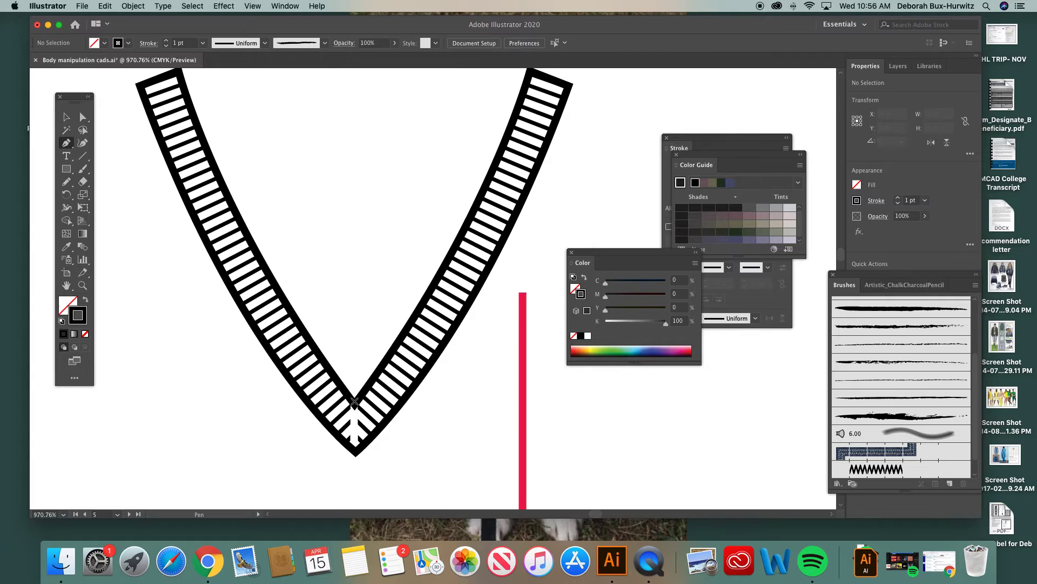
pyautogui.click(355, 403)
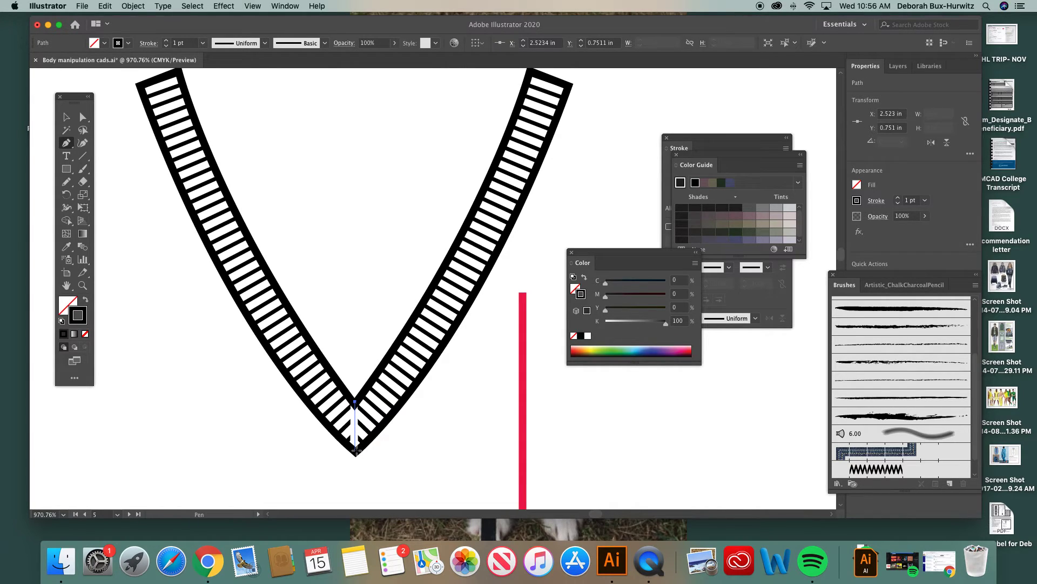
pyautogui.click(355, 449)
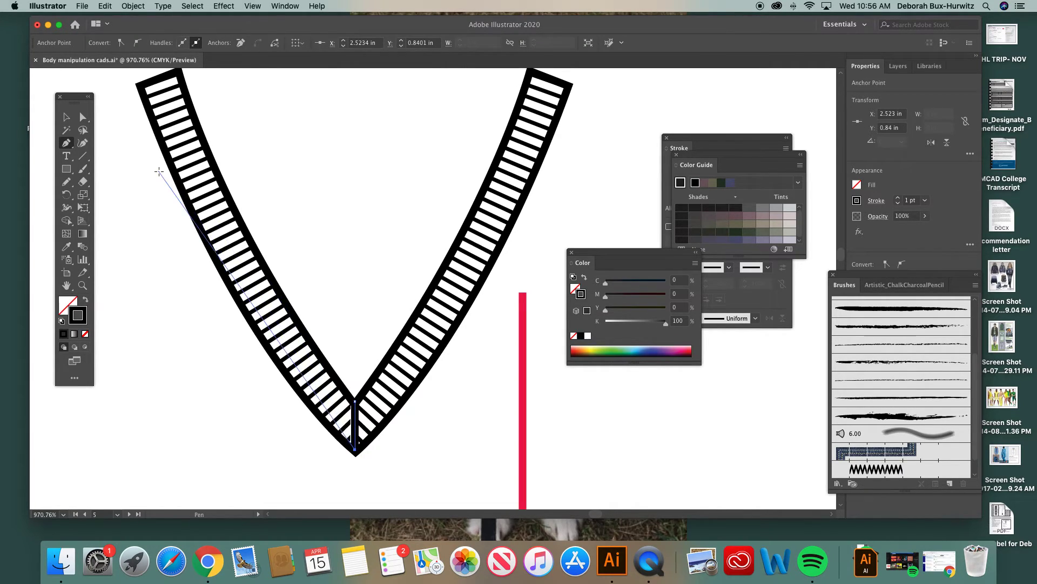
pyautogui.click(84, 117)
pyautogui.click(333, 163)
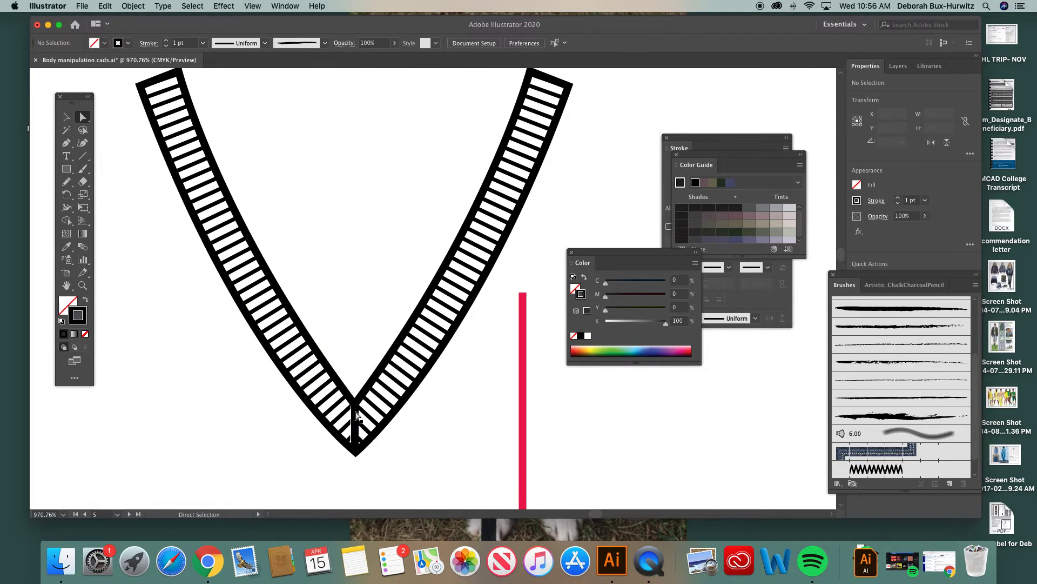
# Step: Try moving the seam line at the V's tip sideways, and undo the move
pyautogui.hscroll(1, 356, 417)
pyautogui.scroll(-1, 356, 417)
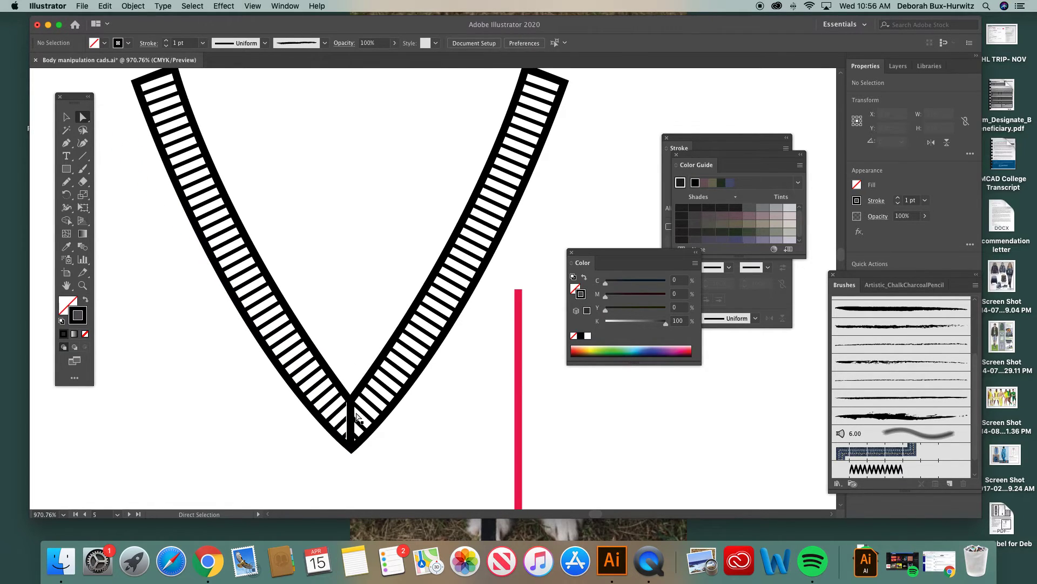
pyautogui.press('super+minus')
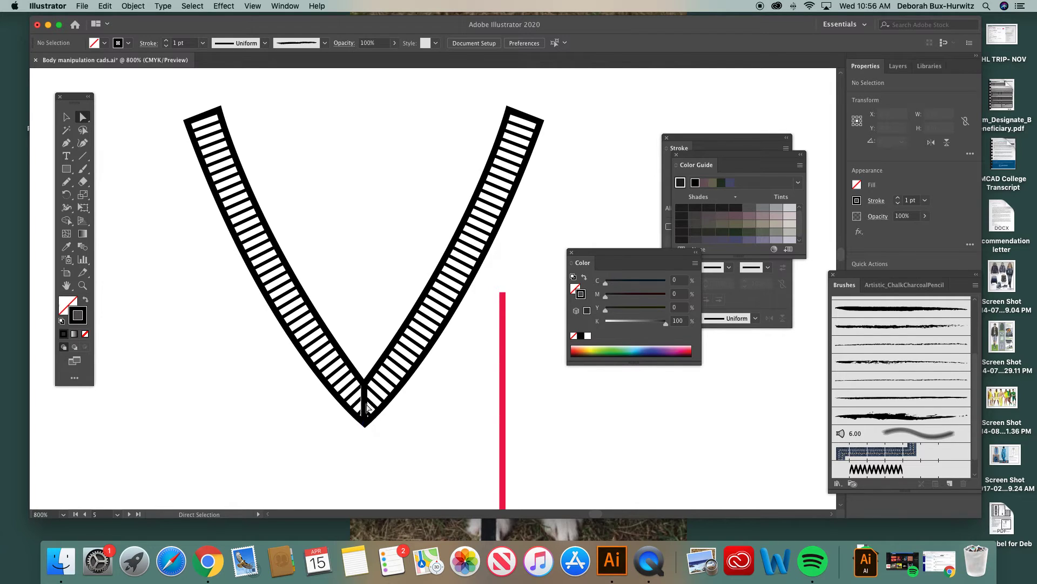
pyautogui.scroll(-1, 368, 427)
pyautogui.hscroll(1, 367, 428)
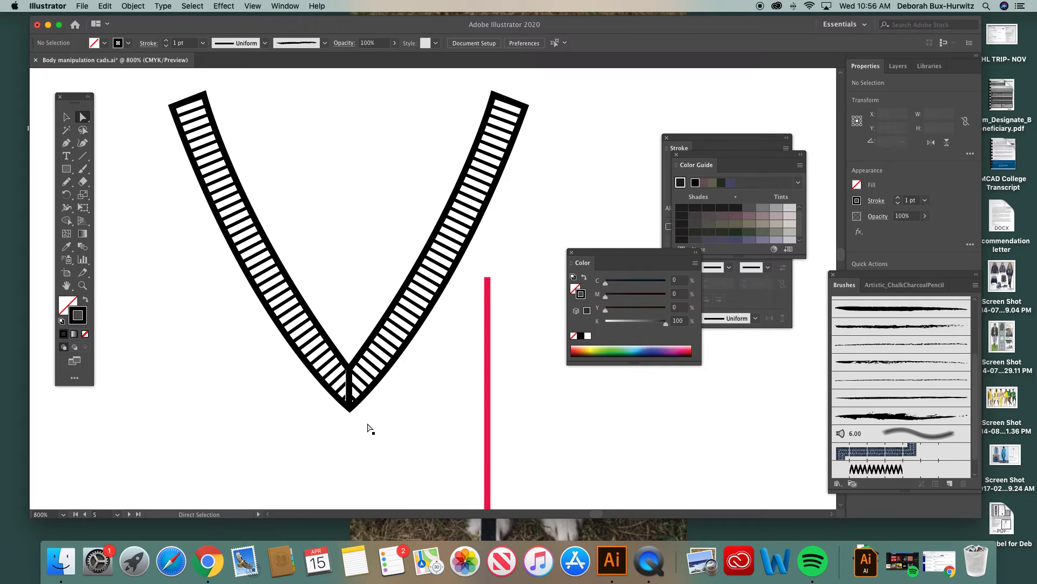
pyautogui.press('super+minus')
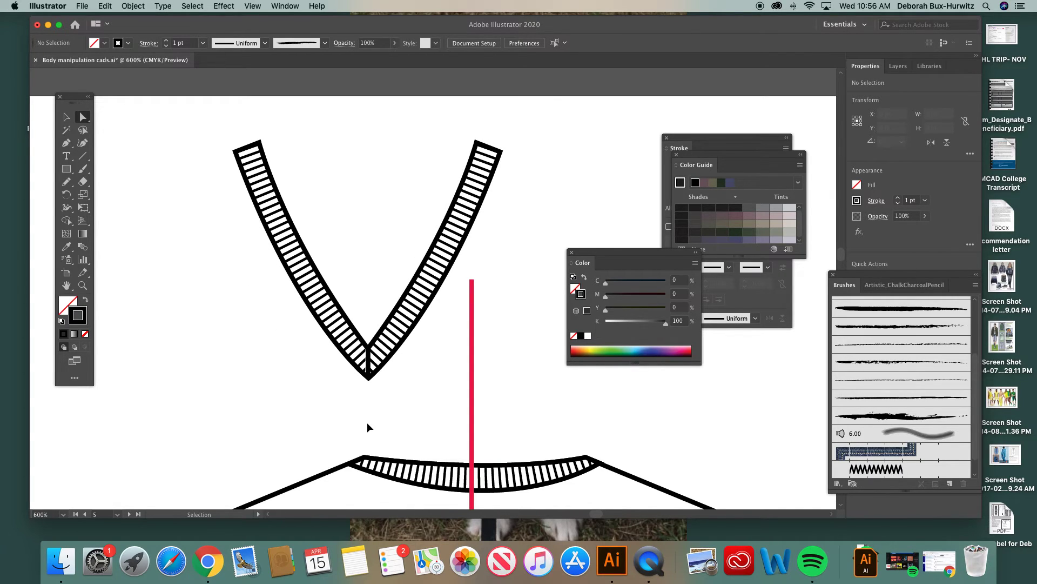
pyautogui.press('super+minus')
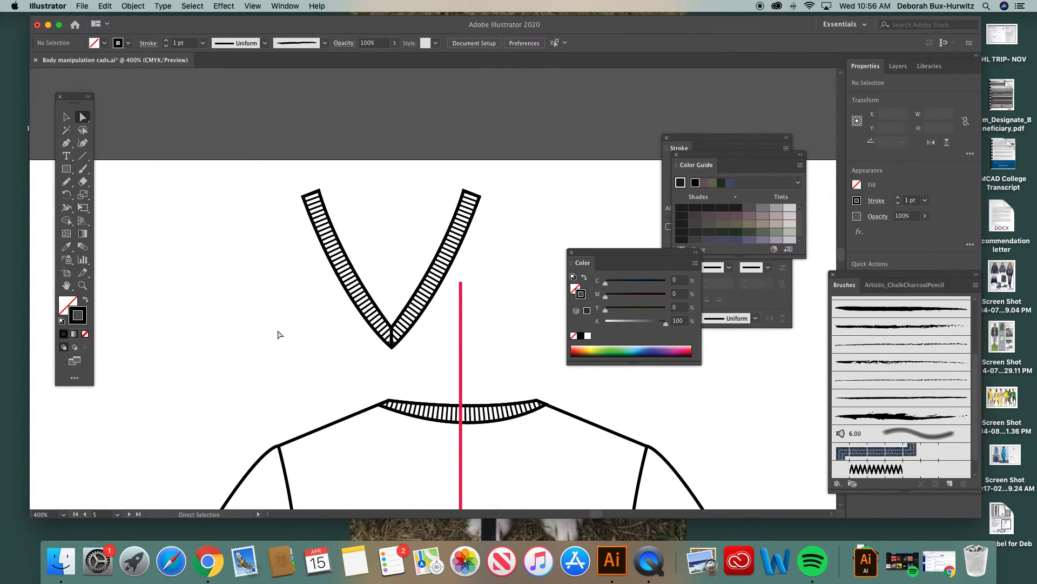
pyautogui.scroll(-1, 278, 336)
pyautogui.hscroll(2, 278, 335)
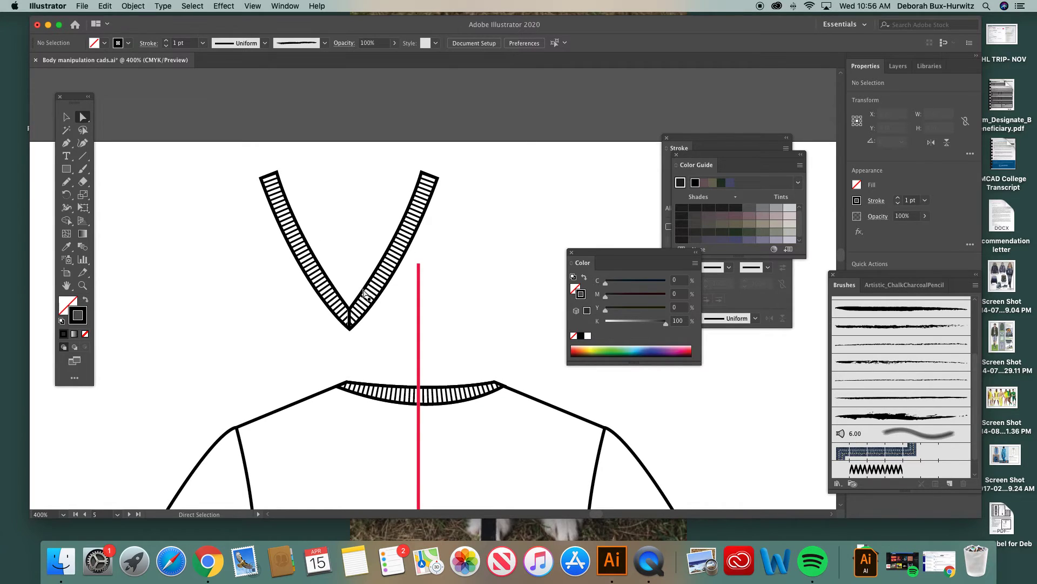
pyautogui.moveTo(350, 319); pyautogui.dragTo(308, 320)
pyautogui.press('super+z')
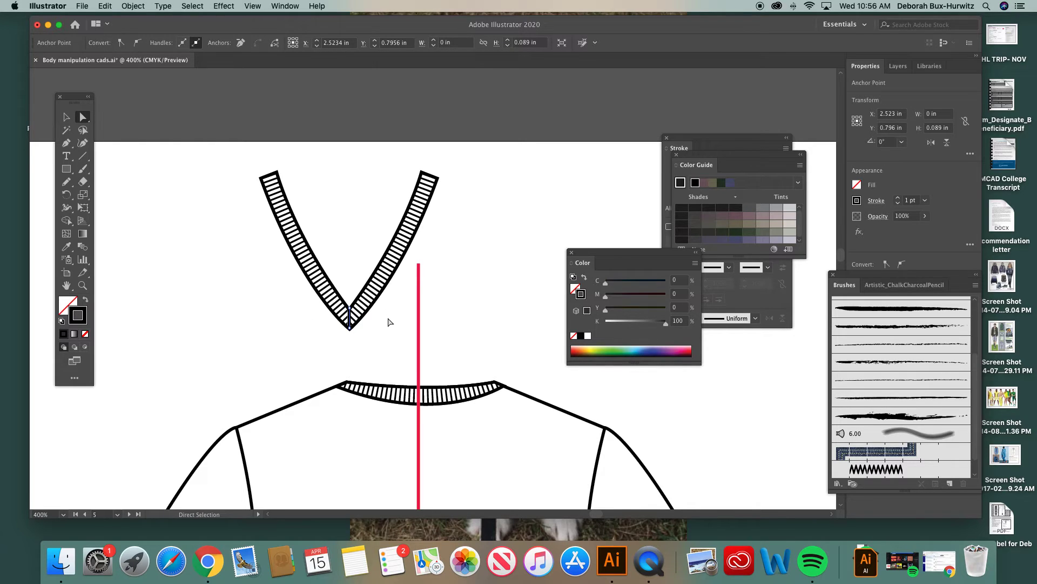
# Step: Group the V outline, both rib textures and the seam line into one object
pyautogui.scroll(-2, 389, 322)
pyautogui.hscroll(2, 389, 322)
pyautogui.click(66, 116)
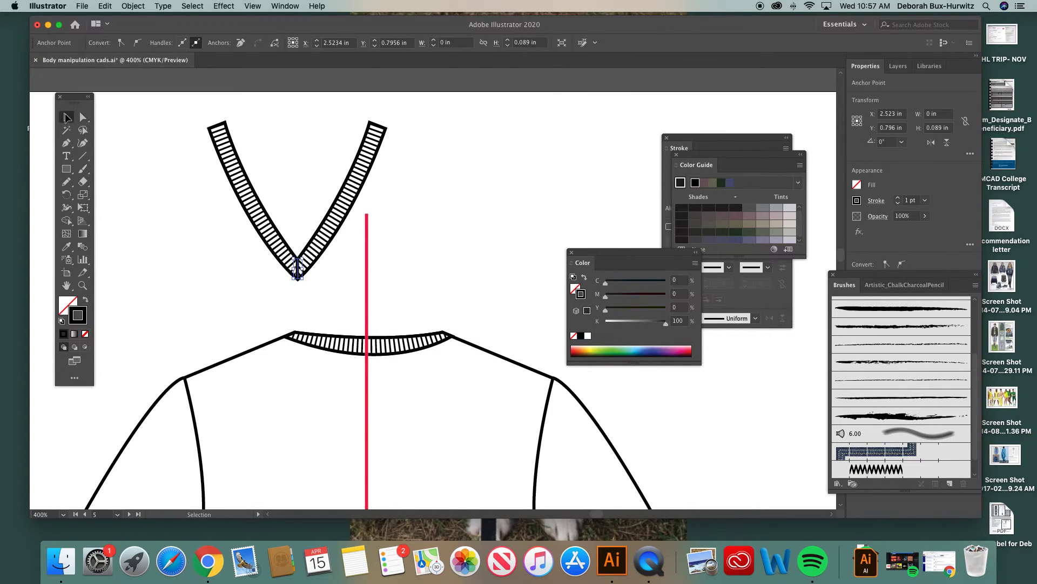
pyautogui.click(207, 108)
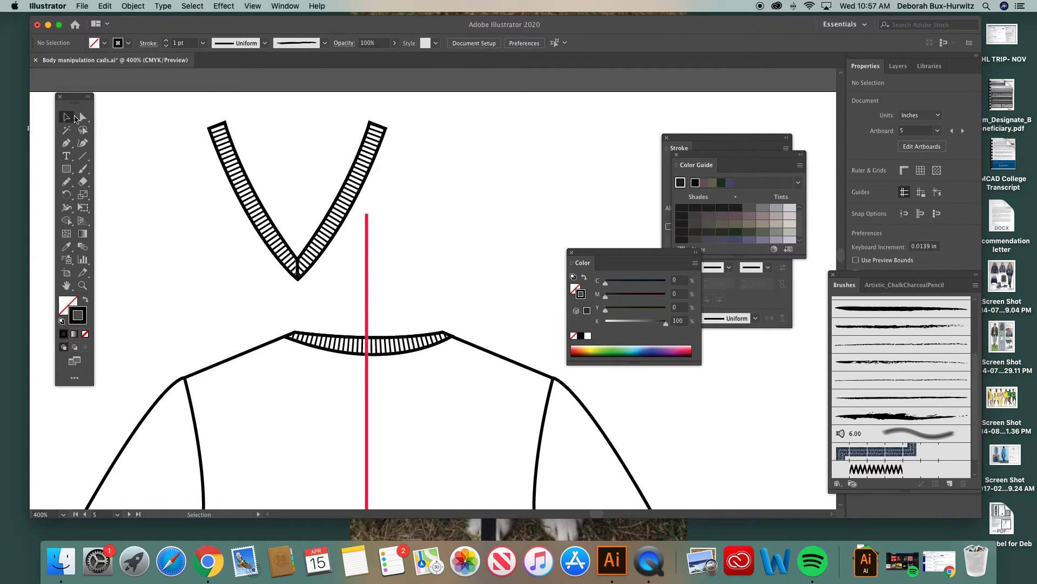
pyautogui.moveTo(193, 106); pyautogui.dragTo(406, 289)
pyautogui.click(133, 6)
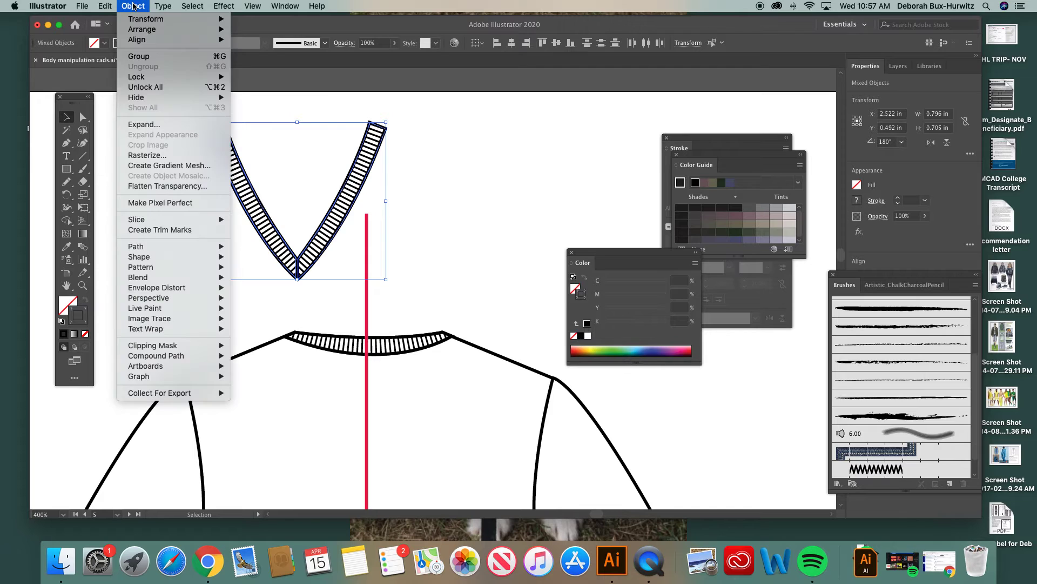
pyautogui.click(145, 56)
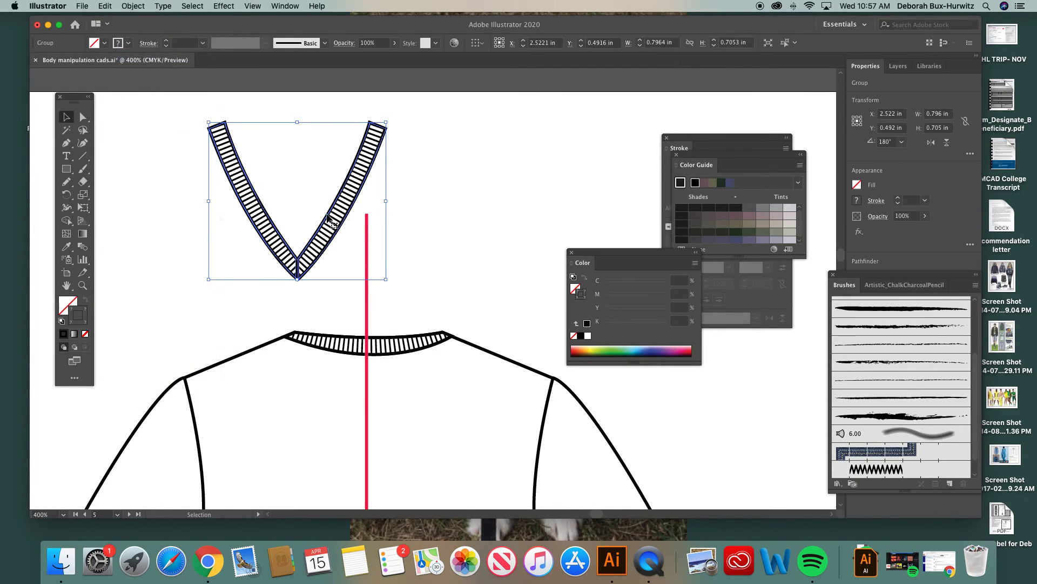
# Step: Move the grouped V neckband onto the tee's neckline, at about X 2.845 in, Y 1.44 in, and deselect it
pyautogui.moveTo(329, 217); pyautogui.dragTo(400, 426)
pyautogui.scroll(-4, 400, 426)
pyautogui.scroll(-2, 400, 425)
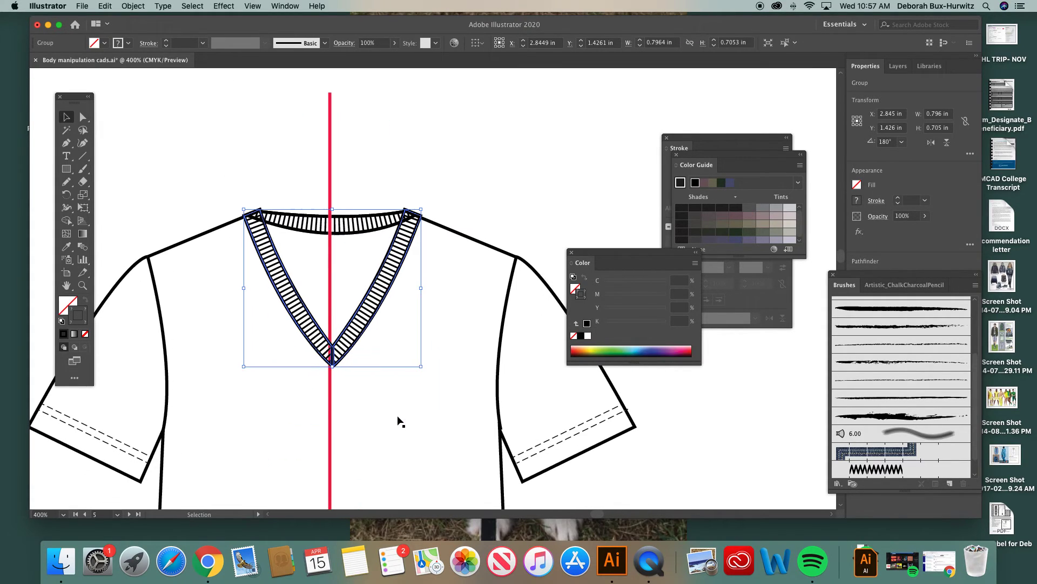
pyautogui.press('Down')
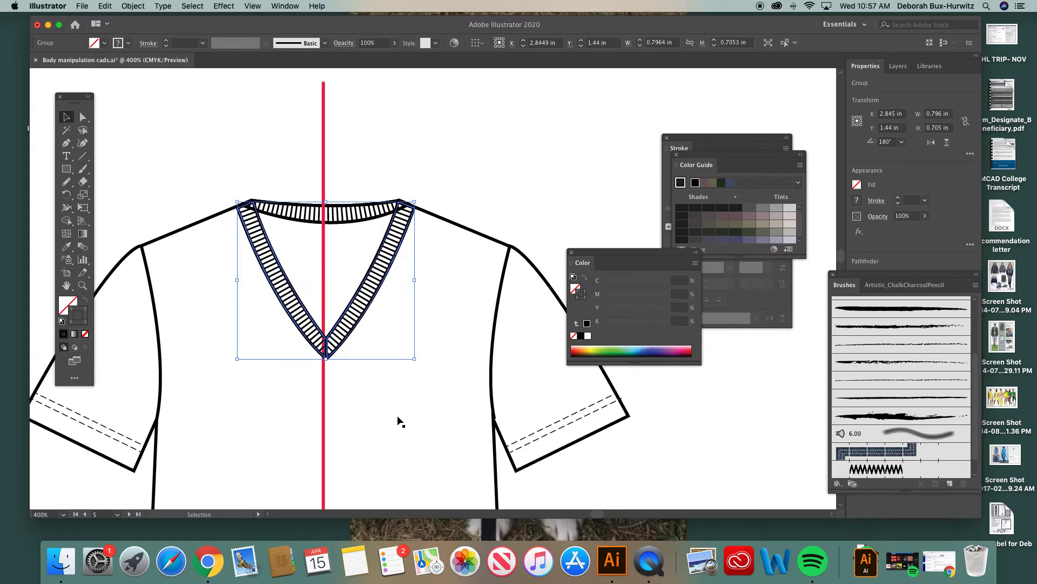
pyautogui.click(277, 179)
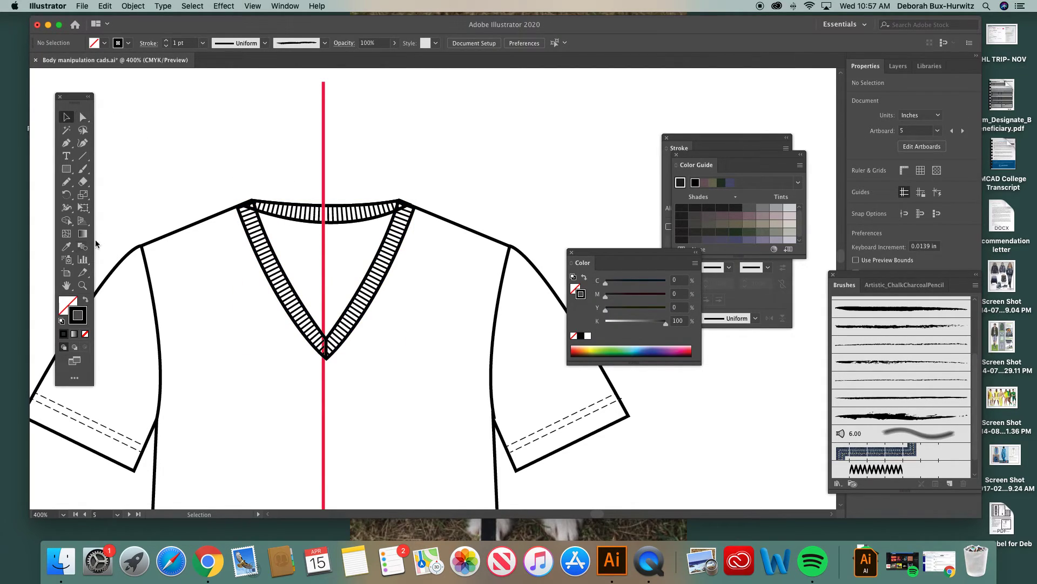
# Step: Select the V band outline within the group and fill it with white
pyautogui.click(82, 285)
pyautogui.moveTo(221, 166); pyautogui.dragTo(528, 381)
pyautogui.press('a')
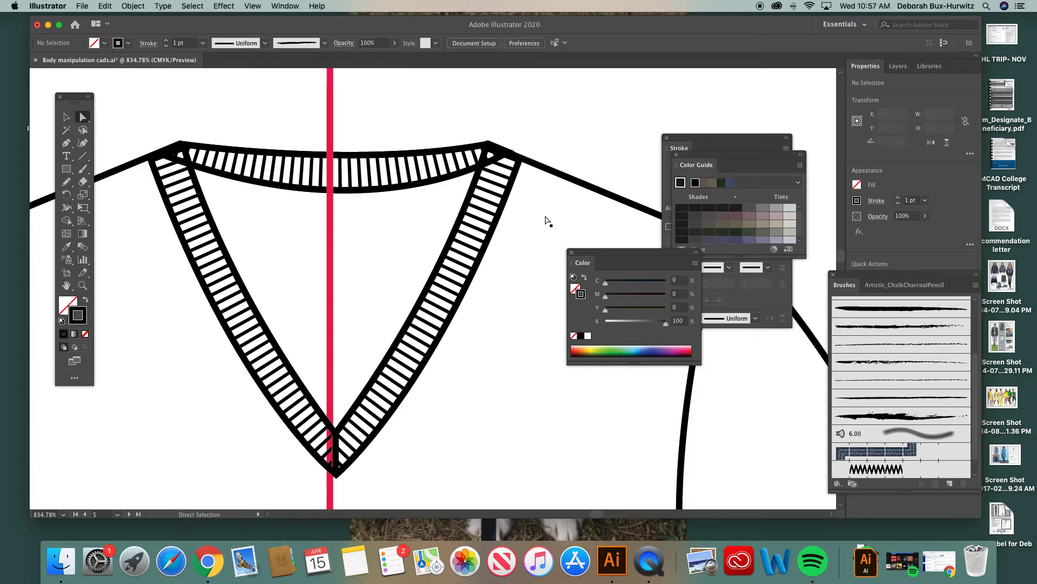
pyautogui.click(573, 252)
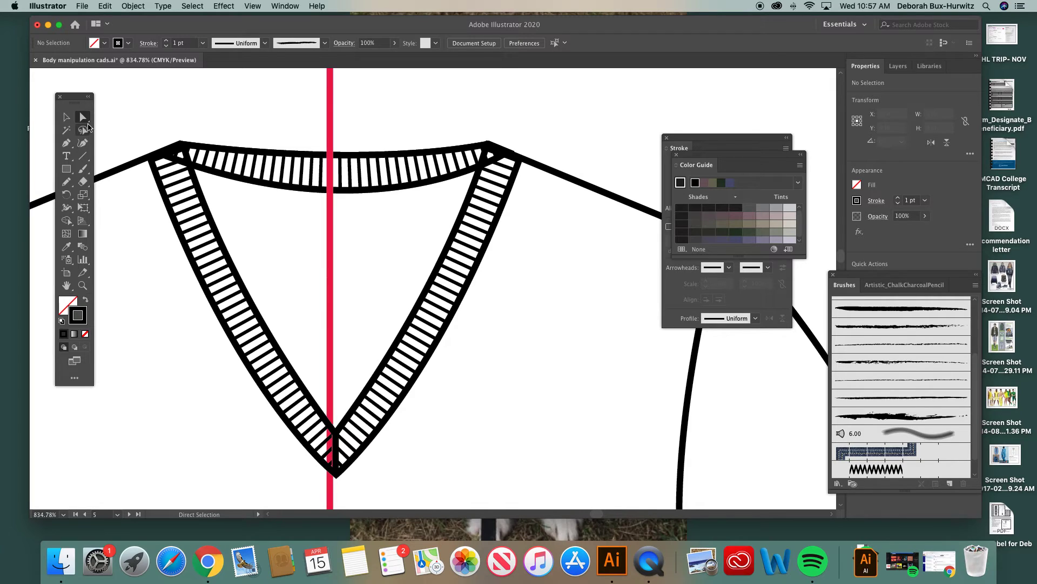
pyautogui.click(204, 201)
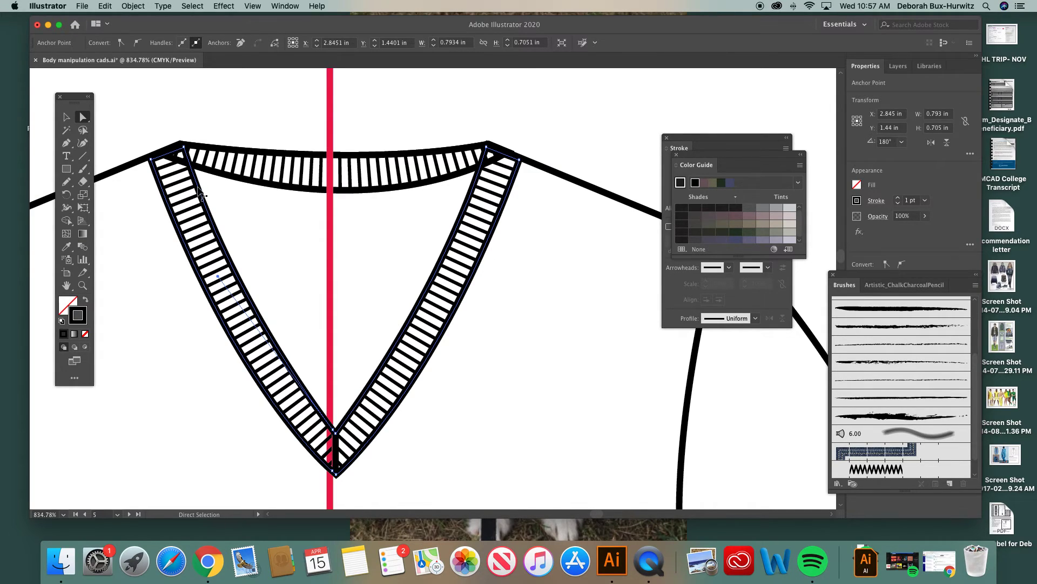
pyautogui.click(68, 303)
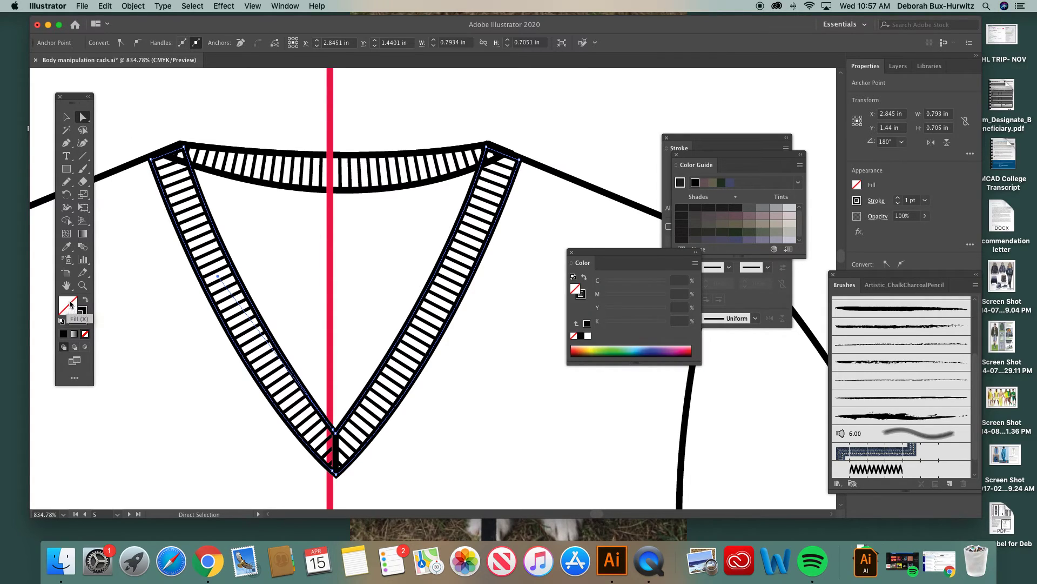
pyautogui.click(294, 6)
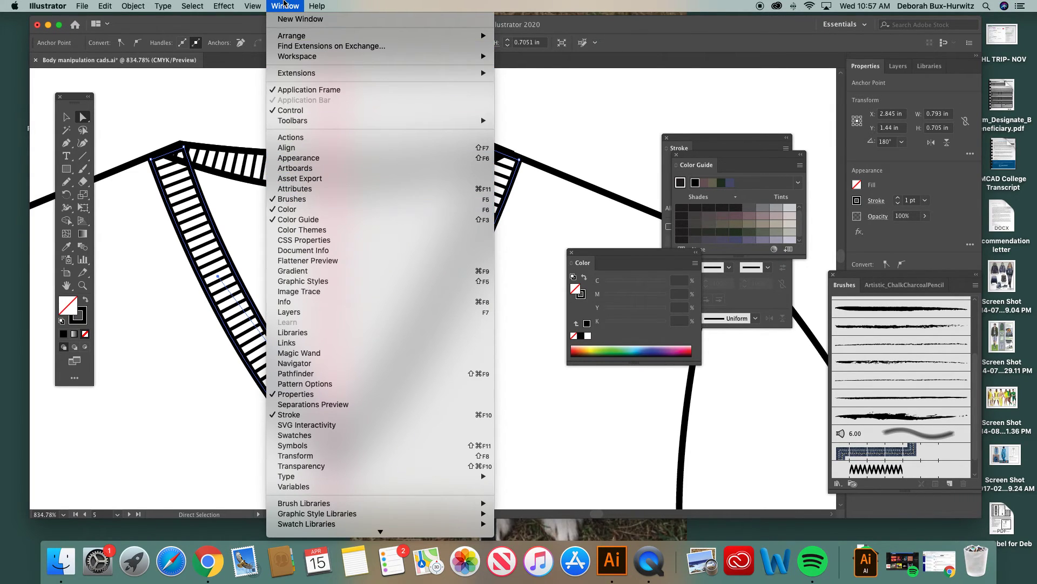
pyautogui.click(284, 5)
pyautogui.moveTo(589, 258); pyautogui.dragTo(538, 262)
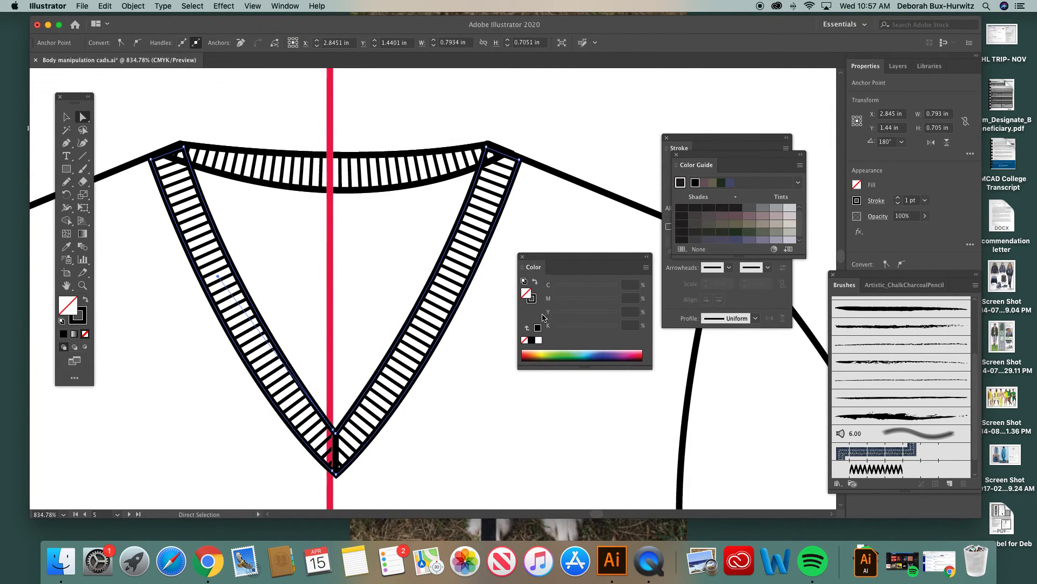
pyautogui.click(539, 346)
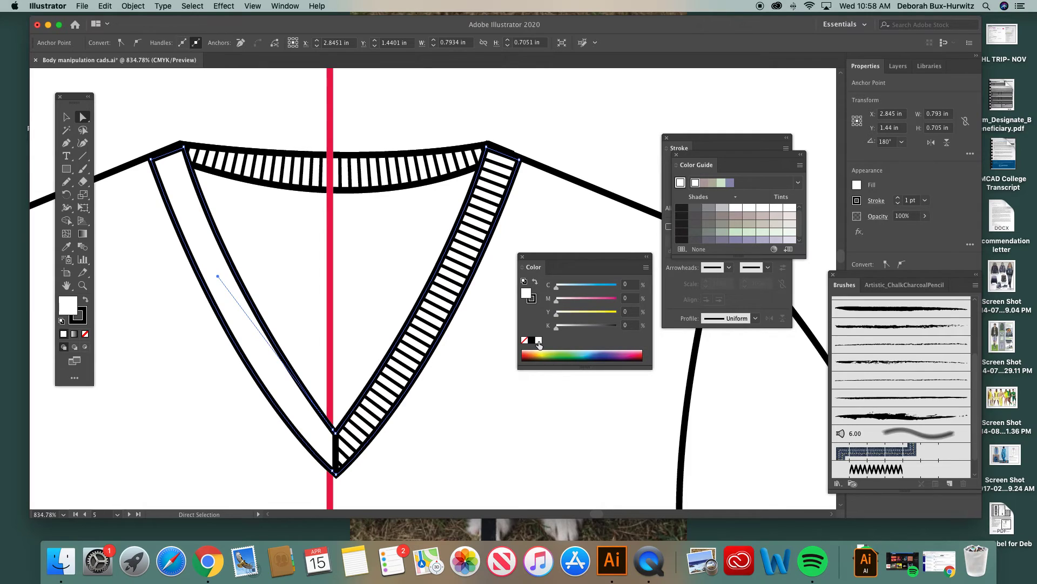
# Step: Try moving the V band outline off the tee's neckline on its own, and undo the move
pyautogui.click(246, 116)
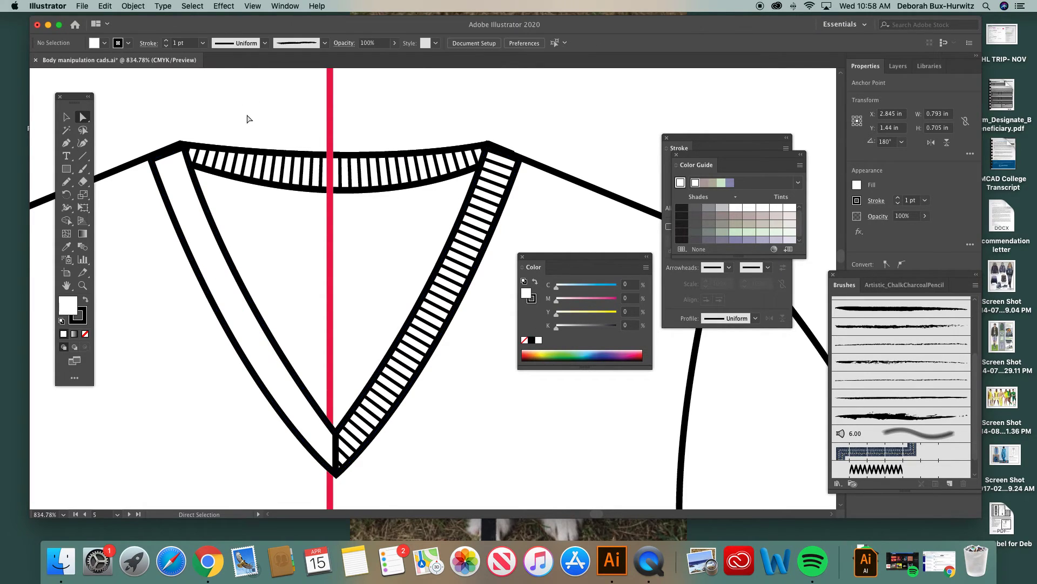
pyautogui.click(182, 201)
pyautogui.press('super+minus')
pyautogui.press('super+minus')
pyautogui.press('super+minus')
pyautogui.press('super+minus')
pyautogui.press('super+minus')
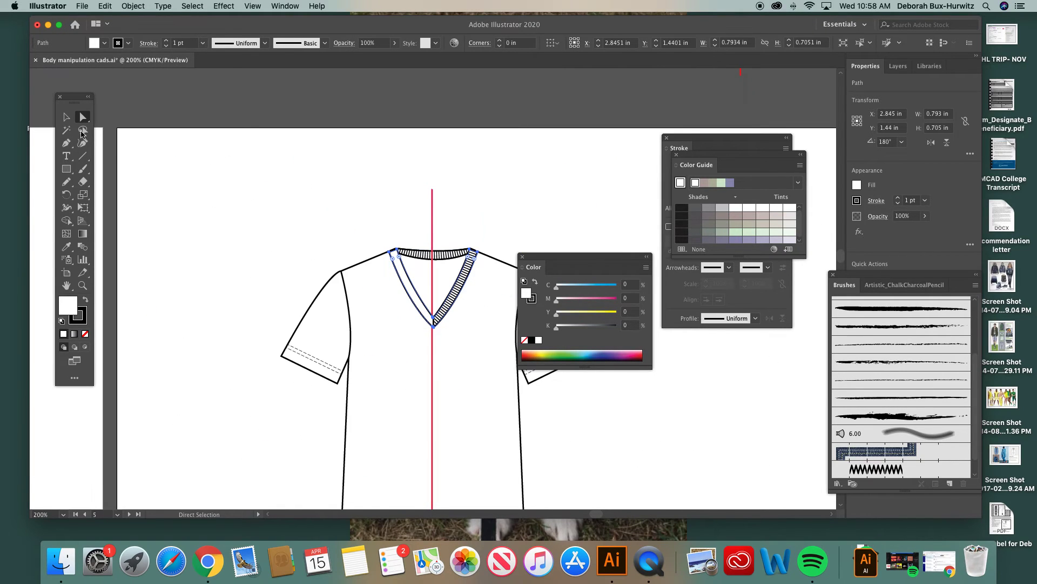
pyautogui.click(66, 117)
pyautogui.moveTo(412, 284); pyautogui.dragTo(327, 203)
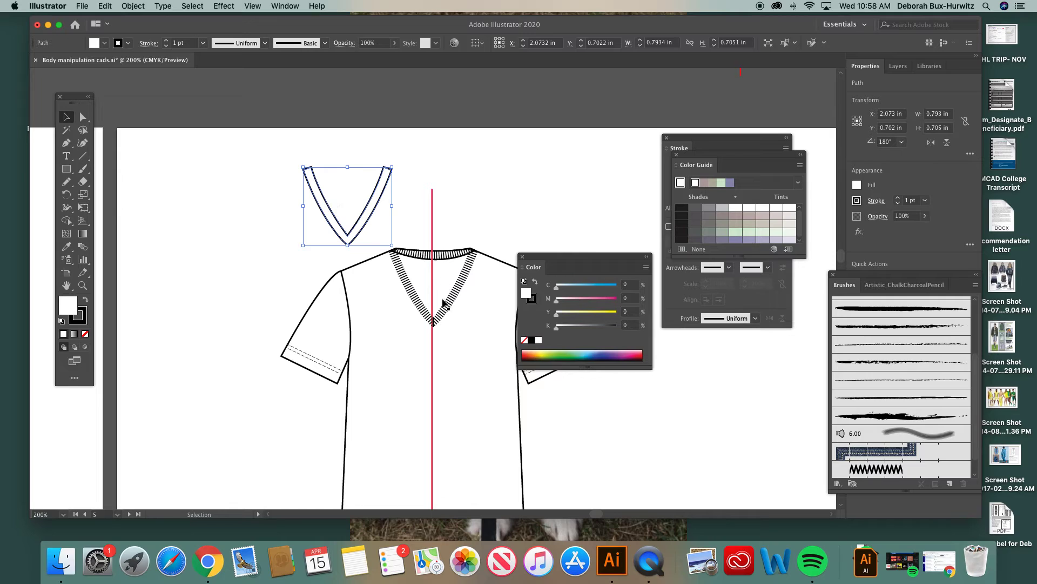
pyautogui.keyDown('shift'); pyautogui.click(419, 297); pyautogui.keyUp('shift')
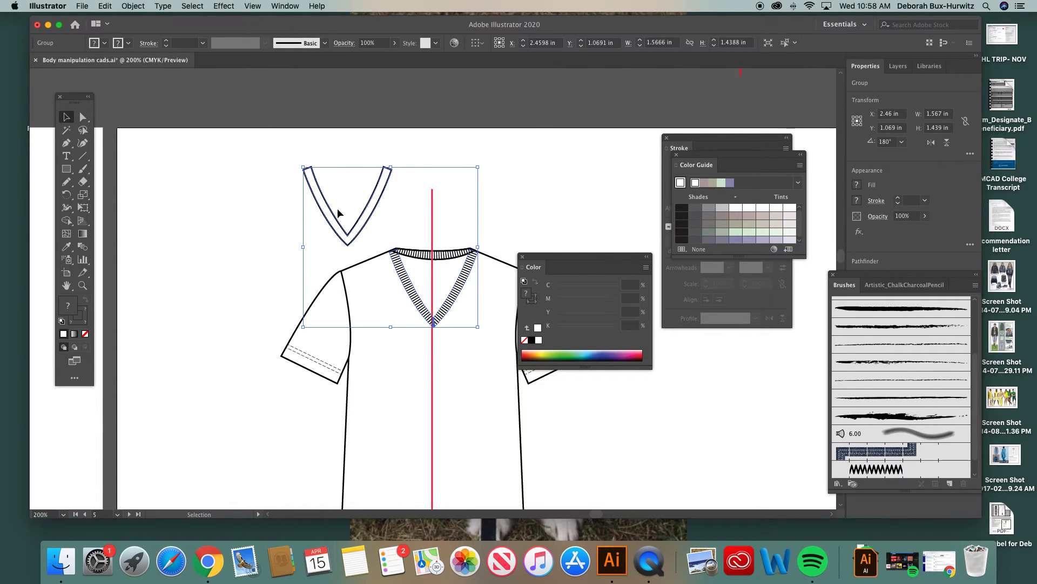
pyautogui.press('super+z')
pyautogui.press('super+z')
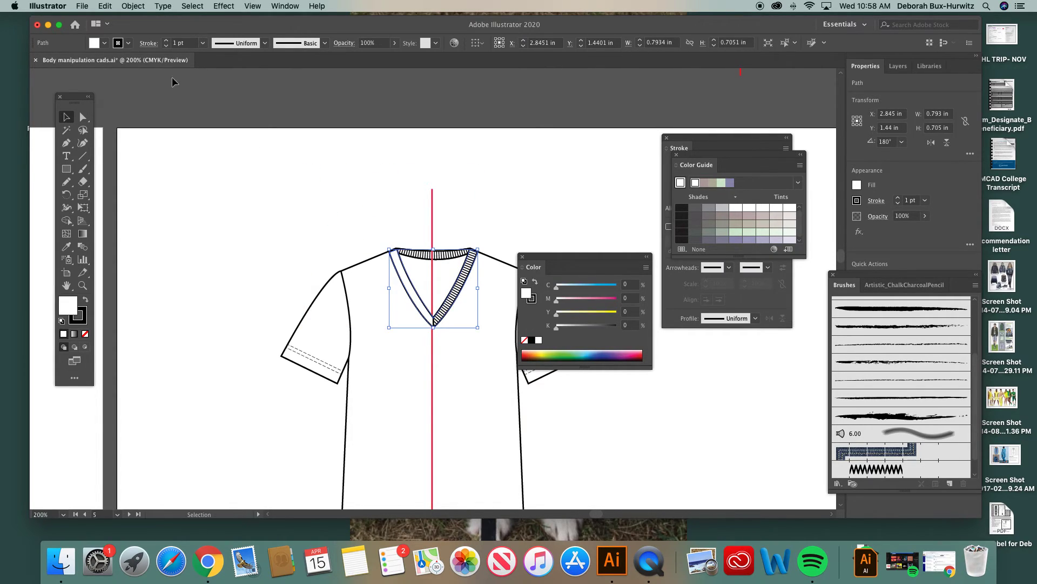
# Step: Move the whole V neckband group off the tee to the blank area above the left shoulder, about X 1.913 in, Y 0.595 in
pyautogui.click(133, 6)
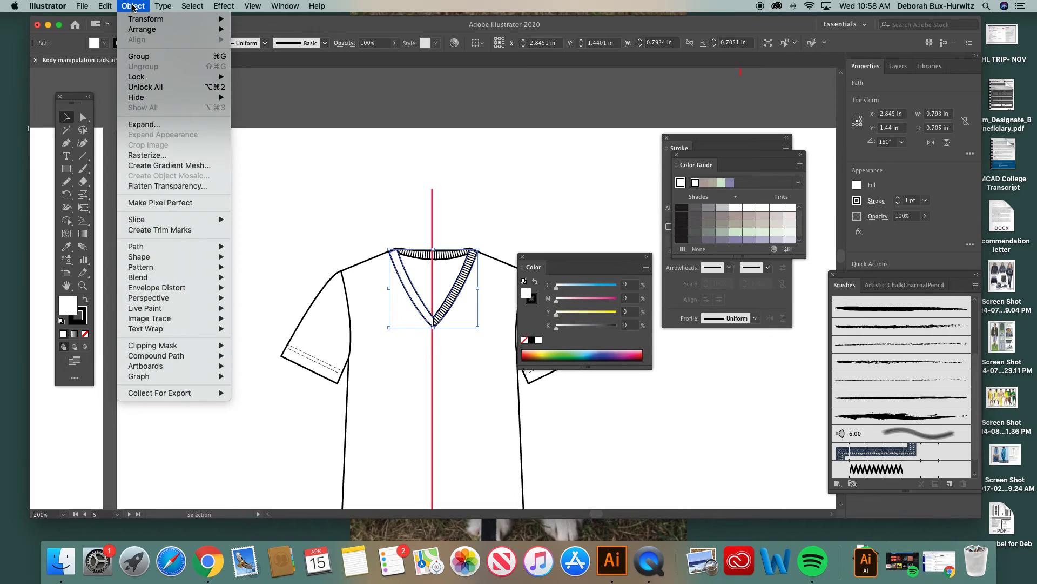
pyautogui.click(151, 56)
pyautogui.click(453, 336)
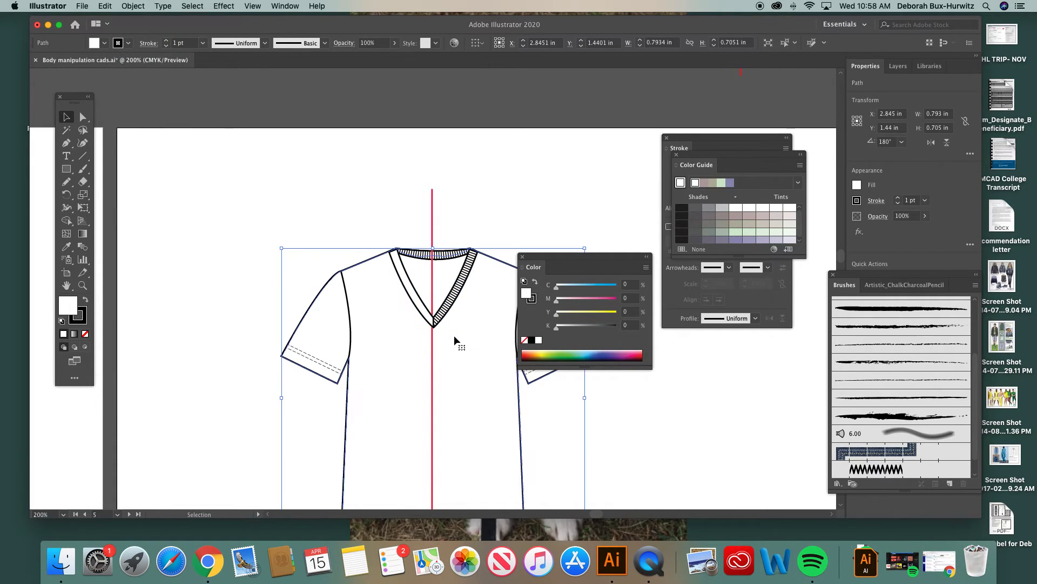
pyautogui.click(438, 206)
pyautogui.click(448, 314)
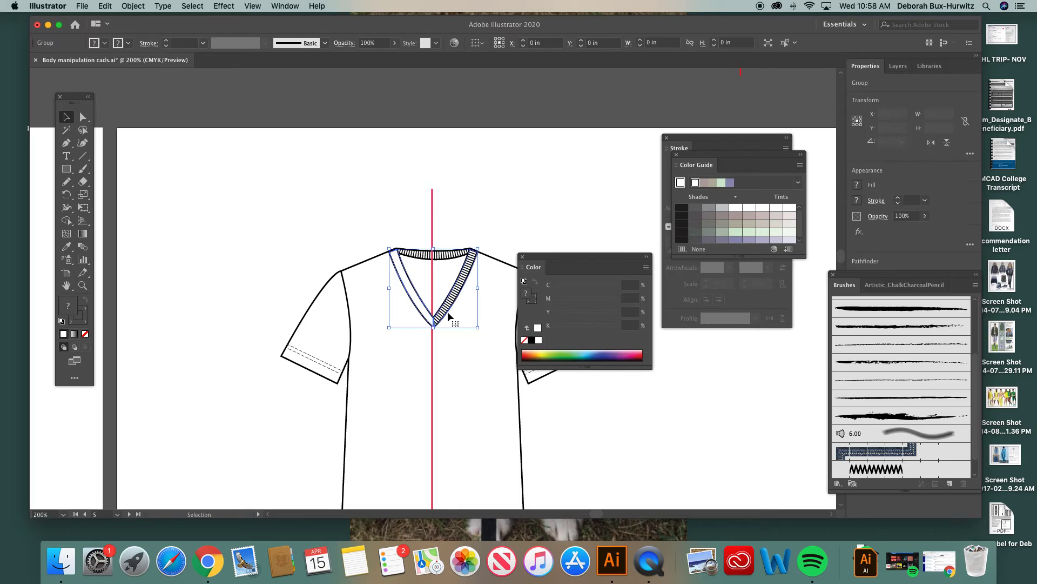
pyautogui.moveTo(448, 315); pyautogui.dragTo(344, 221)
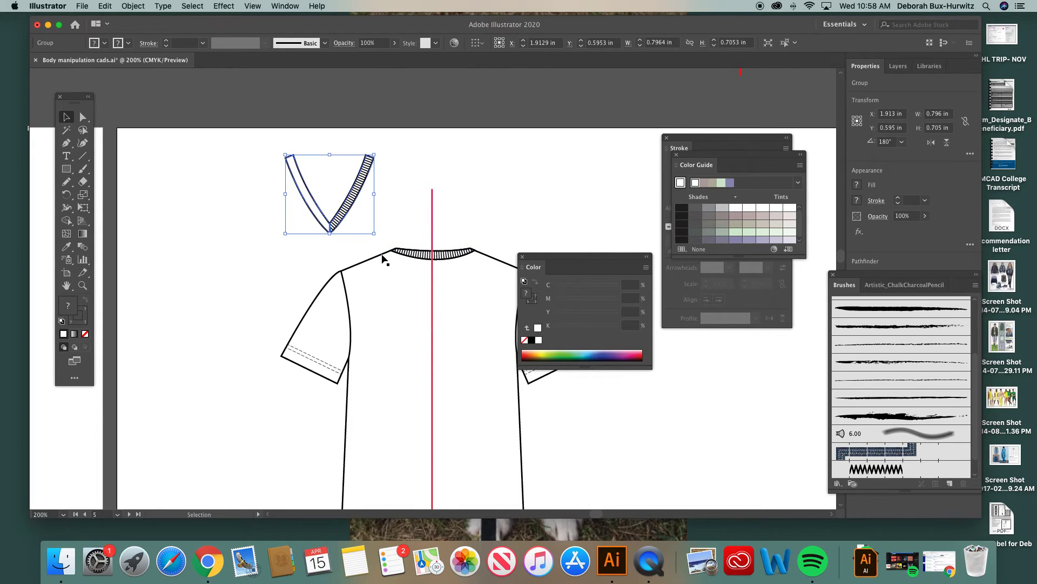
# Step: Select only the white-filled V band outline within the group and send it to the back, behind the rib textures
pyautogui.click(83, 285)
pyautogui.moveTo(272, 134); pyautogui.dragTo(431, 250)
pyautogui.click(83, 117)
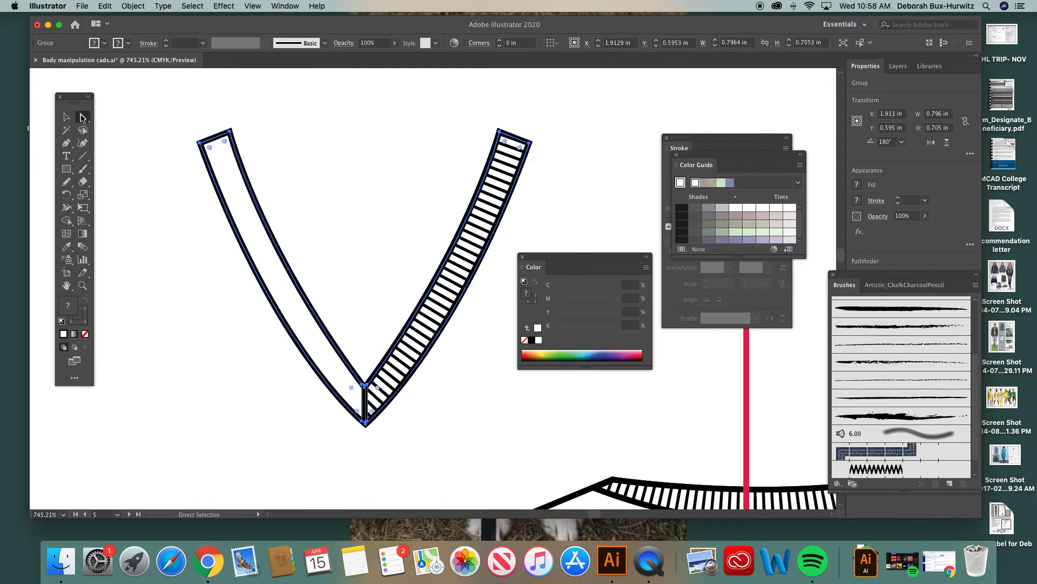
pyautogui.click(303, 169)
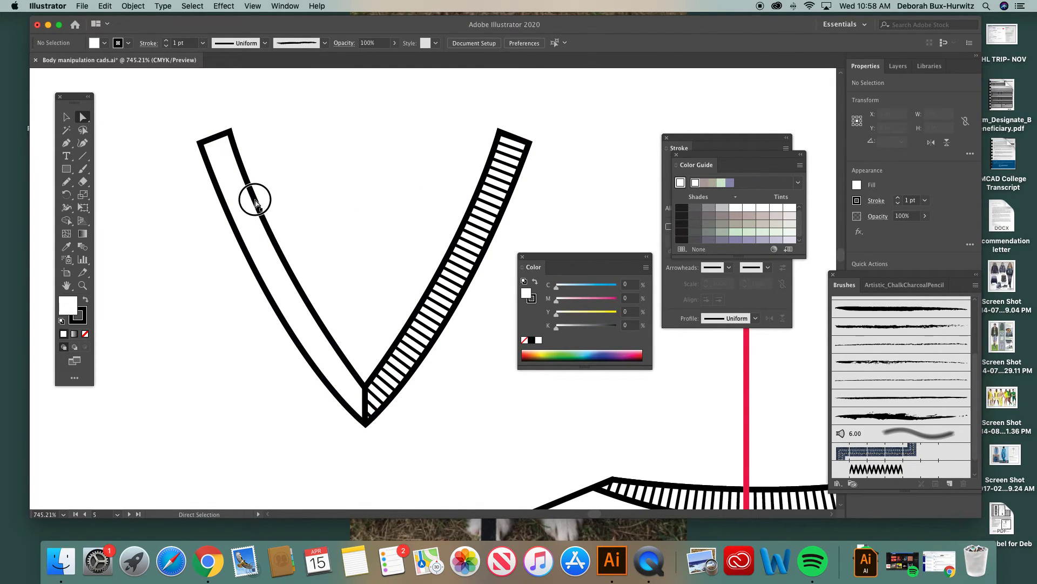
pyautogui.click(256, 205)
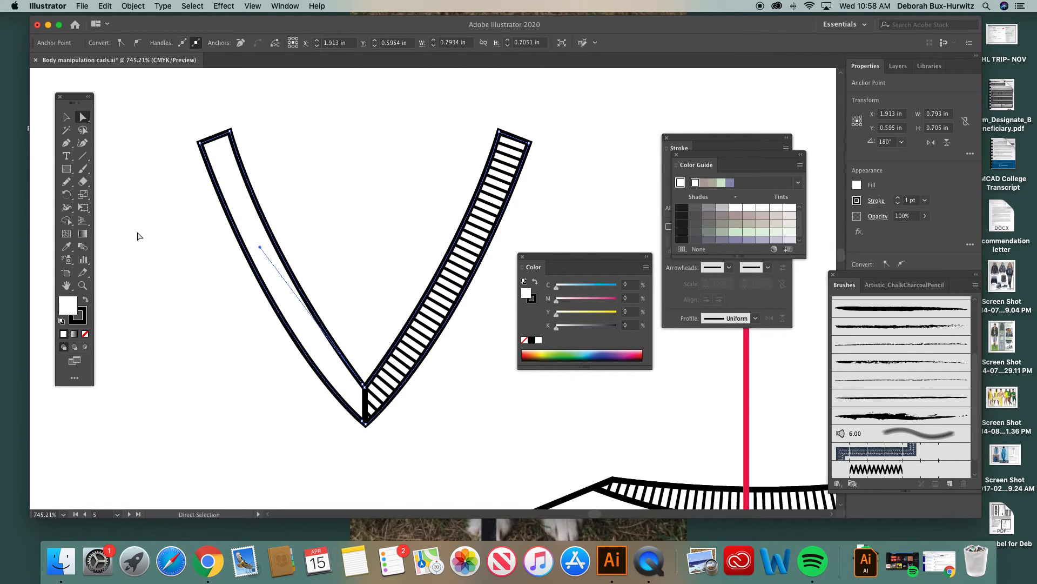
pyautogui.click(133, 6)
pyautogui.moveTo(178, 29)
pyautogui.click(260, 60)
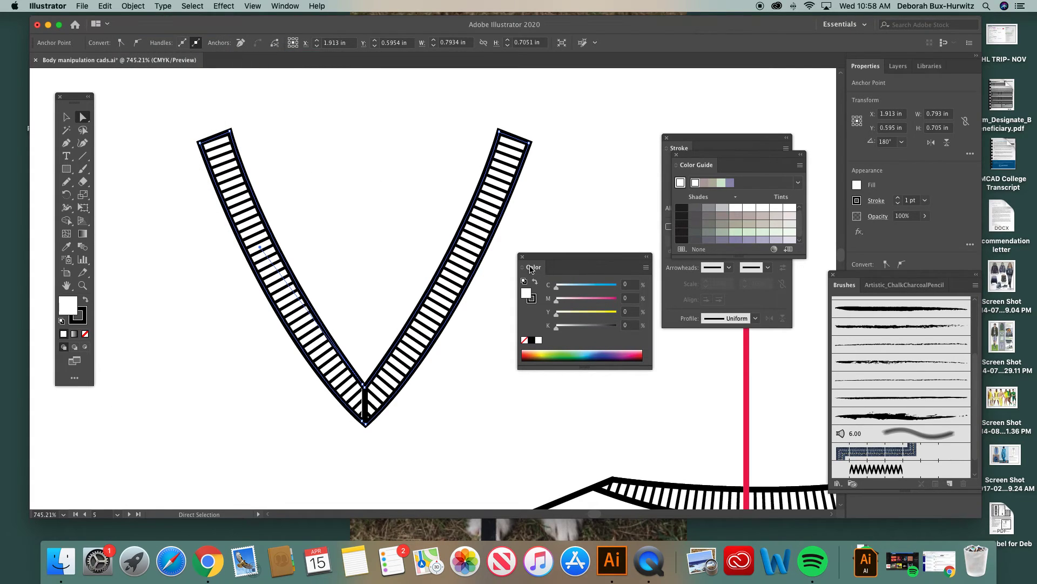
pyautogui.moveTo(562, 262); pyautogui.dragTo(615, 263)
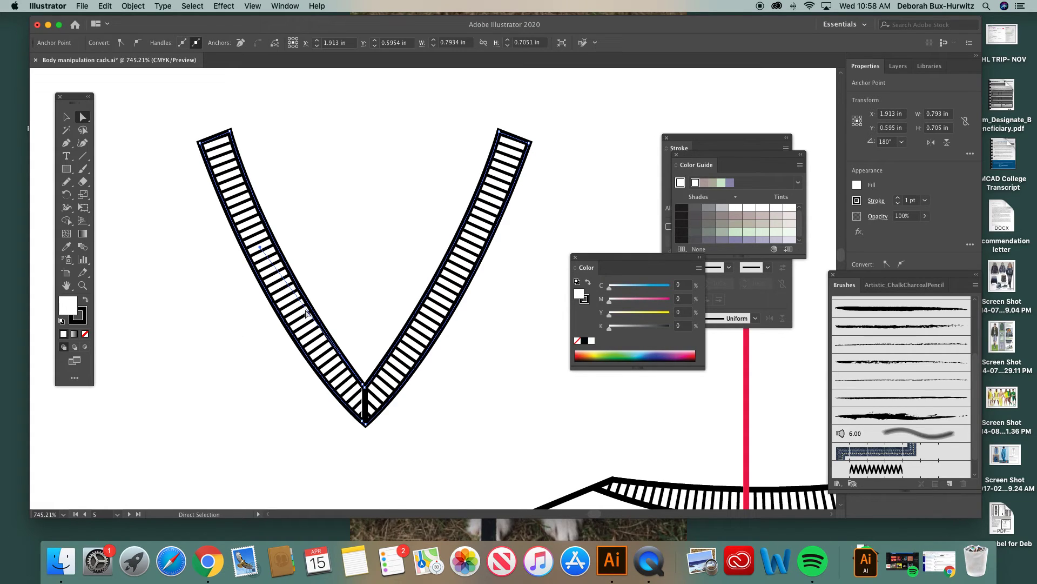
# Step: Examine the V band outline and the rib texture's clipping shape, and compare the band with the tee's back neckline
pyautogui.hscroll(6, 319, 330)
pyautogui.scroll(-3, 319, 330)
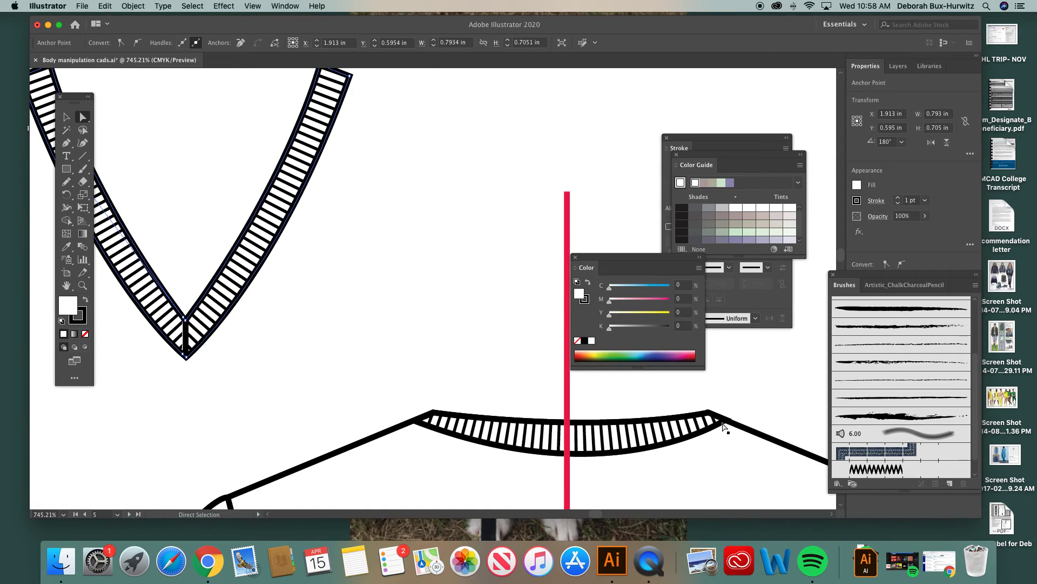
pyautogui.hscroll(-4, 201, 358)
pyautogui.scroll(3, 201, 358)
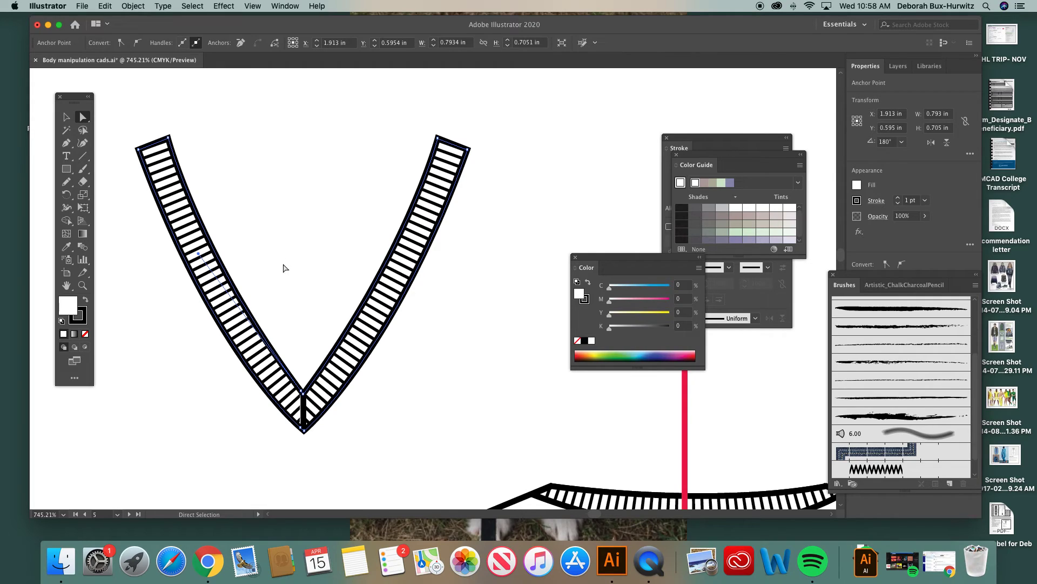
pyautogui.click(255, 237)
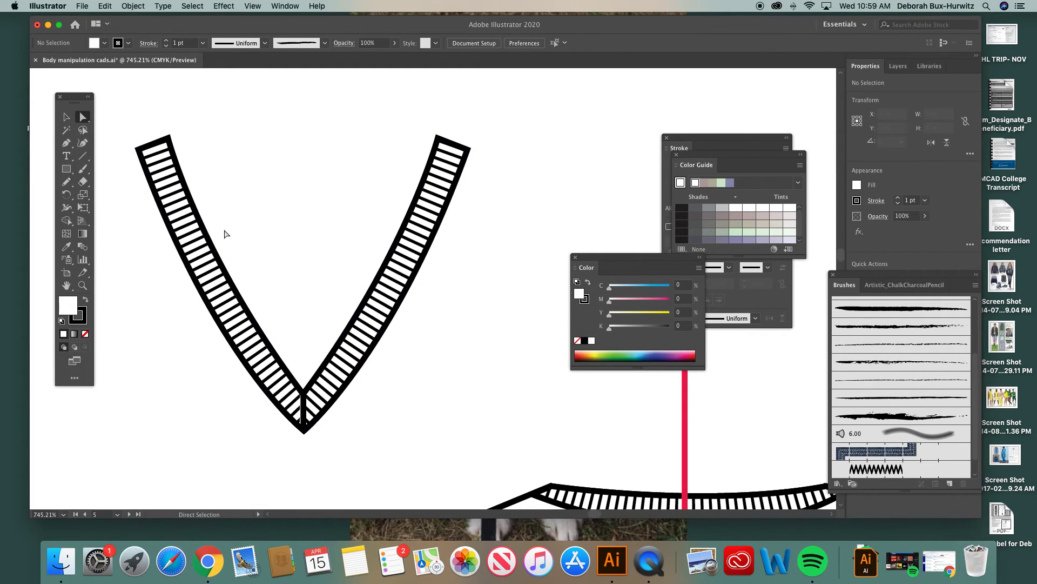
pyautogui.click(158, 143)
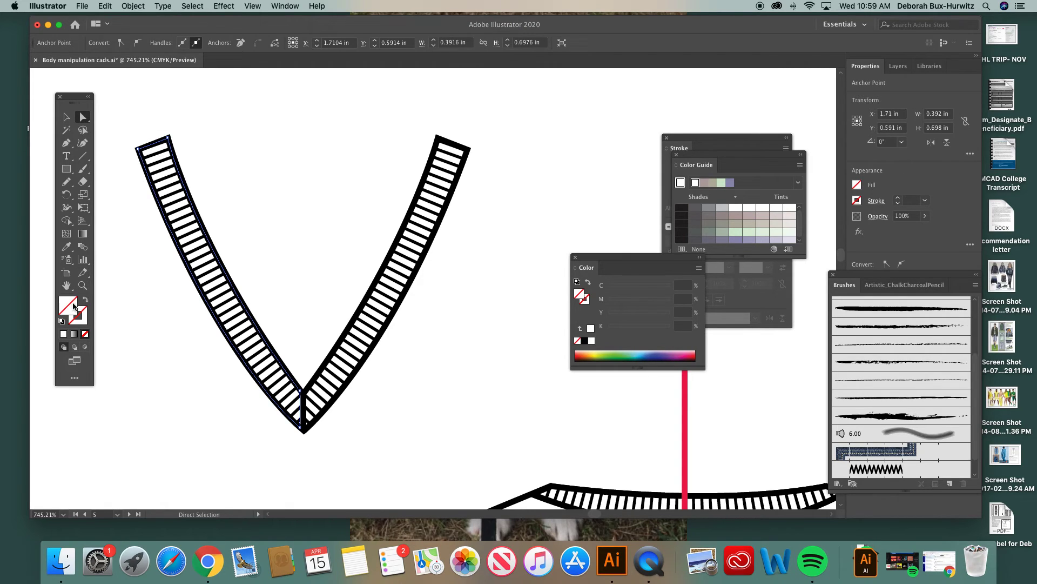
pyautogui.click(295, 255)
pyautogui.click(219, 257)
pyautogui.click(83, 285)
pyautogui.moveTo(136, 111); pyautogui.dragTo(508, 457)
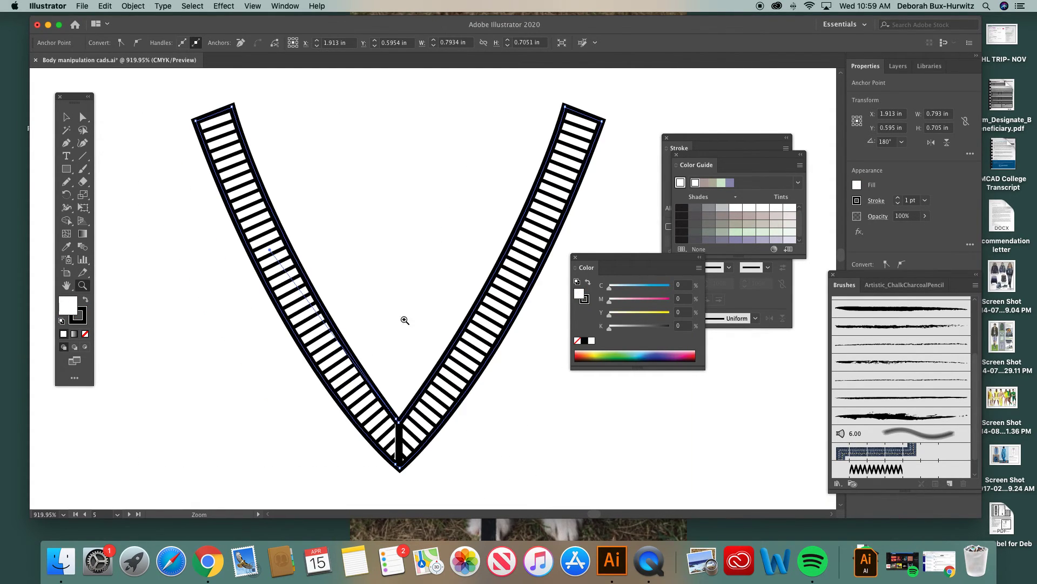
pyautogui.click(83, 117)
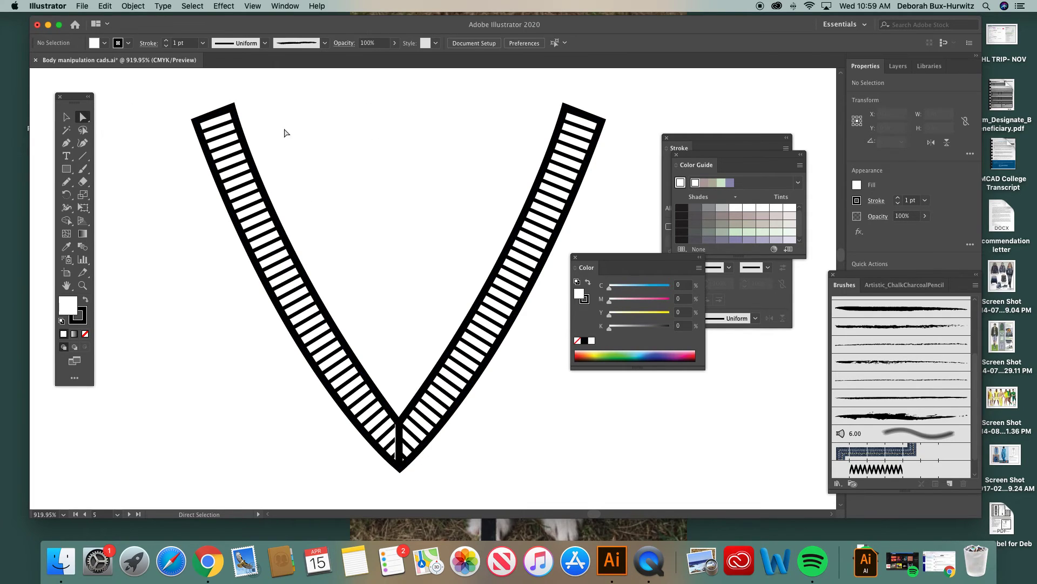
pyautogui.click(232, 107)
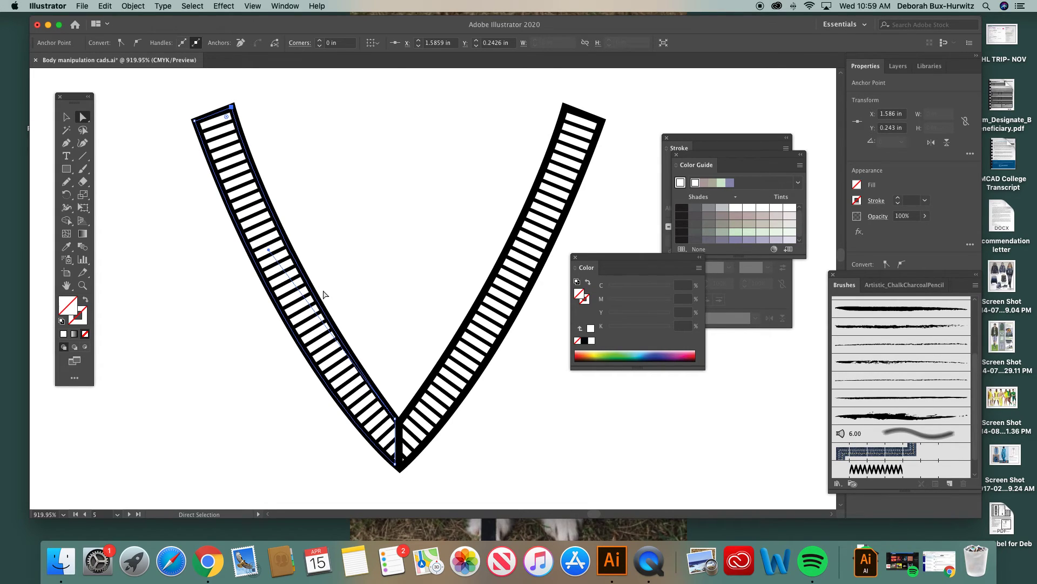
pyautogui.click(314, 211)
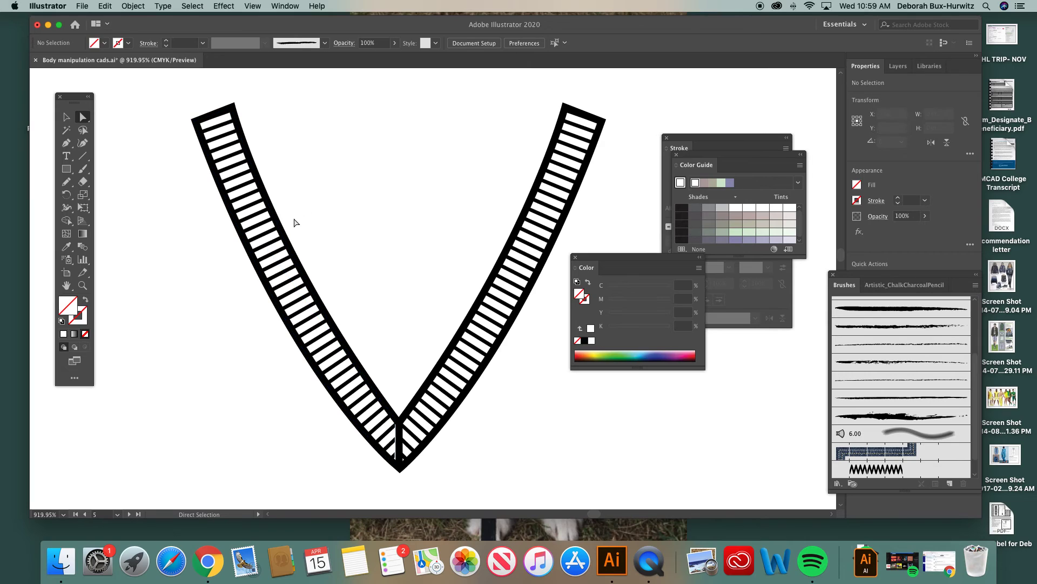
# Step: Reselect the V band outline and apply Send to Back to it once more
pyautogui.click(276, 220)
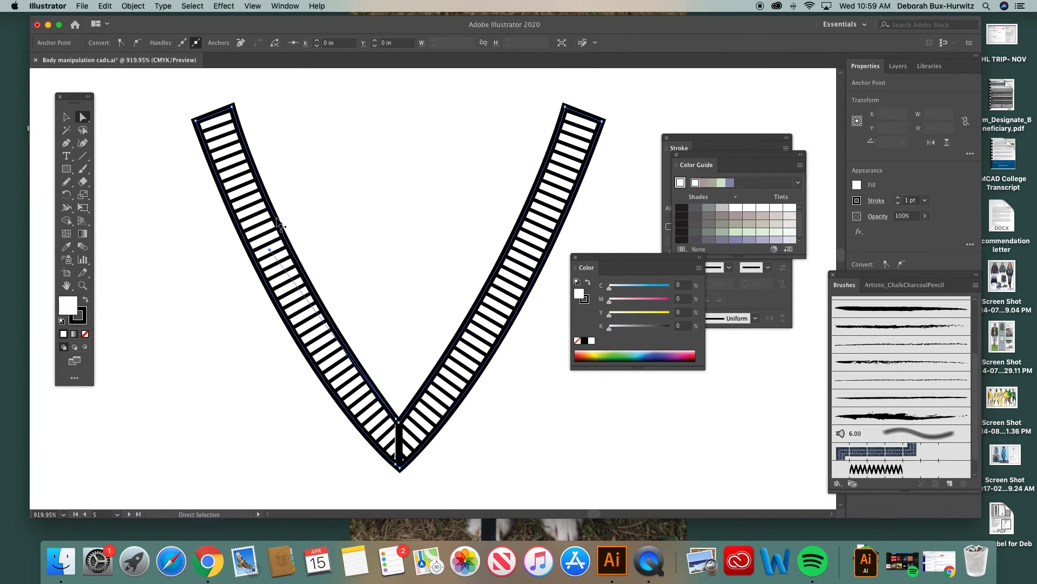
pyautogui.hscroll(3, 381, 261)
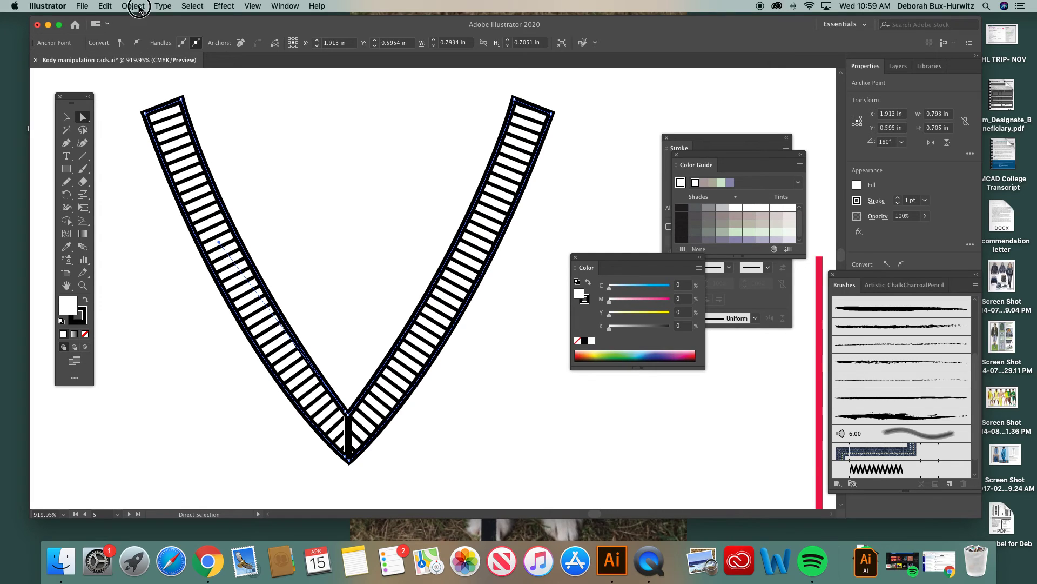
pyautogui.click(139, 8)
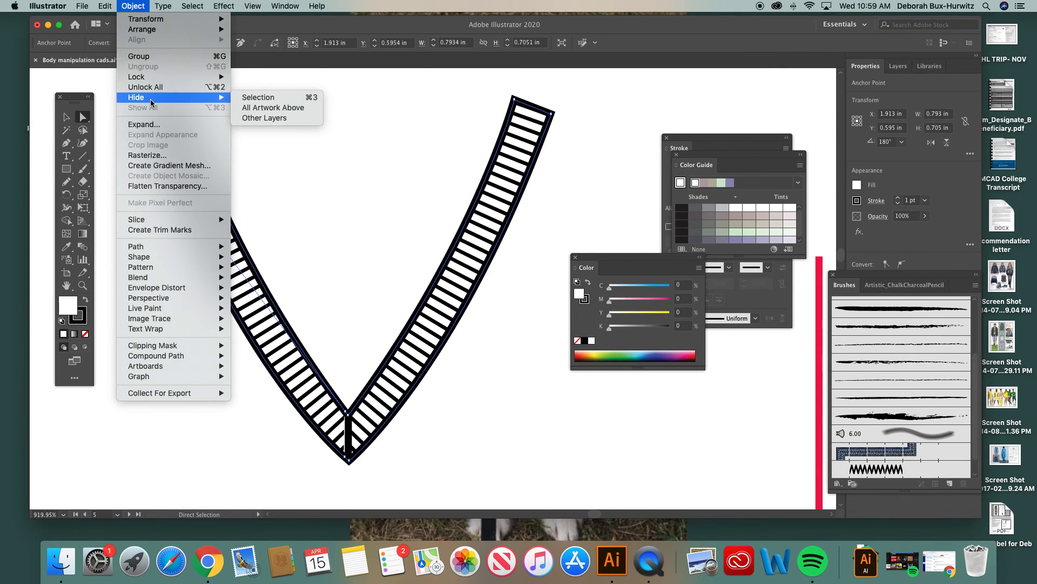
pyautogui.moveTo(177, 30)
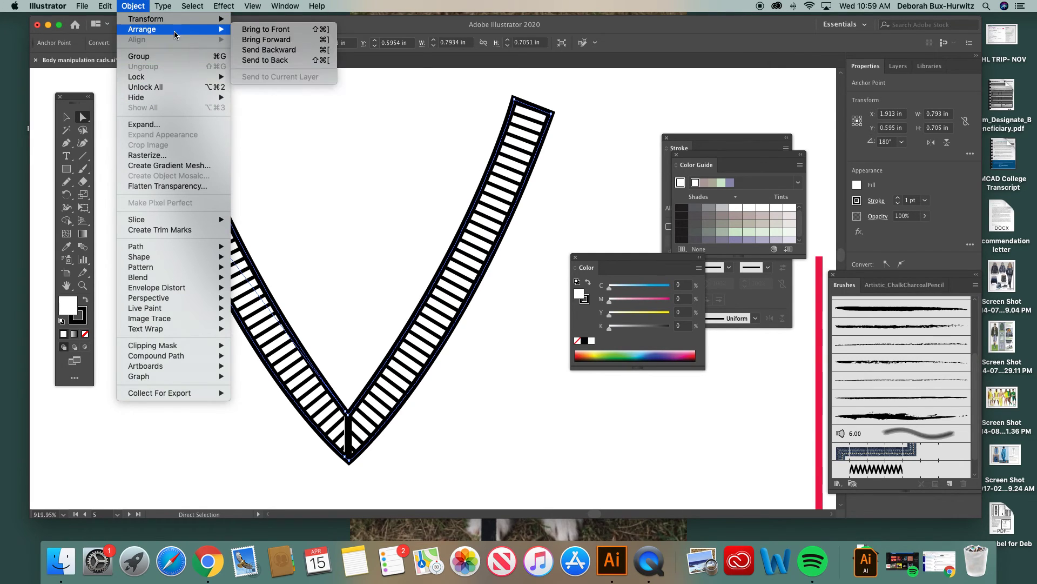
pyautogui.click(264, 62)
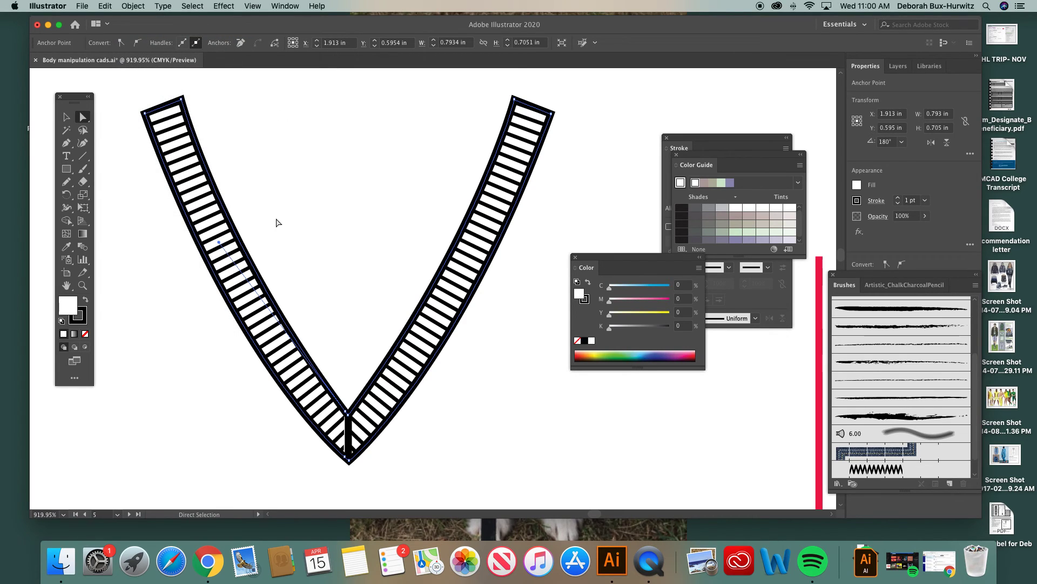
# Step: Select the complete V neckband group, move it onto the tee's neckline at about X 2.842 in, Y 1.43 in, and deselect it
pyautogui.press('v')
pyautogui.press('super+minus')
pyautogui.press('super+minus')
pyautogui.press('super+minus')
pyautogui.press('super+minus')
pyautogui.press('a')
pyautogui.hscroll(5, 447, 259)
pyautogui.press('v')
pyautogui.click(202, 171)
pyautogui.moveTo(168, 194); pyautogui.dragTo(329, 342)
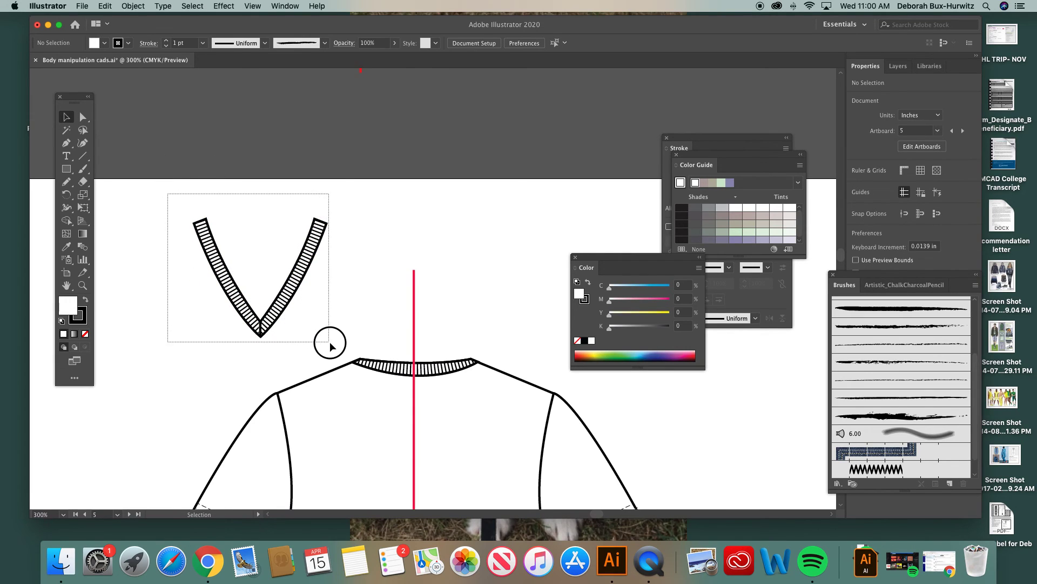
pyautogui.click(133, 5)
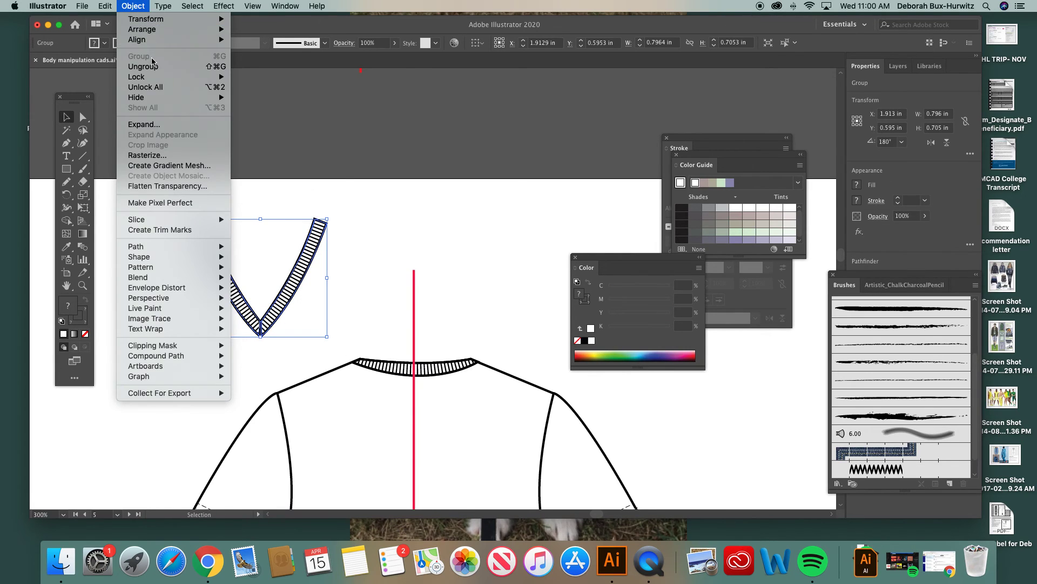
pyautogui.click(139, 5)
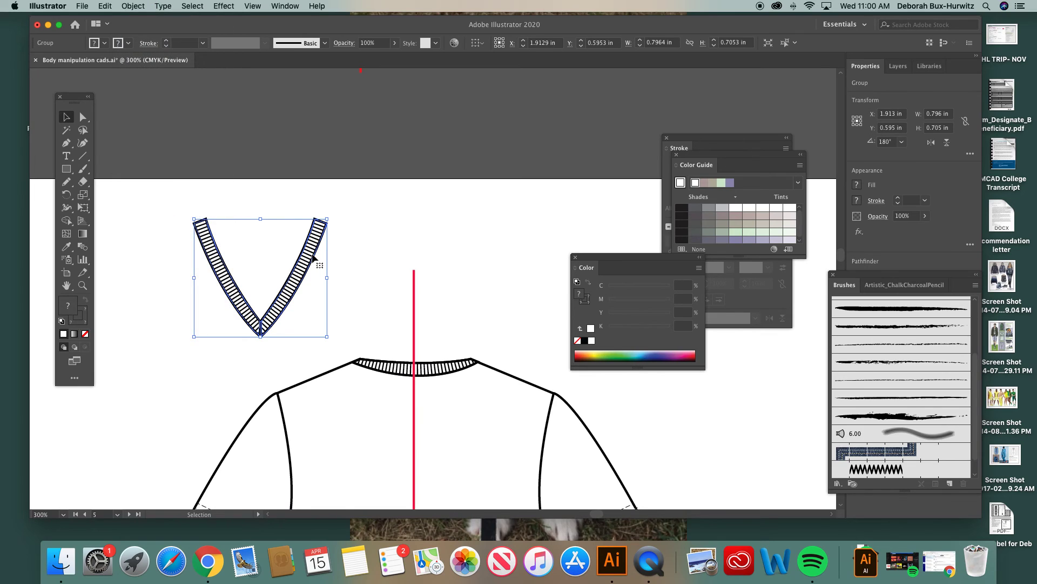
pyautogui.scroll(-3, 312, 259)
pyautogui.hscroll(3, 313, 259)
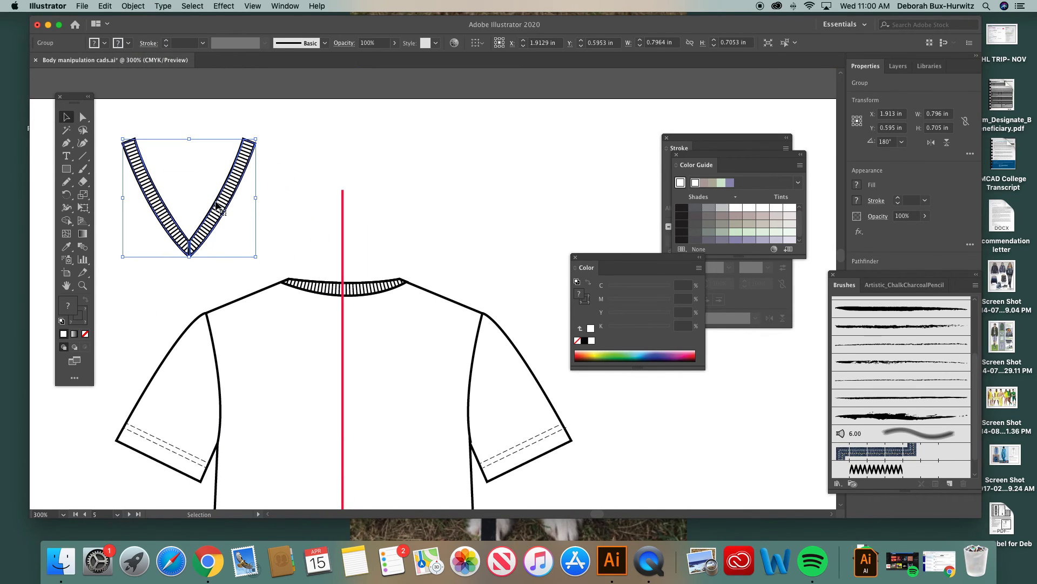
pyautogui.moveTo(217, 205); pyautogui.dragTo(371, 345)
pyautogui.press('z')
pyautogui.moveTo(246, 250); pyautogui.dragTo(500, 453)
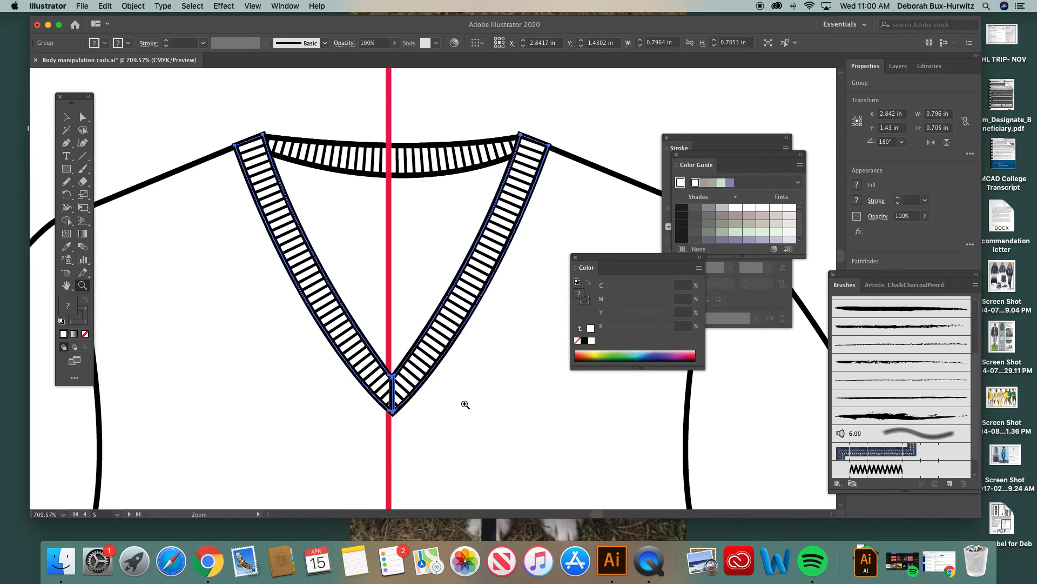
pyautogui.click(86, 117)
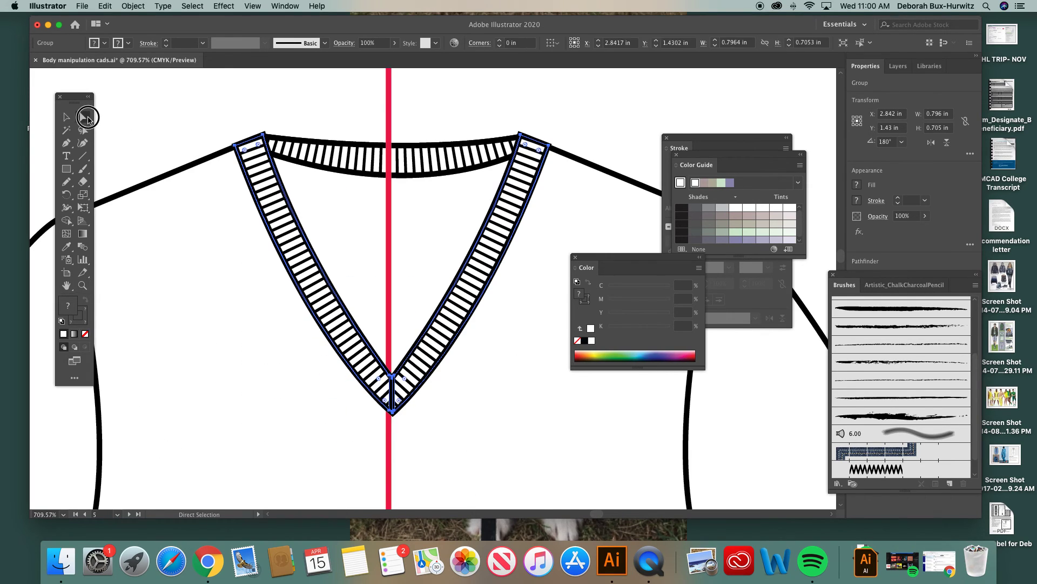
pyautogui.click(260, 143)
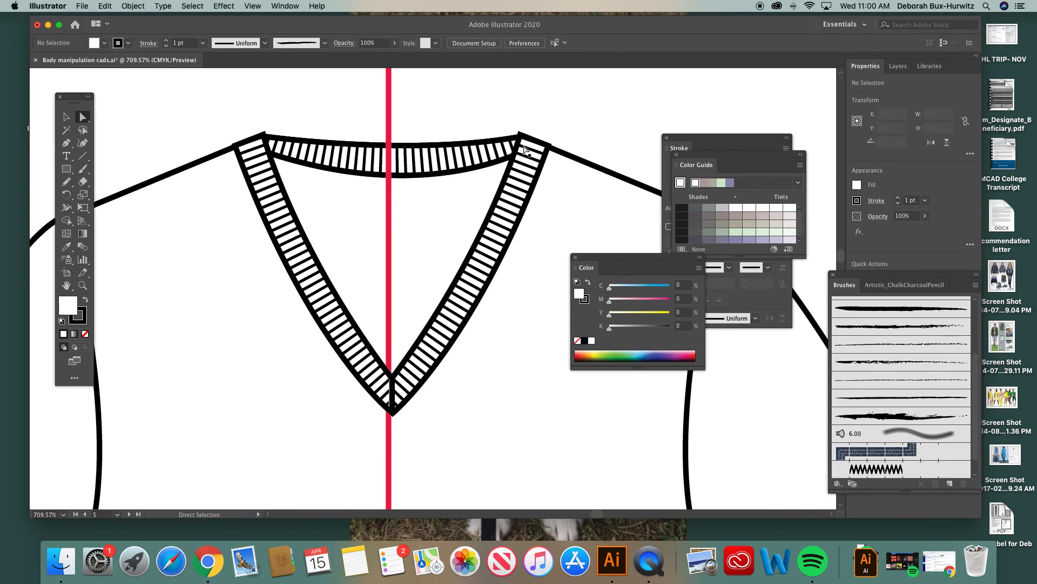
pyautogui.click(66, 118)
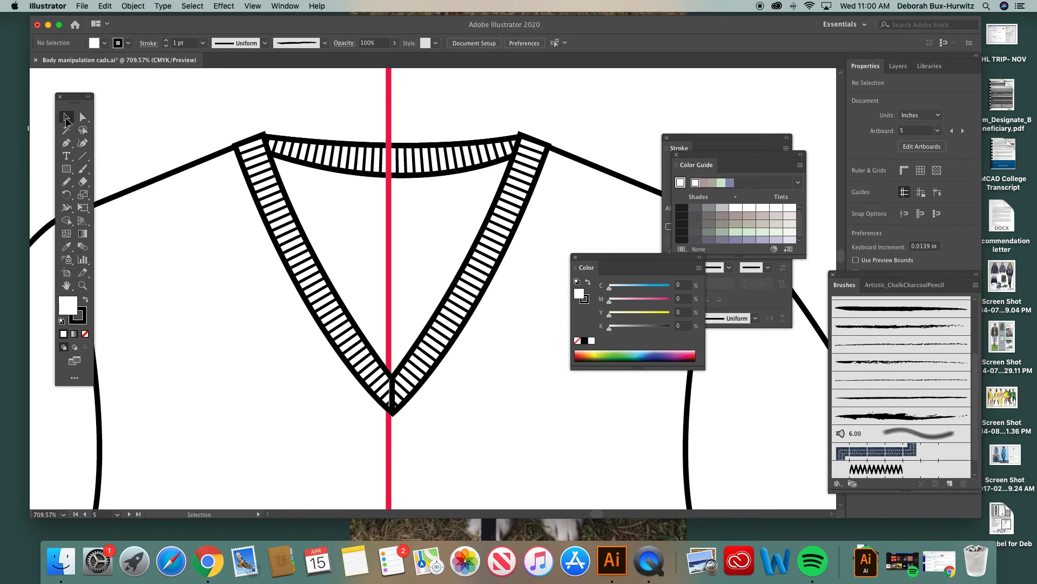
# Step: Nudge the V neckband group slightly down to about X 2.843 in, Y 1.437 in on the tee's neckline, and deselect it
pyautogui.click(526, 149)
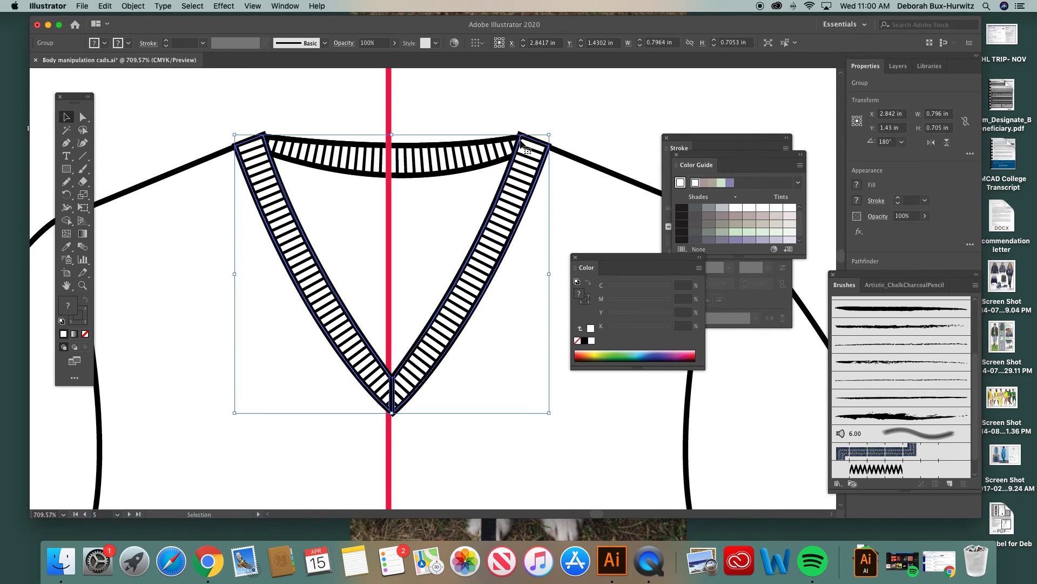
pyautogui.press('Down')
pyautogui.moveTo(528, 144); pyautogui.dragTo(528, 142)
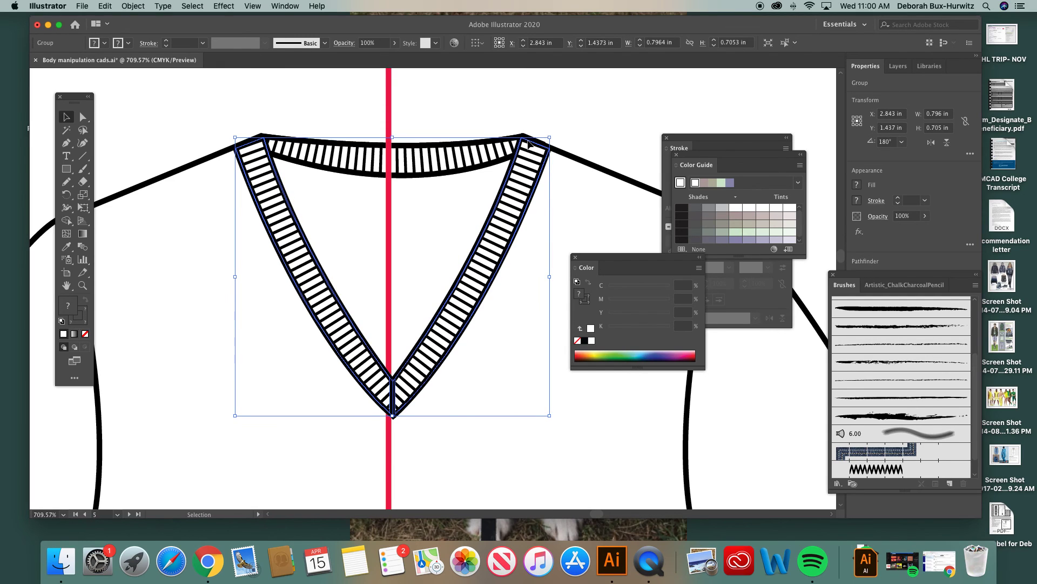
pyautogui.click(538, 112)
# Step: Unlock all objects and delete the red center line running through the V-neck tee
pyautogui.press('super+minus')
pyautogui.press('super+minus')
pyautogui.press('super+minus')
pyautogui.press('super+minus')
pyautogui.press('super+minus')
pyautogui.press('super+minus')
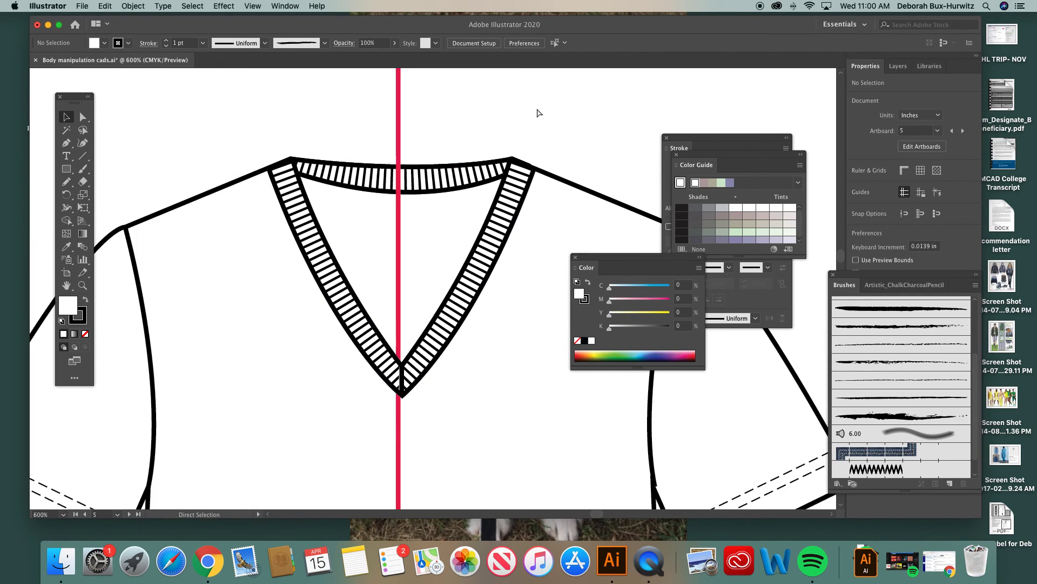
pyautogui.hscroll(5, 440, 226)
pyautogui.scroll(-1, 440, 226)
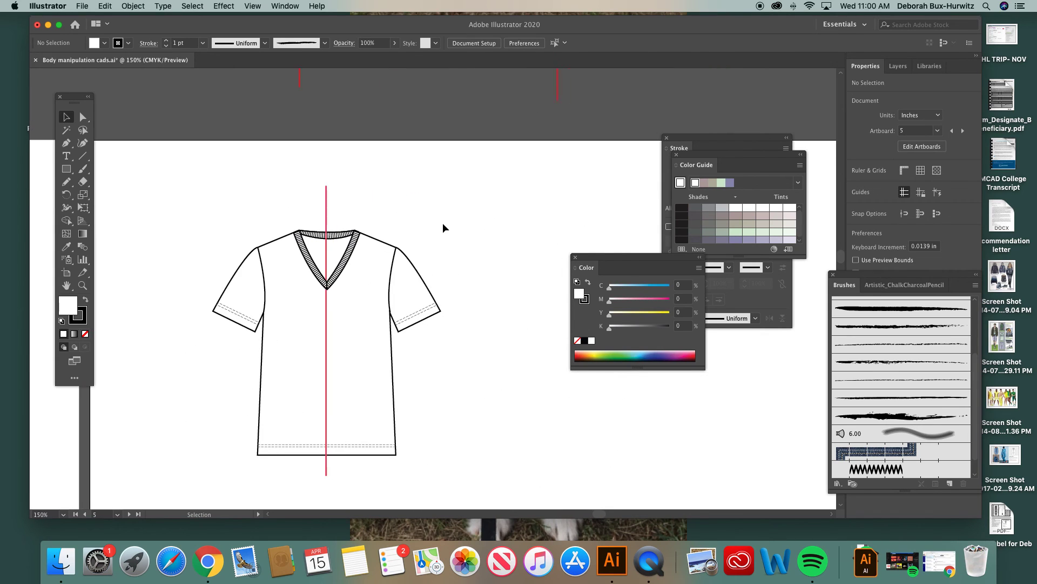
pyautogui.click(132, 6)
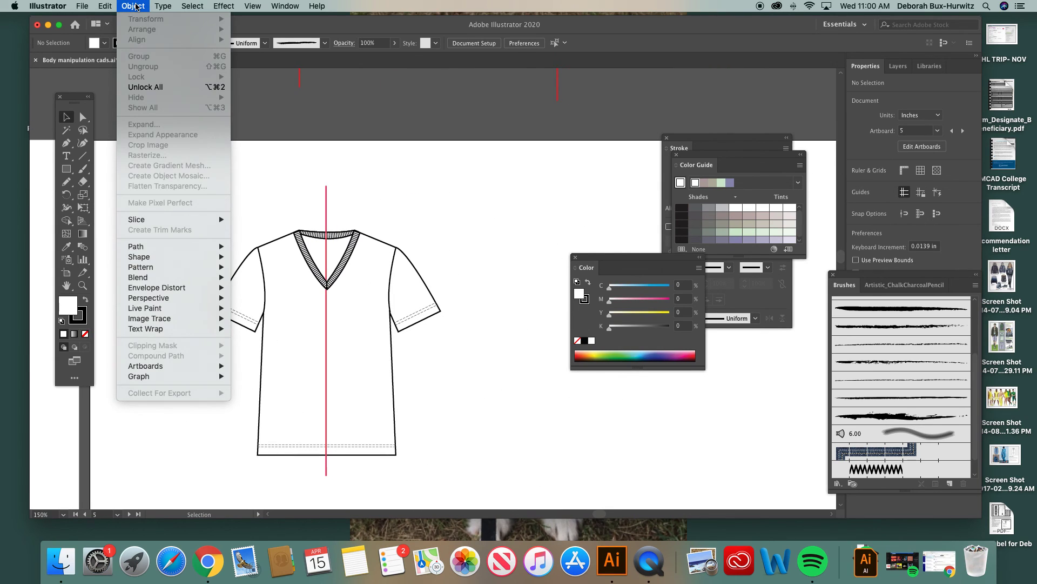
pyautogui.click(151, 89)
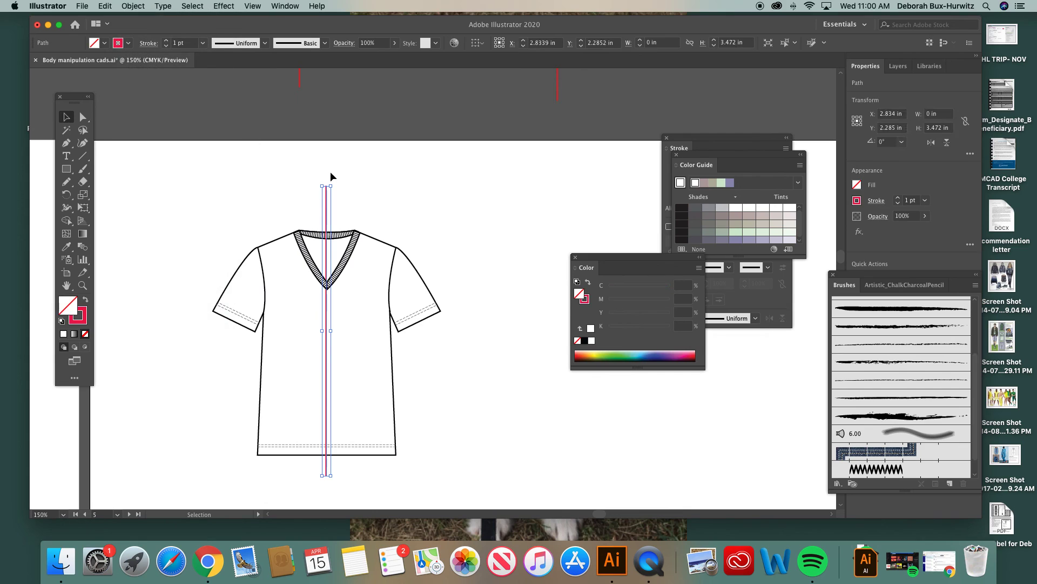
pyautogui.click(376, 202)
pyautogui.click(329, 201)
pyautogui.press('Delete')
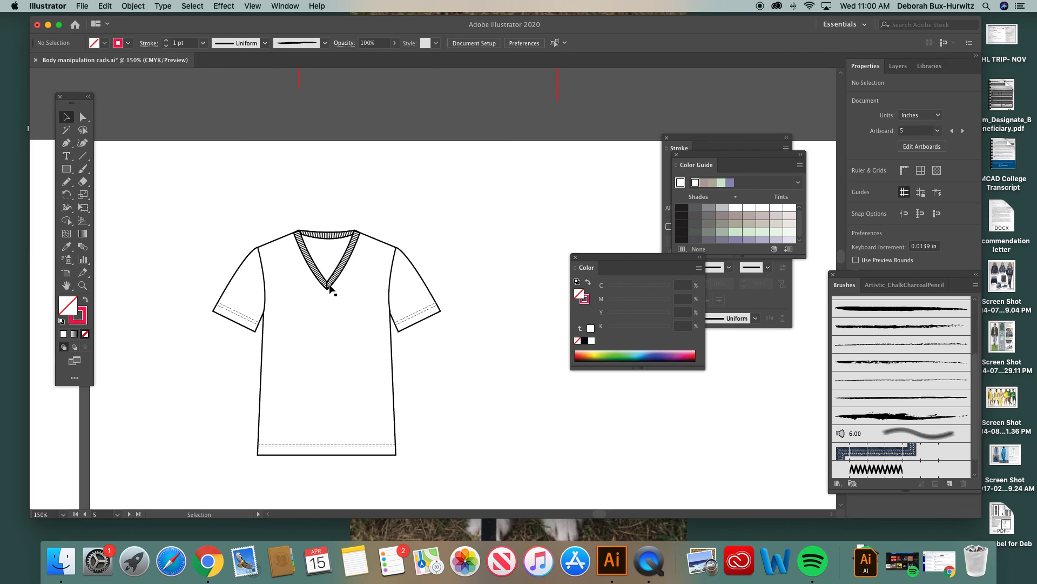
# Step: Select the whole V-neck tee with its neckband, group all its parts, and deselect the group
pyautogui.moveTo(199, 211); pyautogui.dragTo(469, 483)
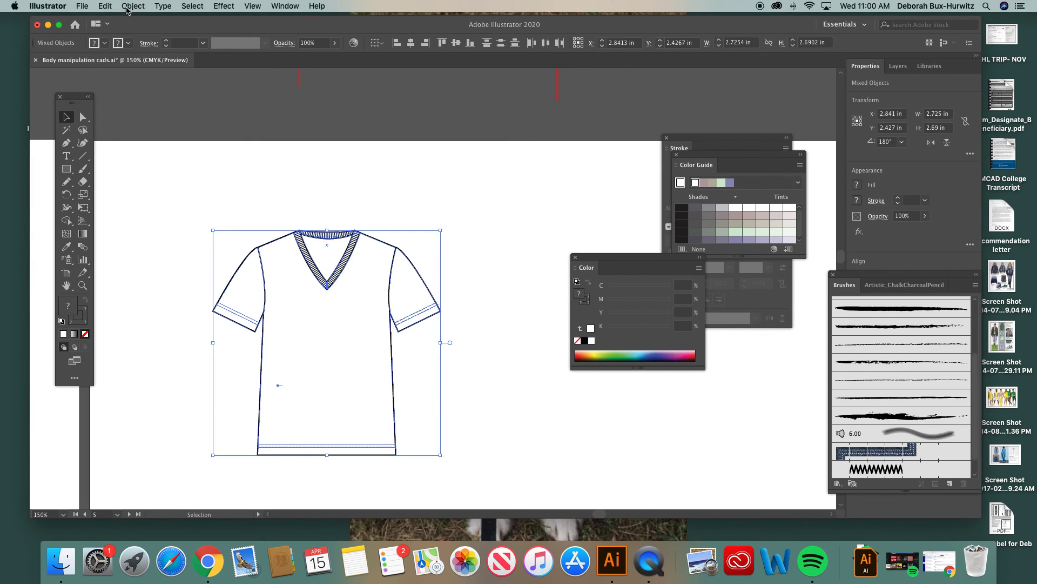
pyautogui.click(126, 7)
pyautogui.click(142, 55)
pyautogui.click(377, 195)
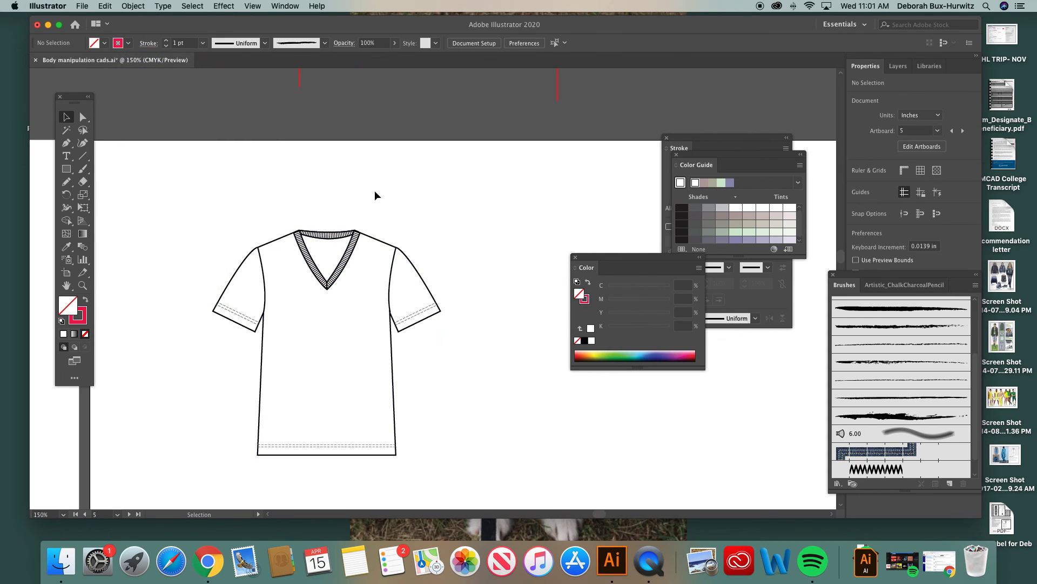
# Step: Find the lesson artboard beside the finished tee and examine its V-neck front and back views up close
pyautogui.press('super+minus')
pyautogui.press('super+minus')
pyautogui.press('super+minus')
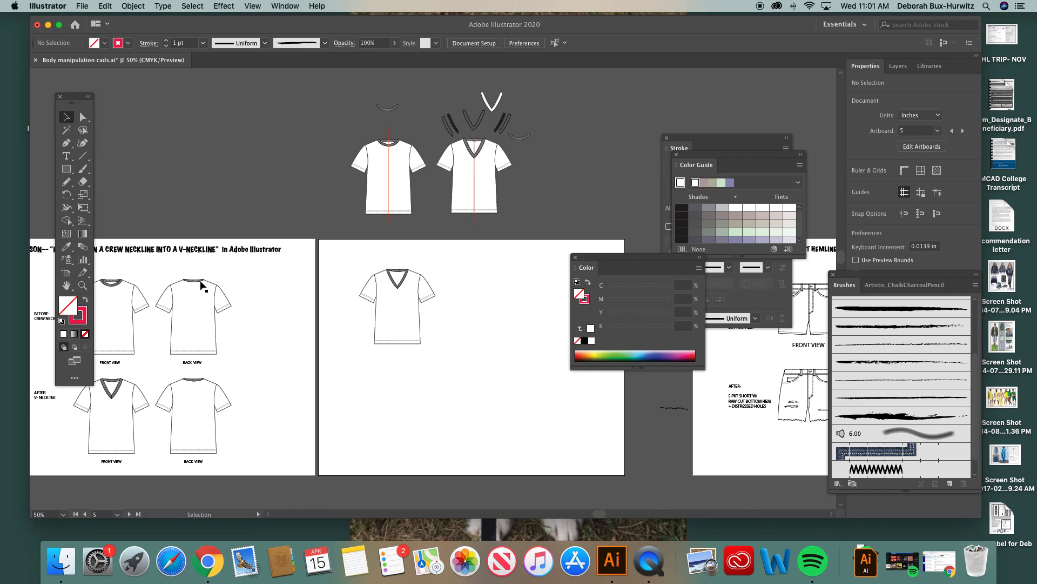
pyautogui.click(201, 284)
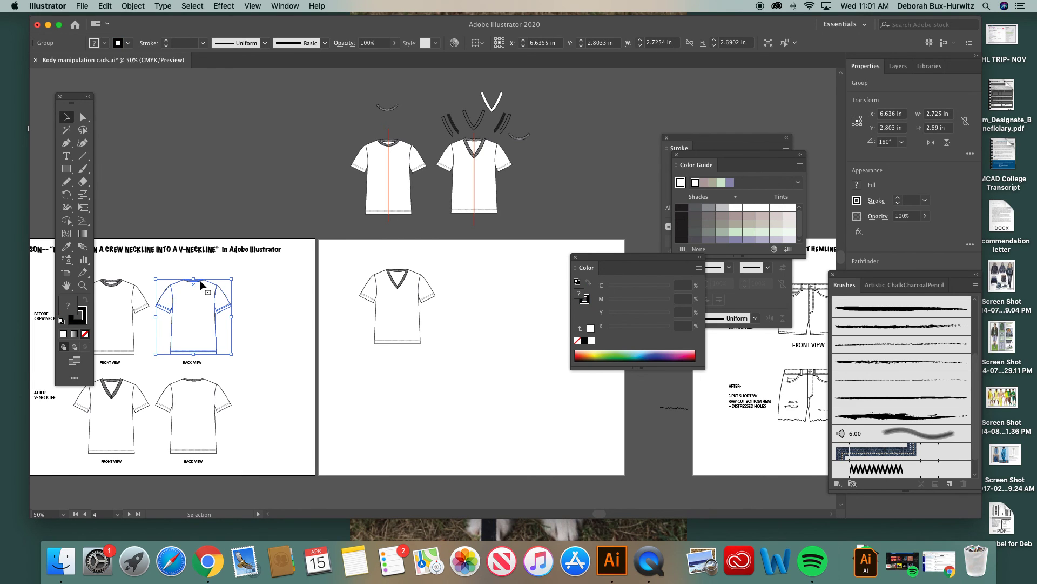
pyautogui.scroll(-3, 228, 366)
pyautogui.hscroll(-3, 228, 367)
pyautogui.press('z')
pyautogui.moveTo(93, 277); pyautogui.dragTo(370, 406)
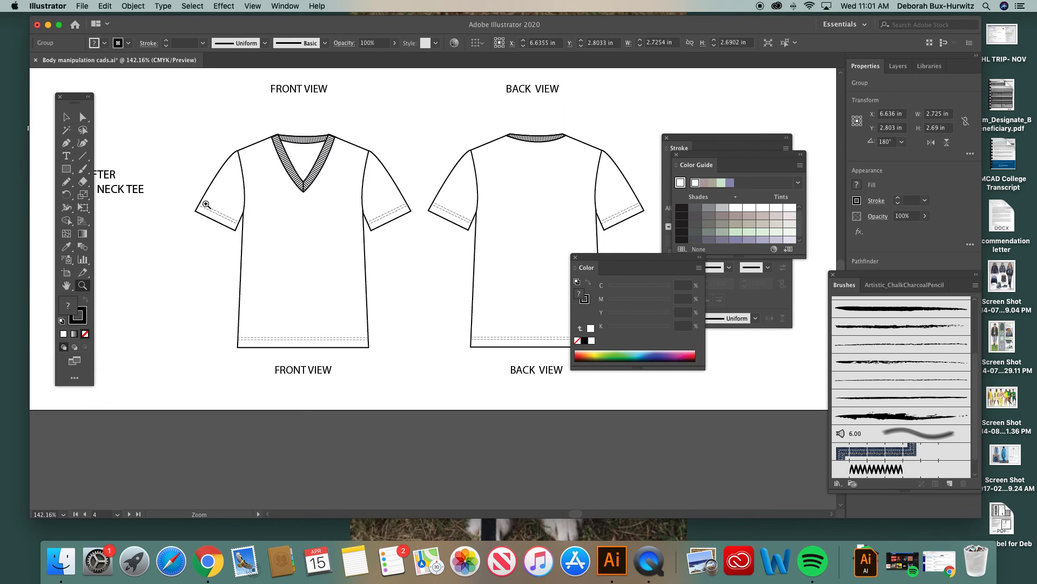
# Step: Close the floating Color, Stroke and Color Guide panels to clear the view of the artwork
pyautogui.click(575, 257)
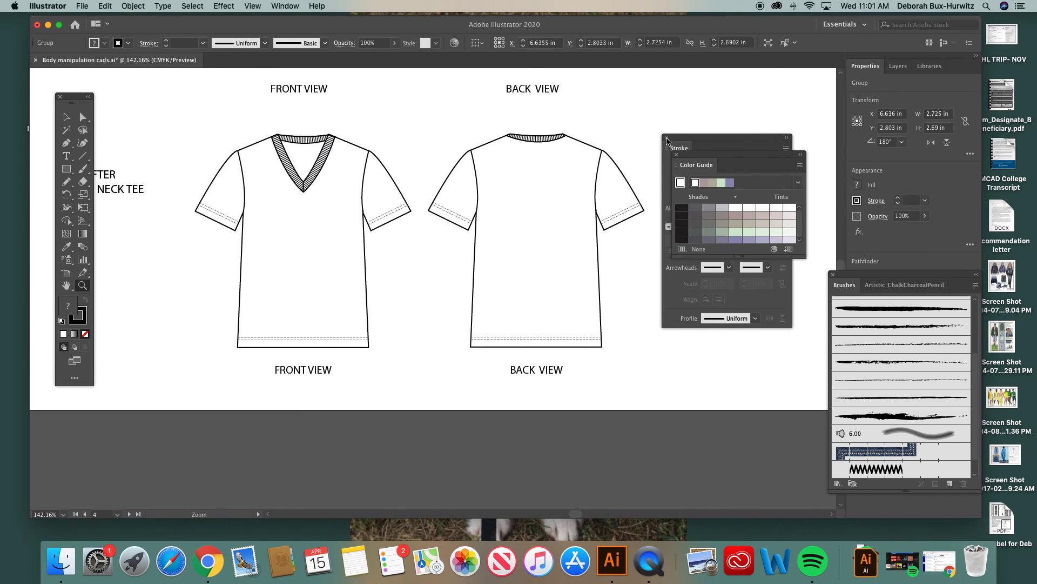
pyautogui.click(667, 138)
pyautogui.click(678, 157)
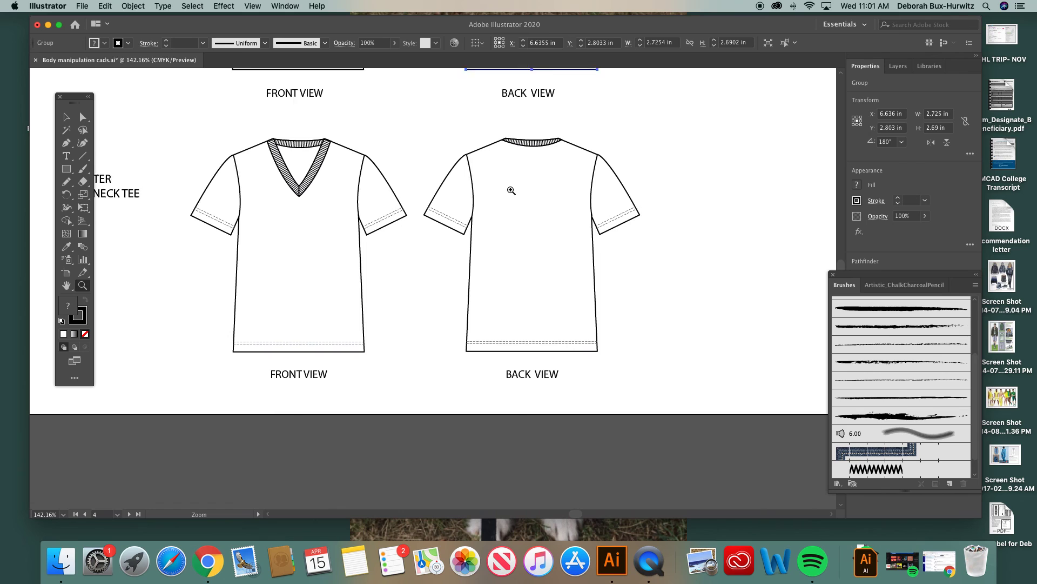
# Step: Compare the before crew neck tees with the after V-neck tees on the lesson sheet, then with the finished tee alongside
pyautogui.scroll(5, 510, 190)
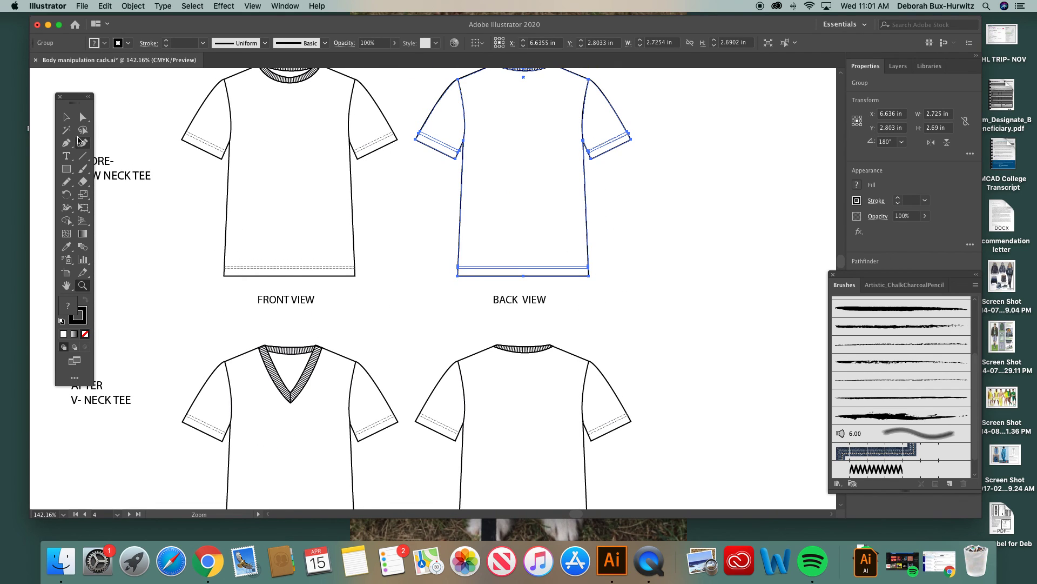
pyautogui.scroll(1, 260, 155)
pyautogui.press('v')
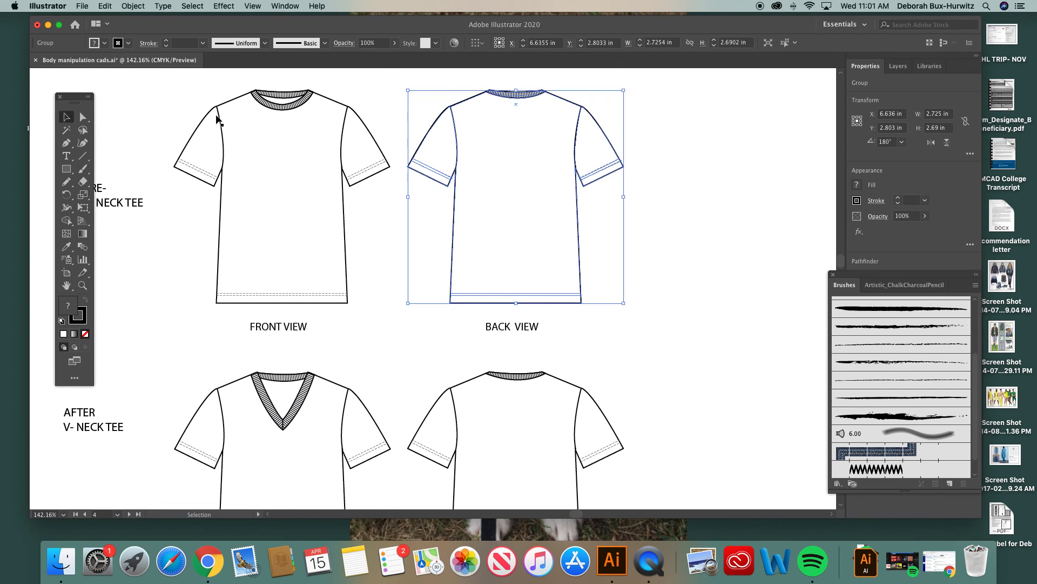
pyautogui.click(752, 194)
pyautogui.scroll(-5, 608, 303)
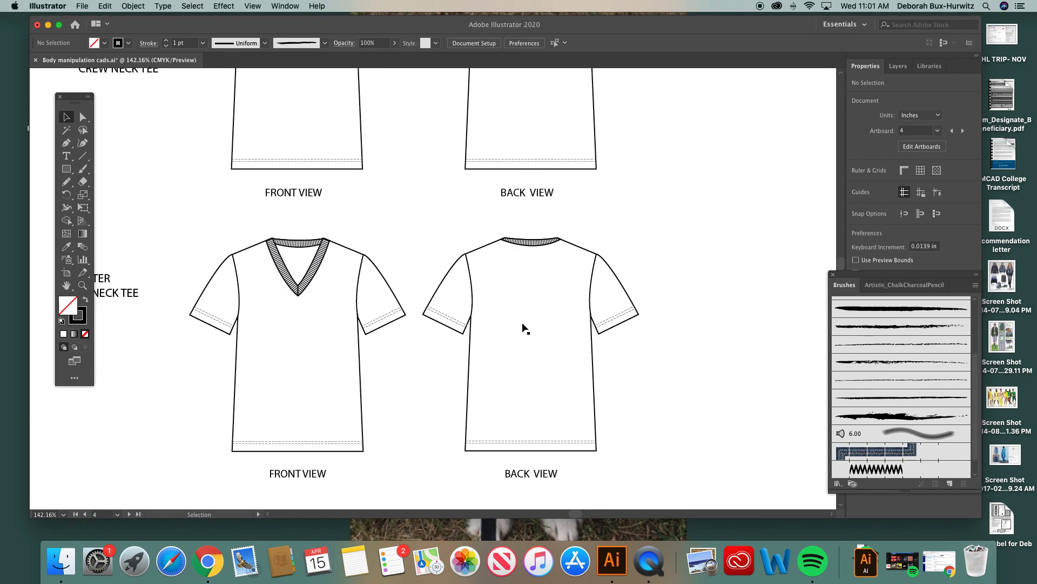
pyautogui.press('super+minus')
pyautogui.press('super+minus')
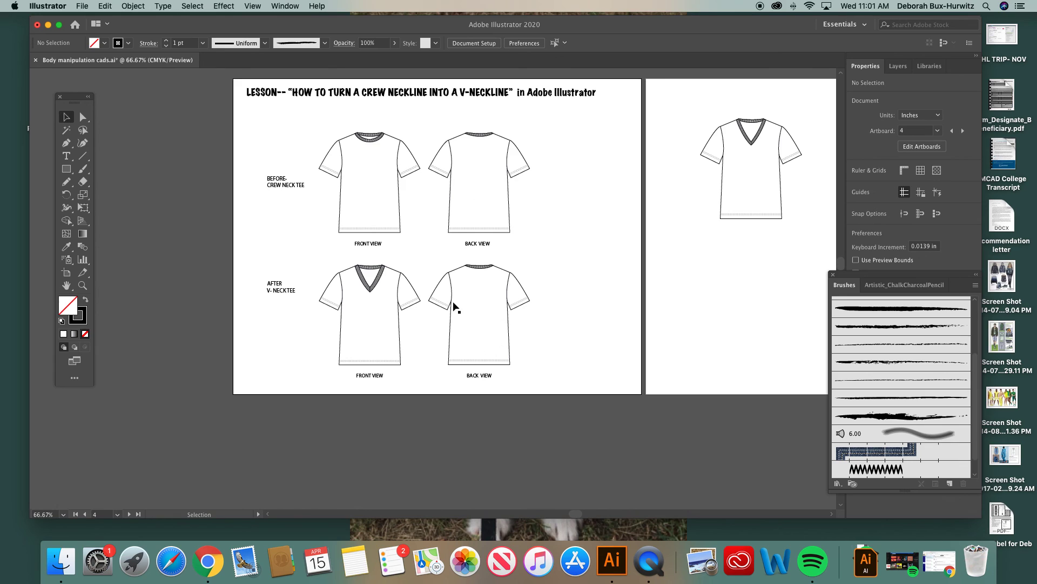
pyautogui.hscroll(5, 448, 241)
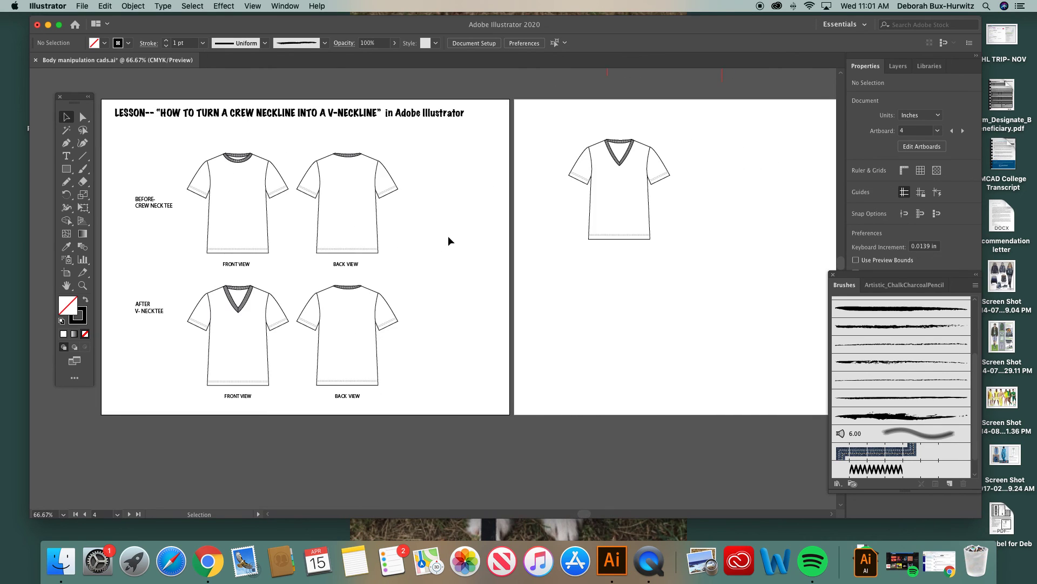